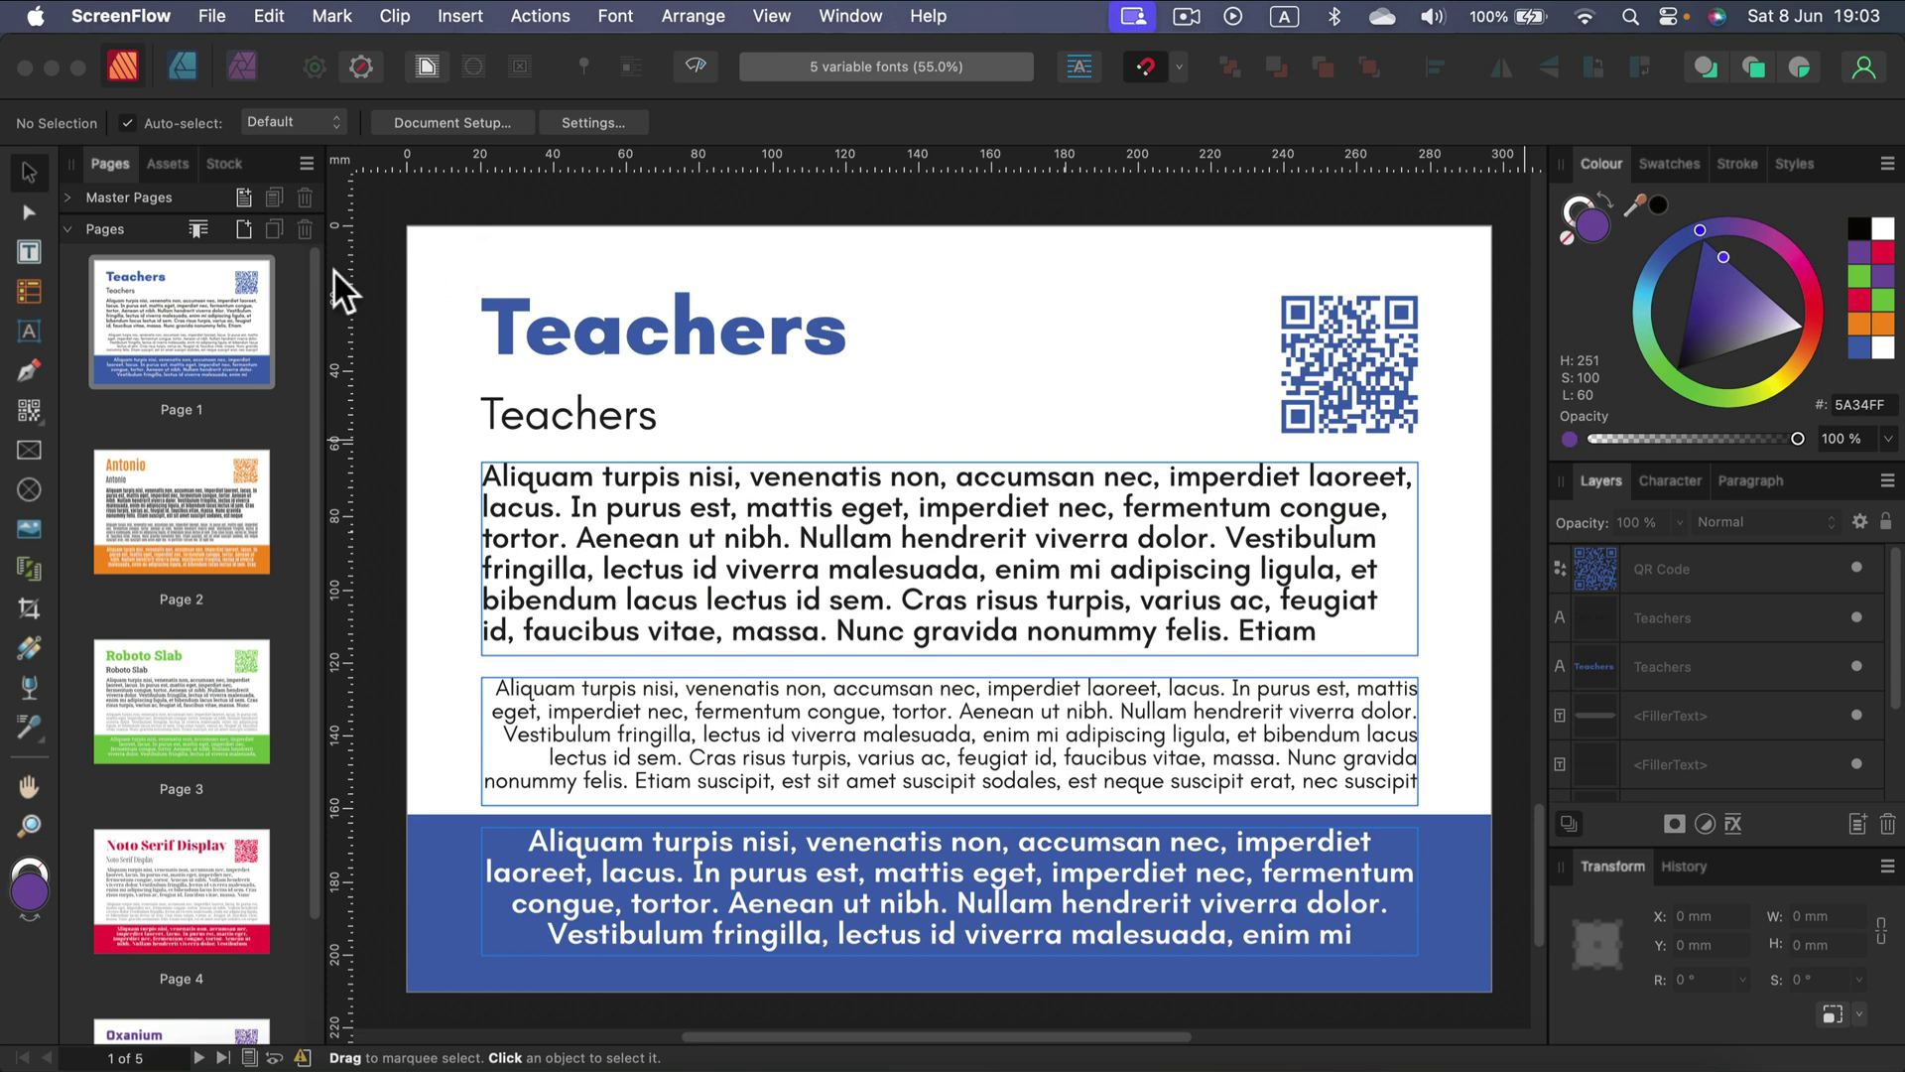
Step: Switch to the QR code tool, then select the existing QR code to check its link
left_click(22, 417)
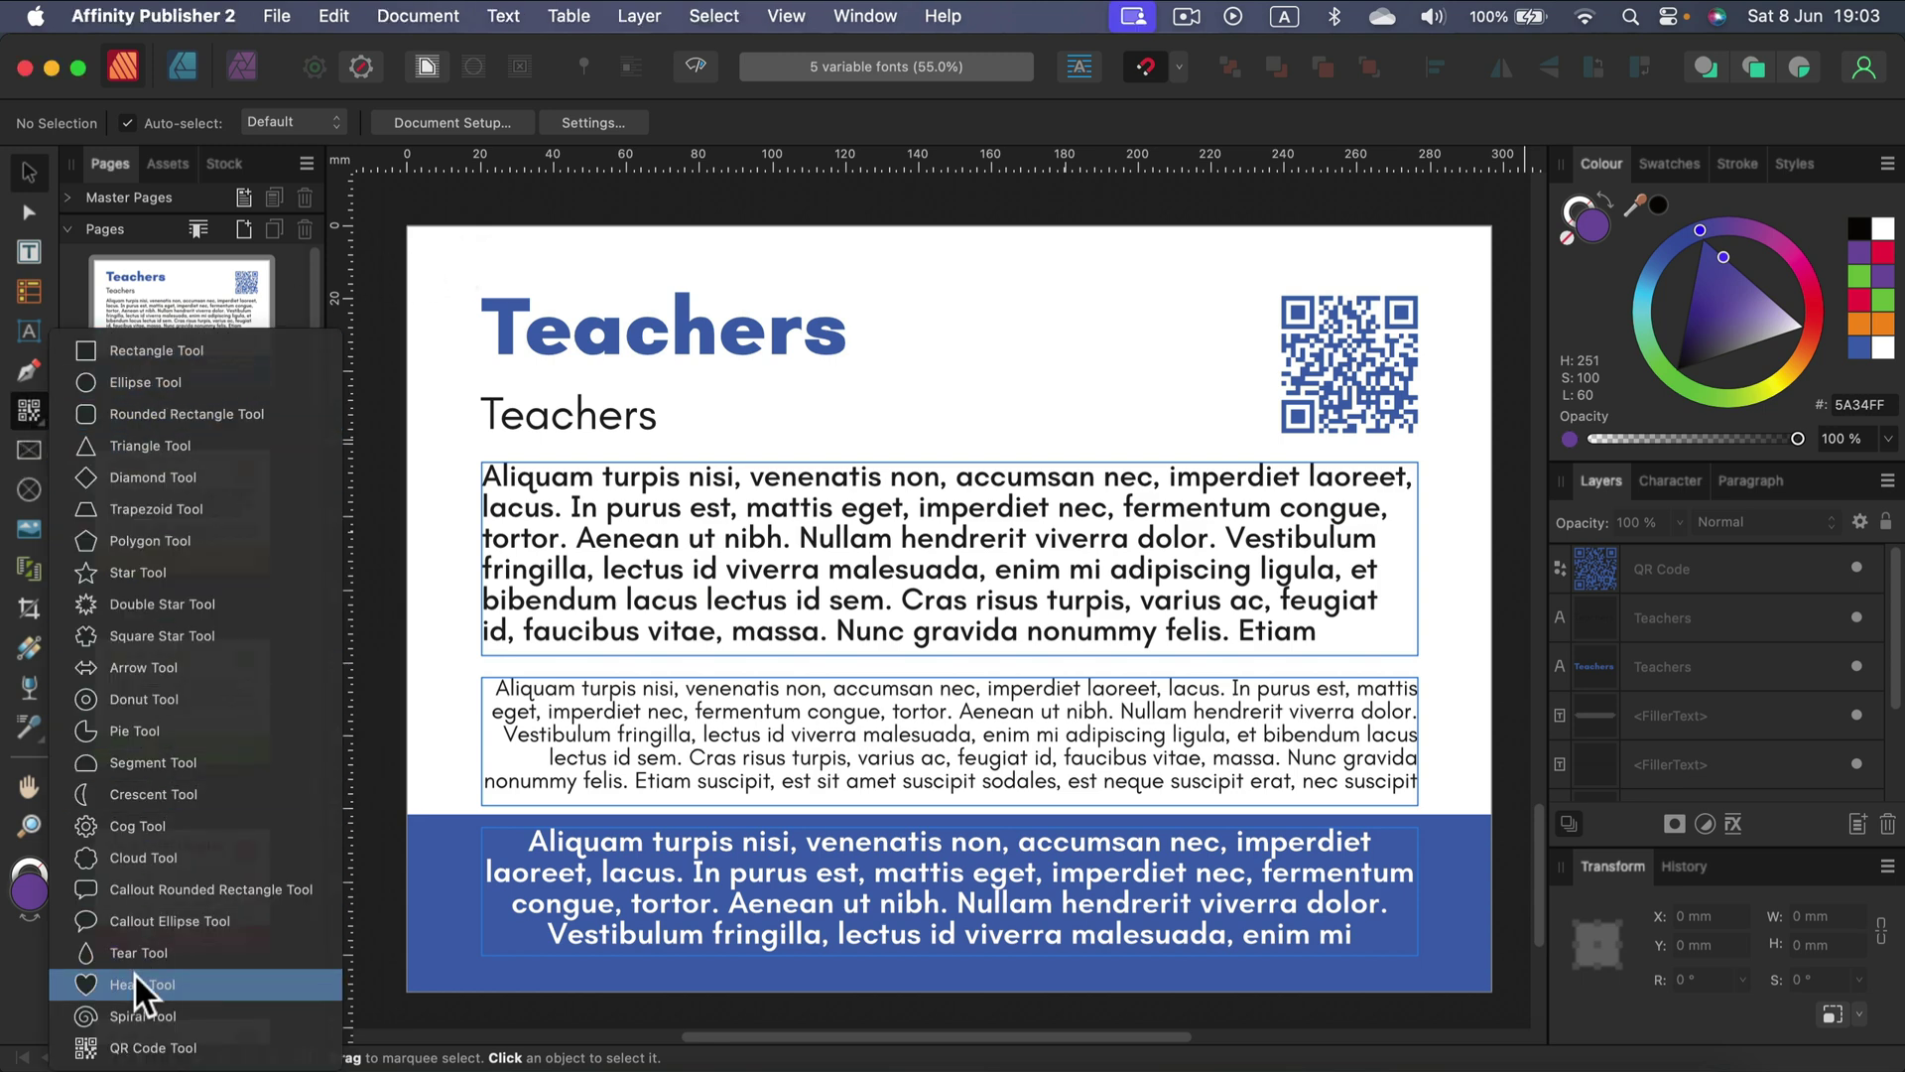
left_click(126, 1057)
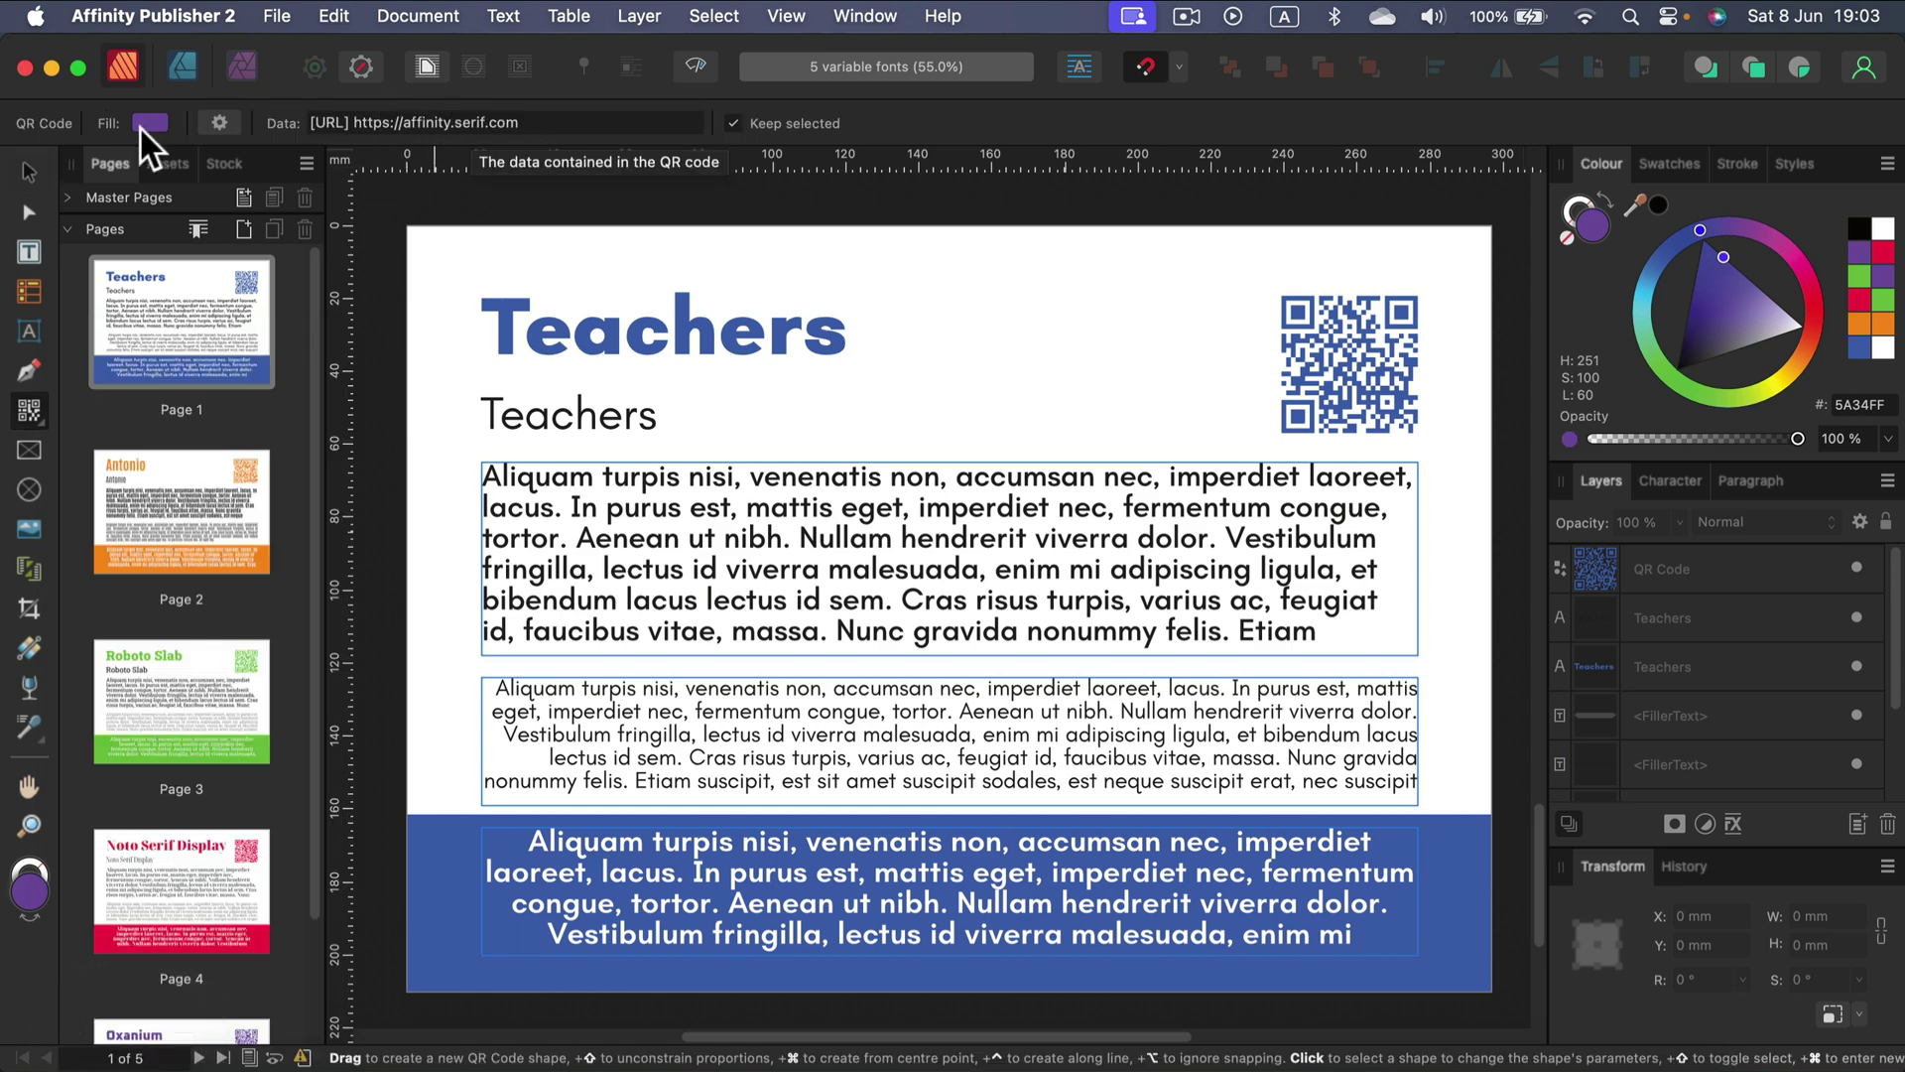
left_click(28, 173)
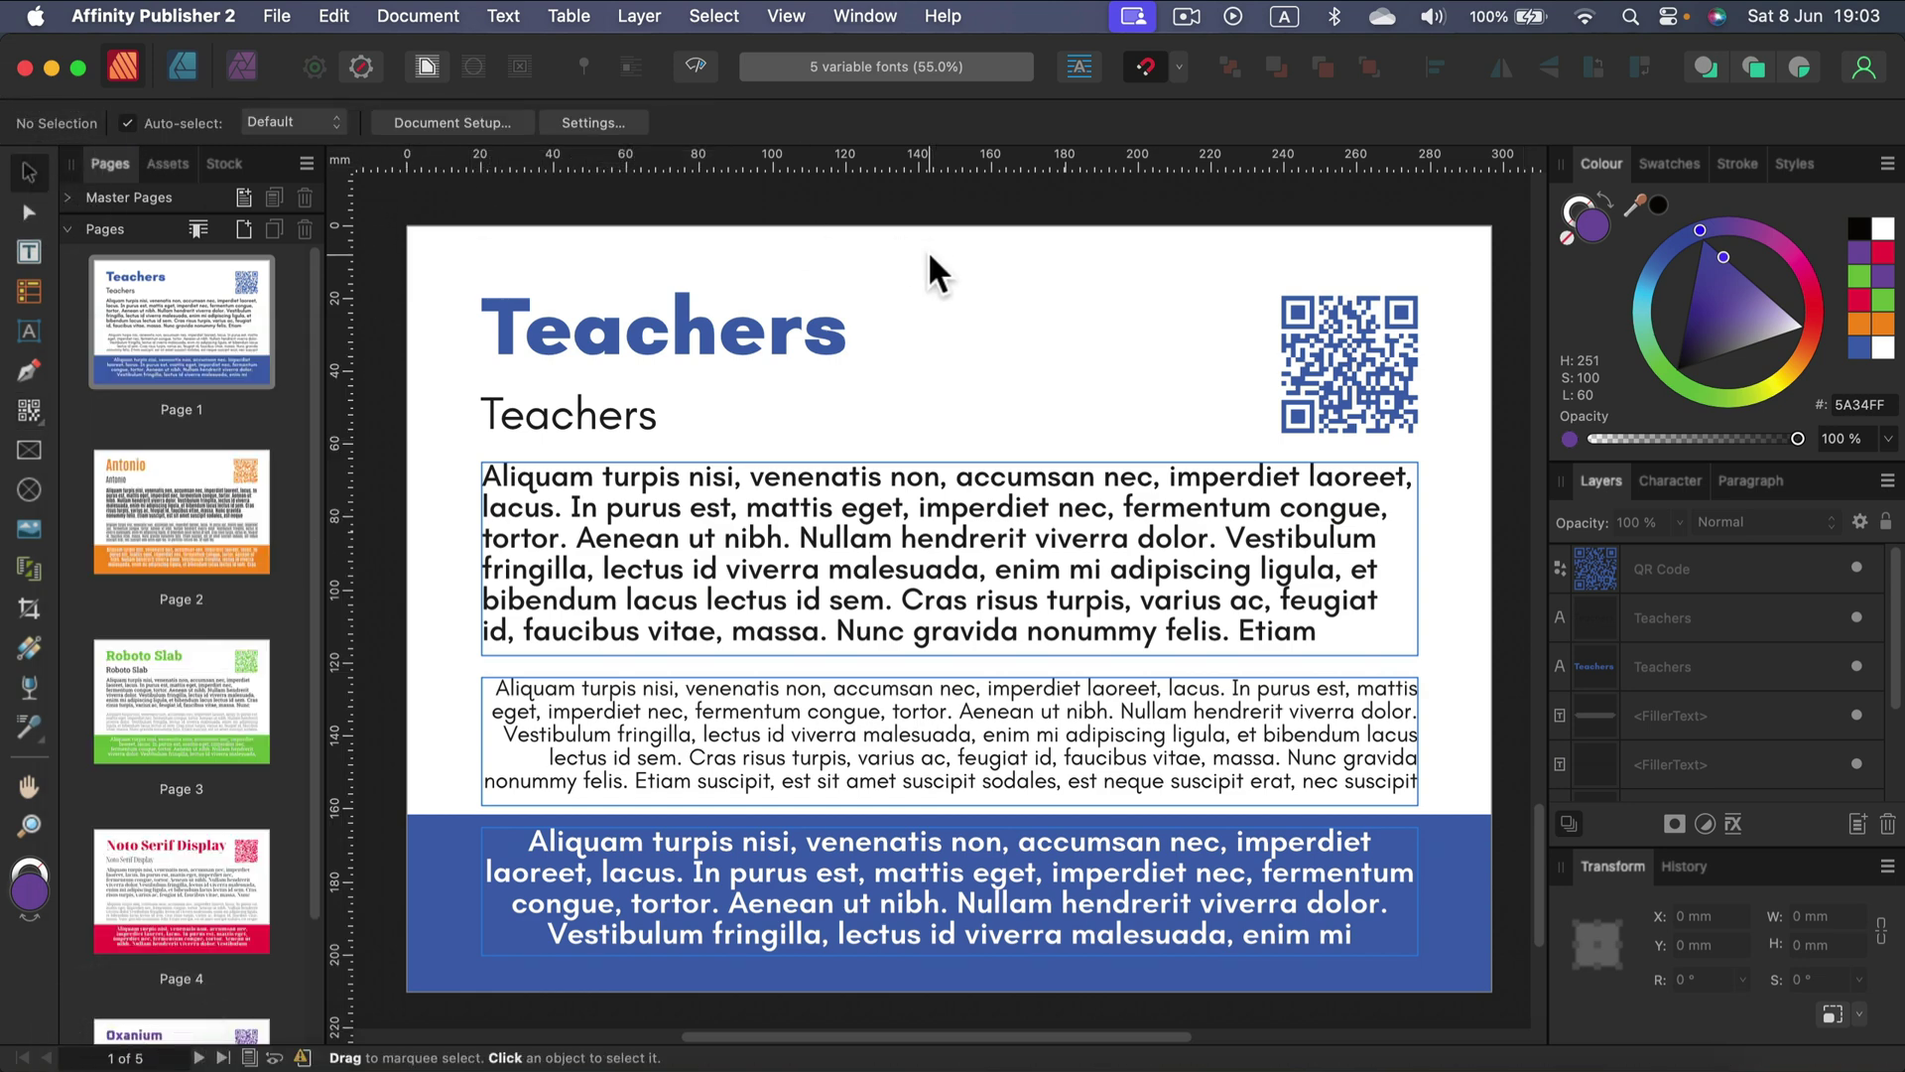
left_click(1357, 379)
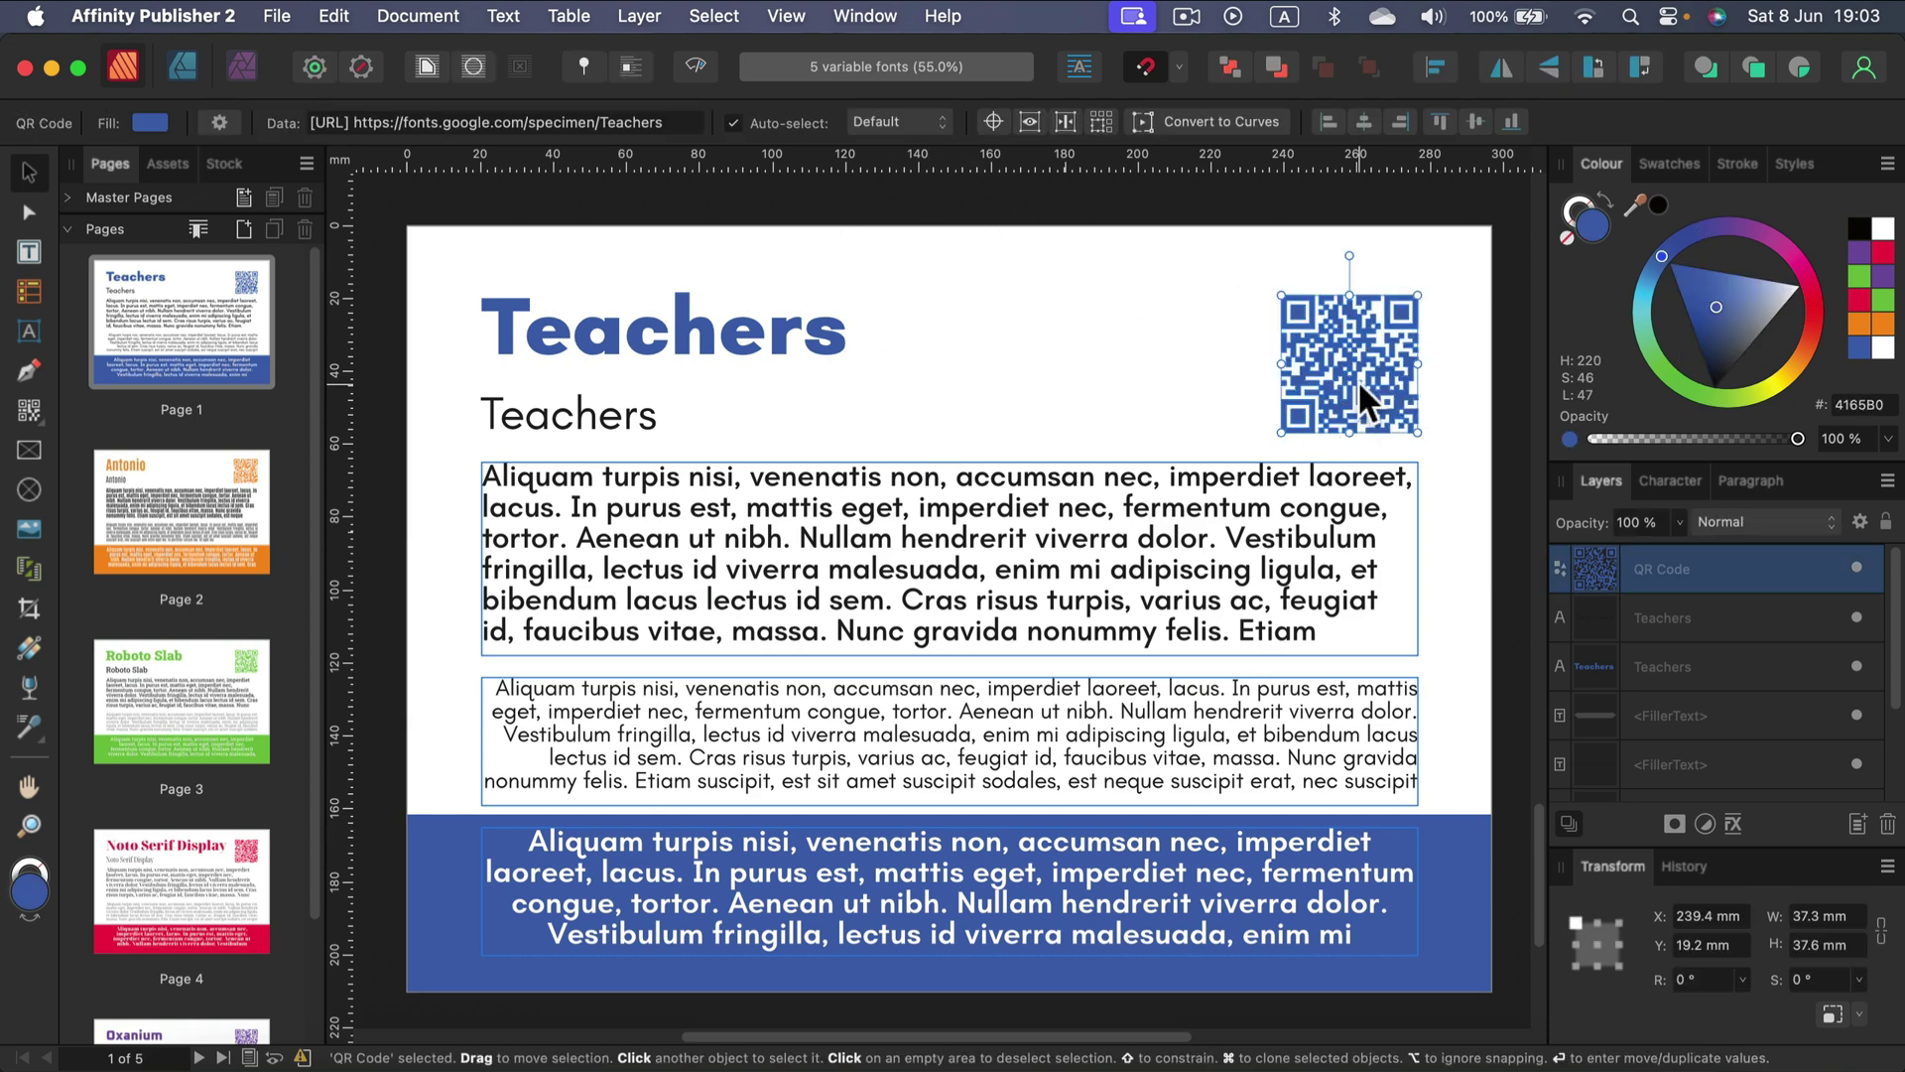
left_click(804, 257)
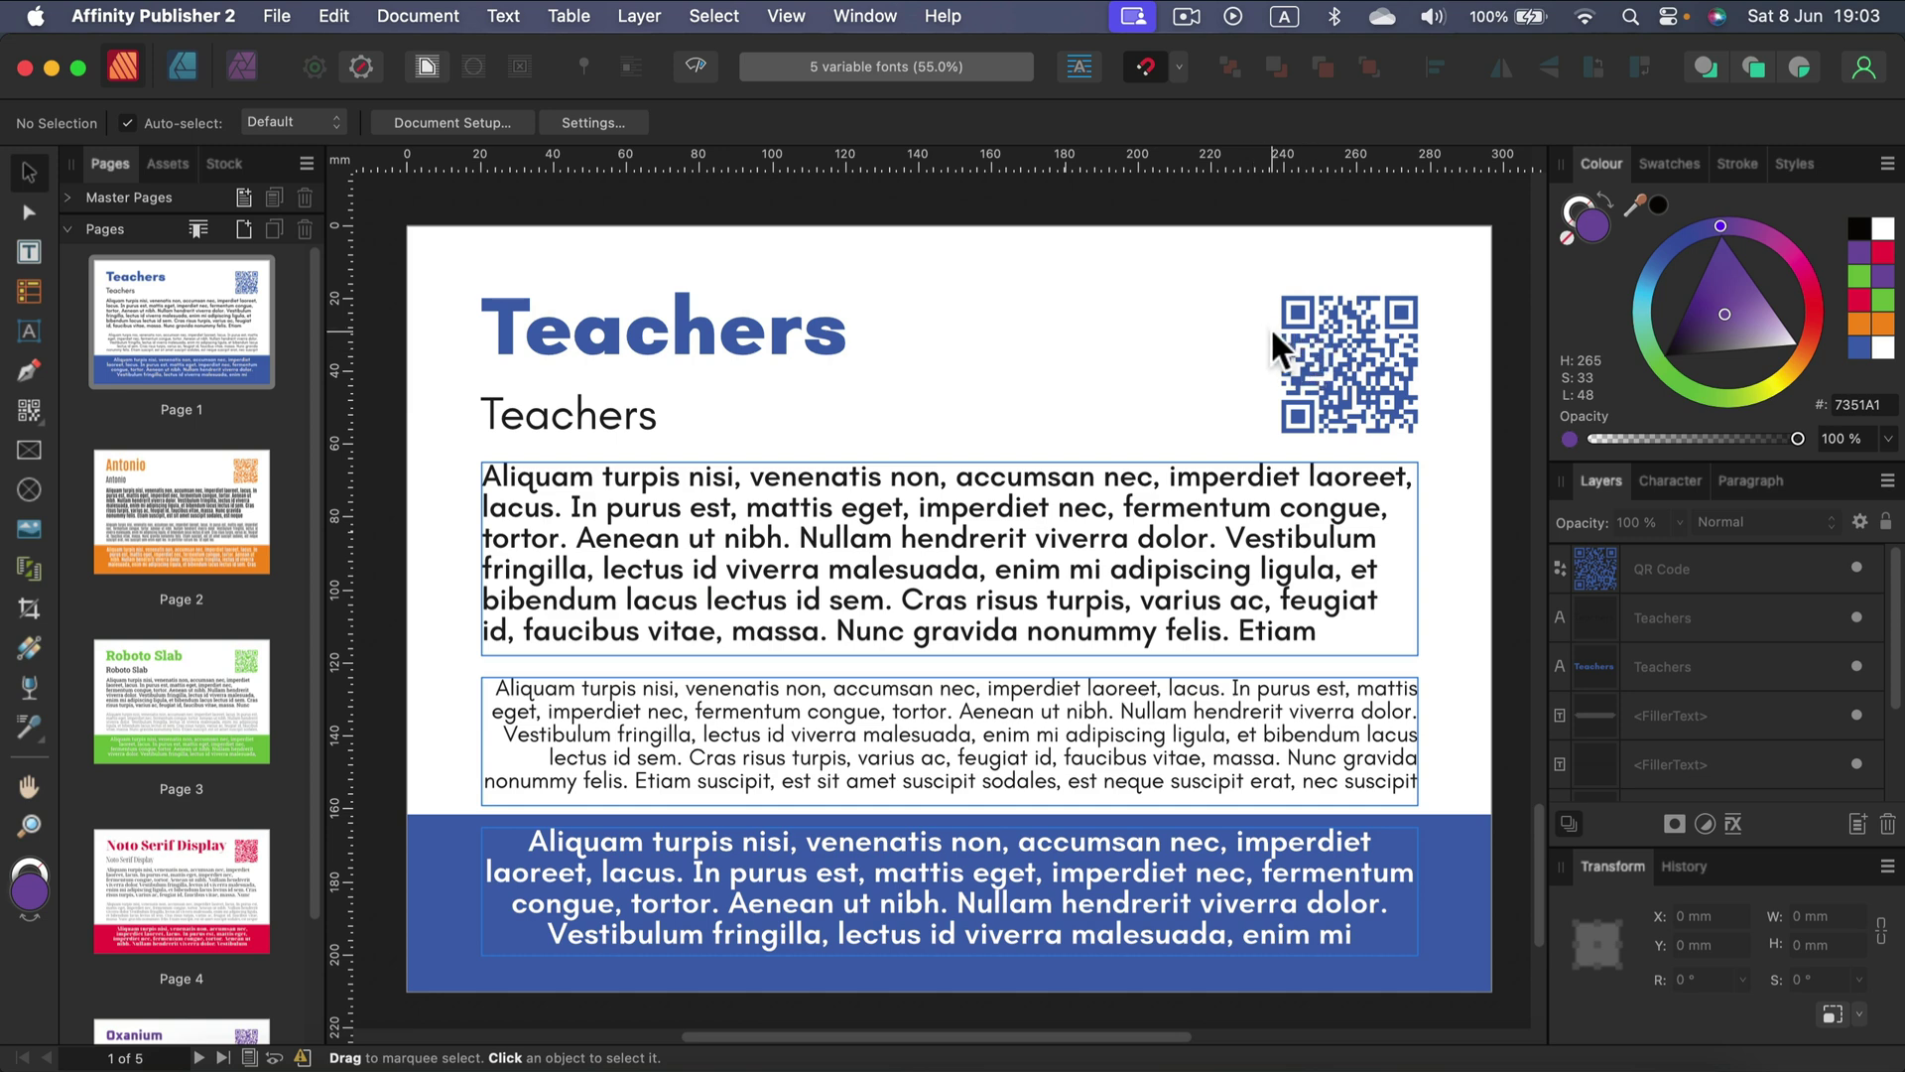
Step: Preview a lighter variable-font weight on the large Teachers heading
left_click(690, 329)
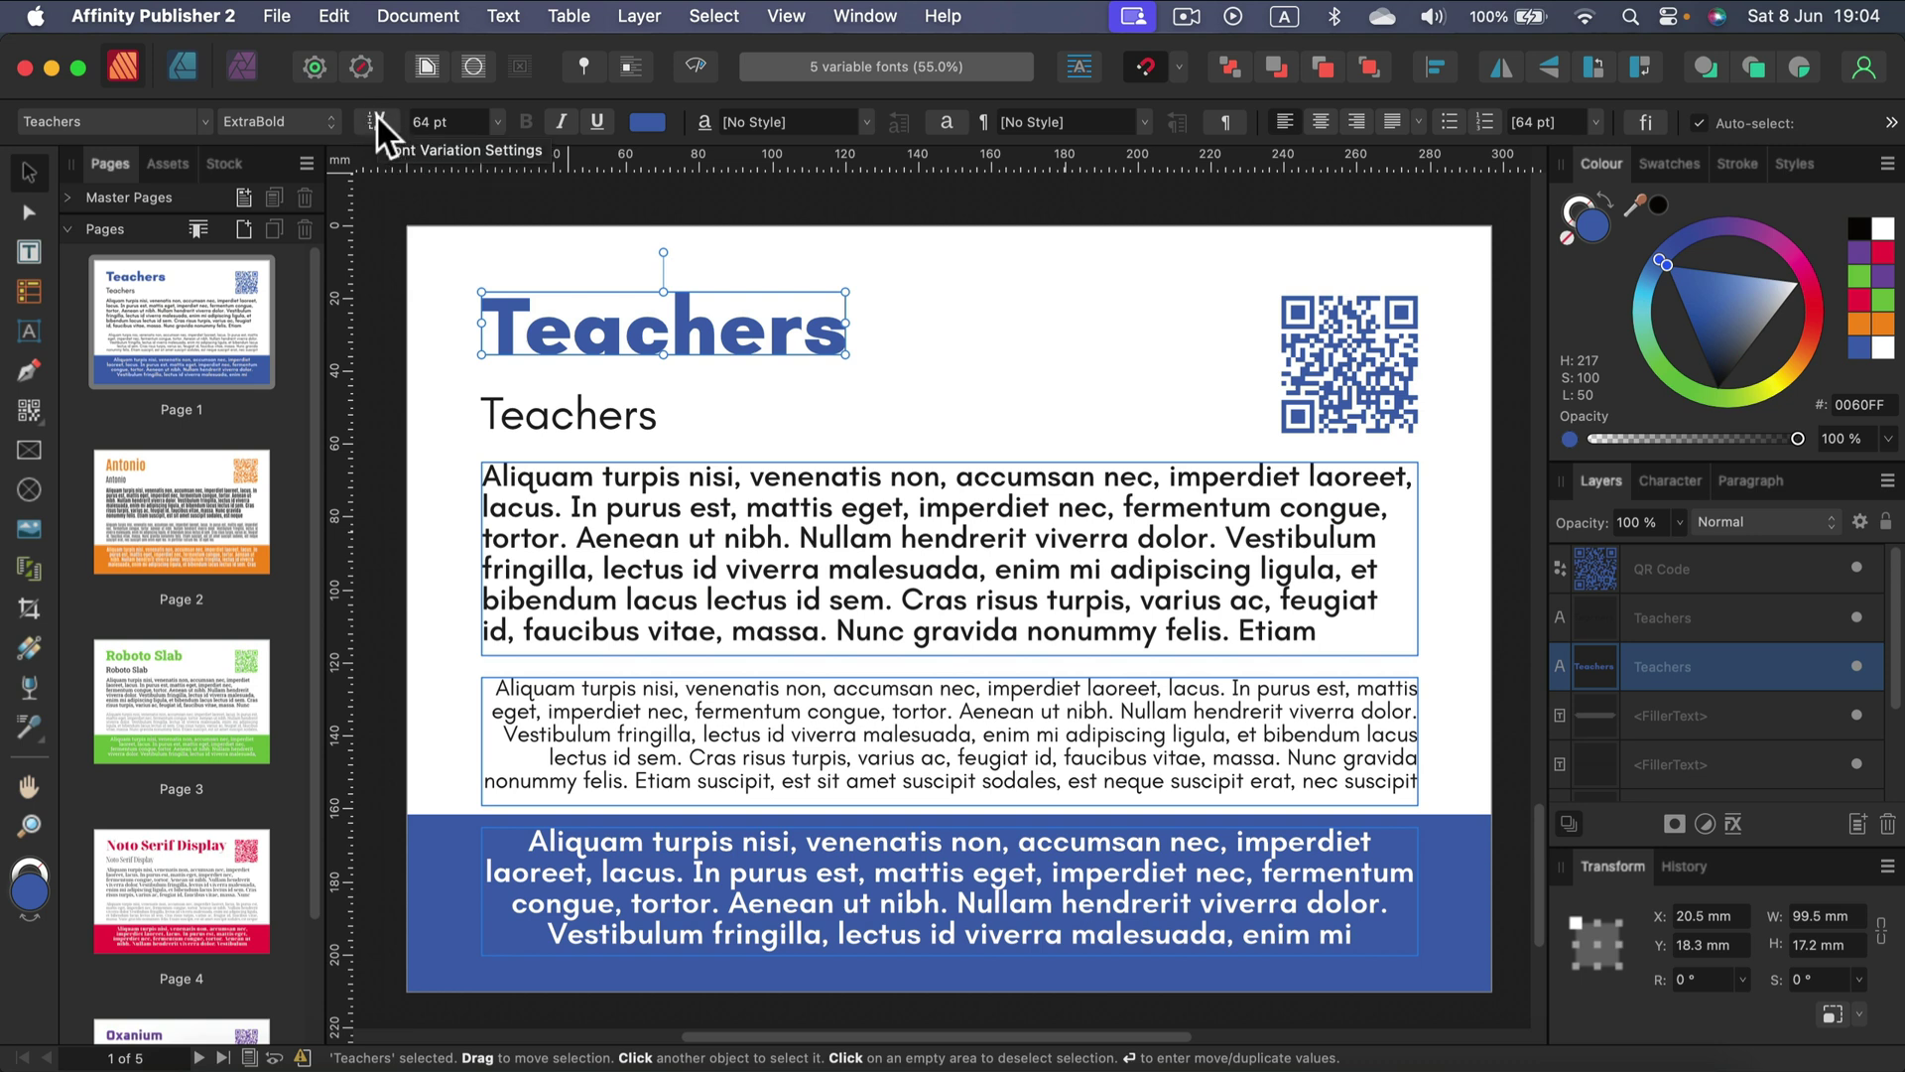
left_click(376, 117)
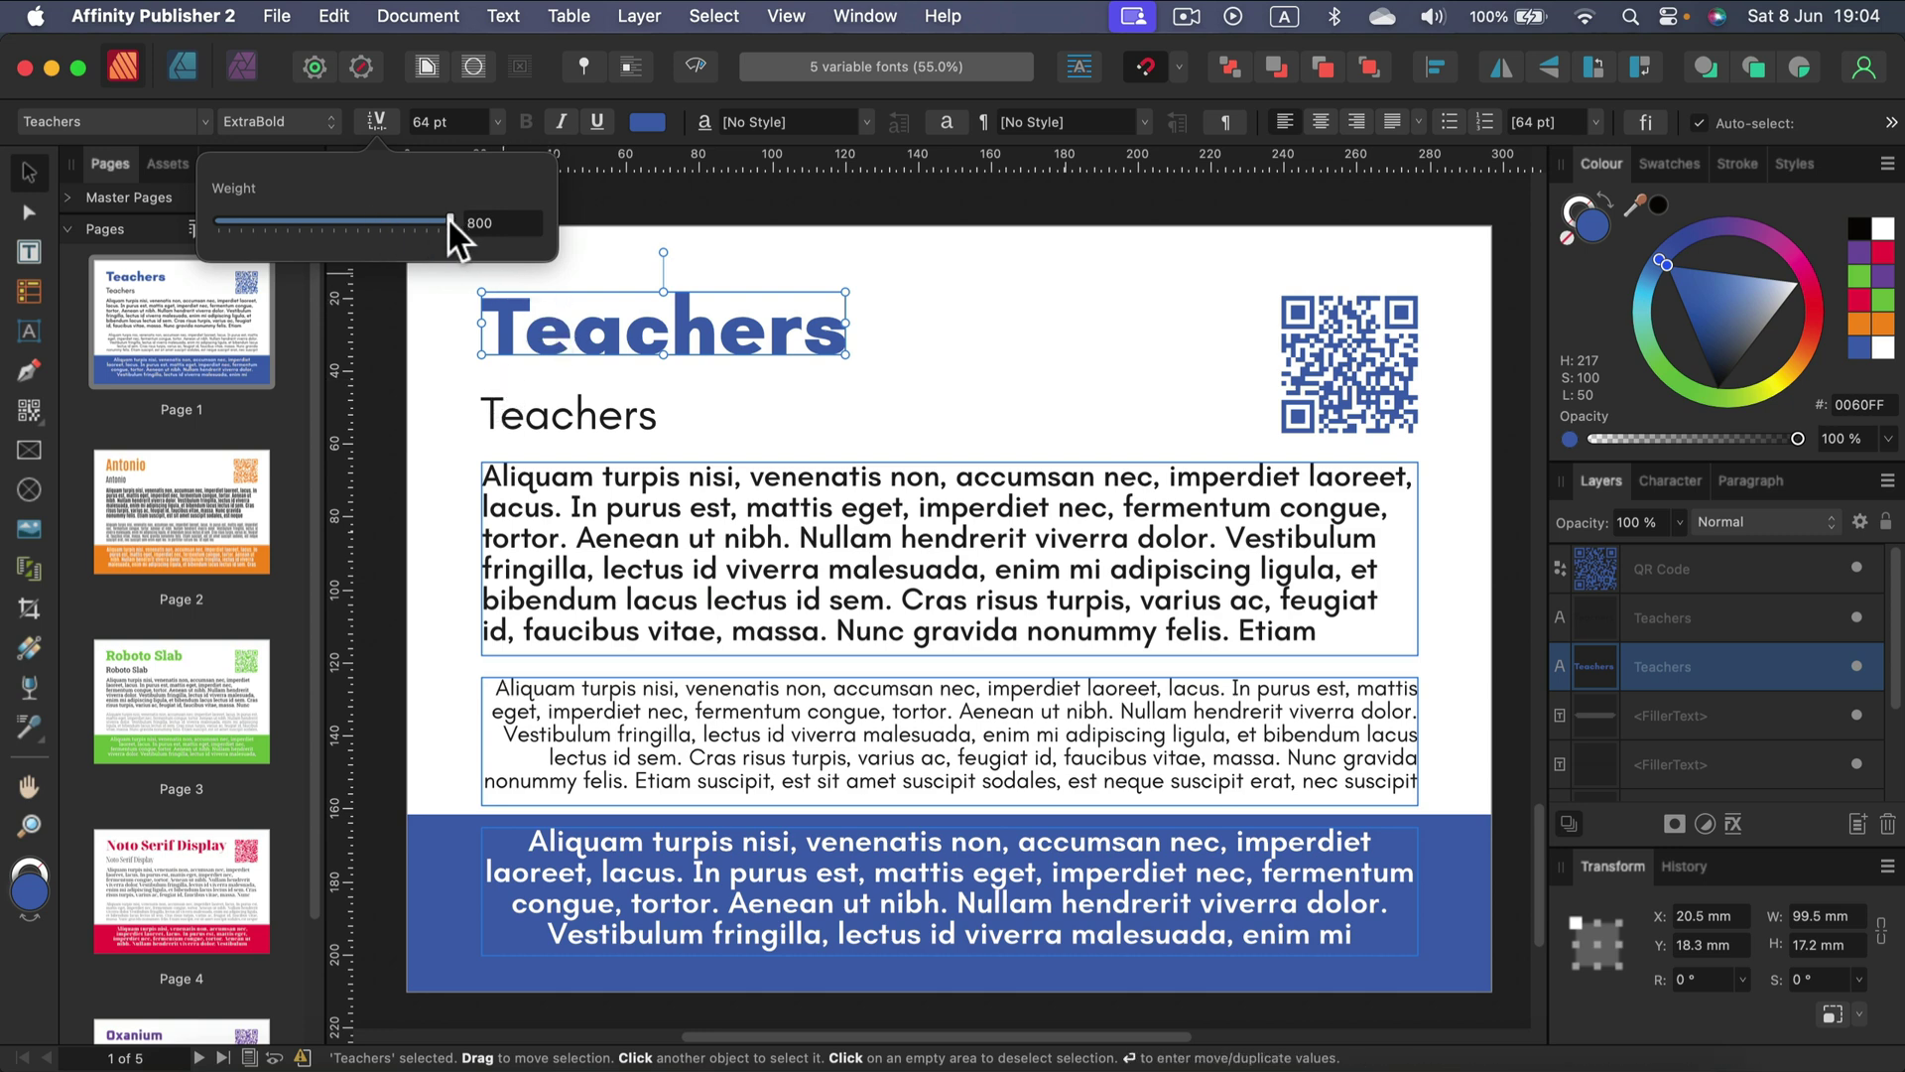
mouse_move(448, 217)
left_mouse_down()
mouse_move(214, 200)
mouse_move(319, 228)
mouse_move(464, 223)
mouse_move(115, 208)
mouse_move(463, 209)
left_mouse_up()
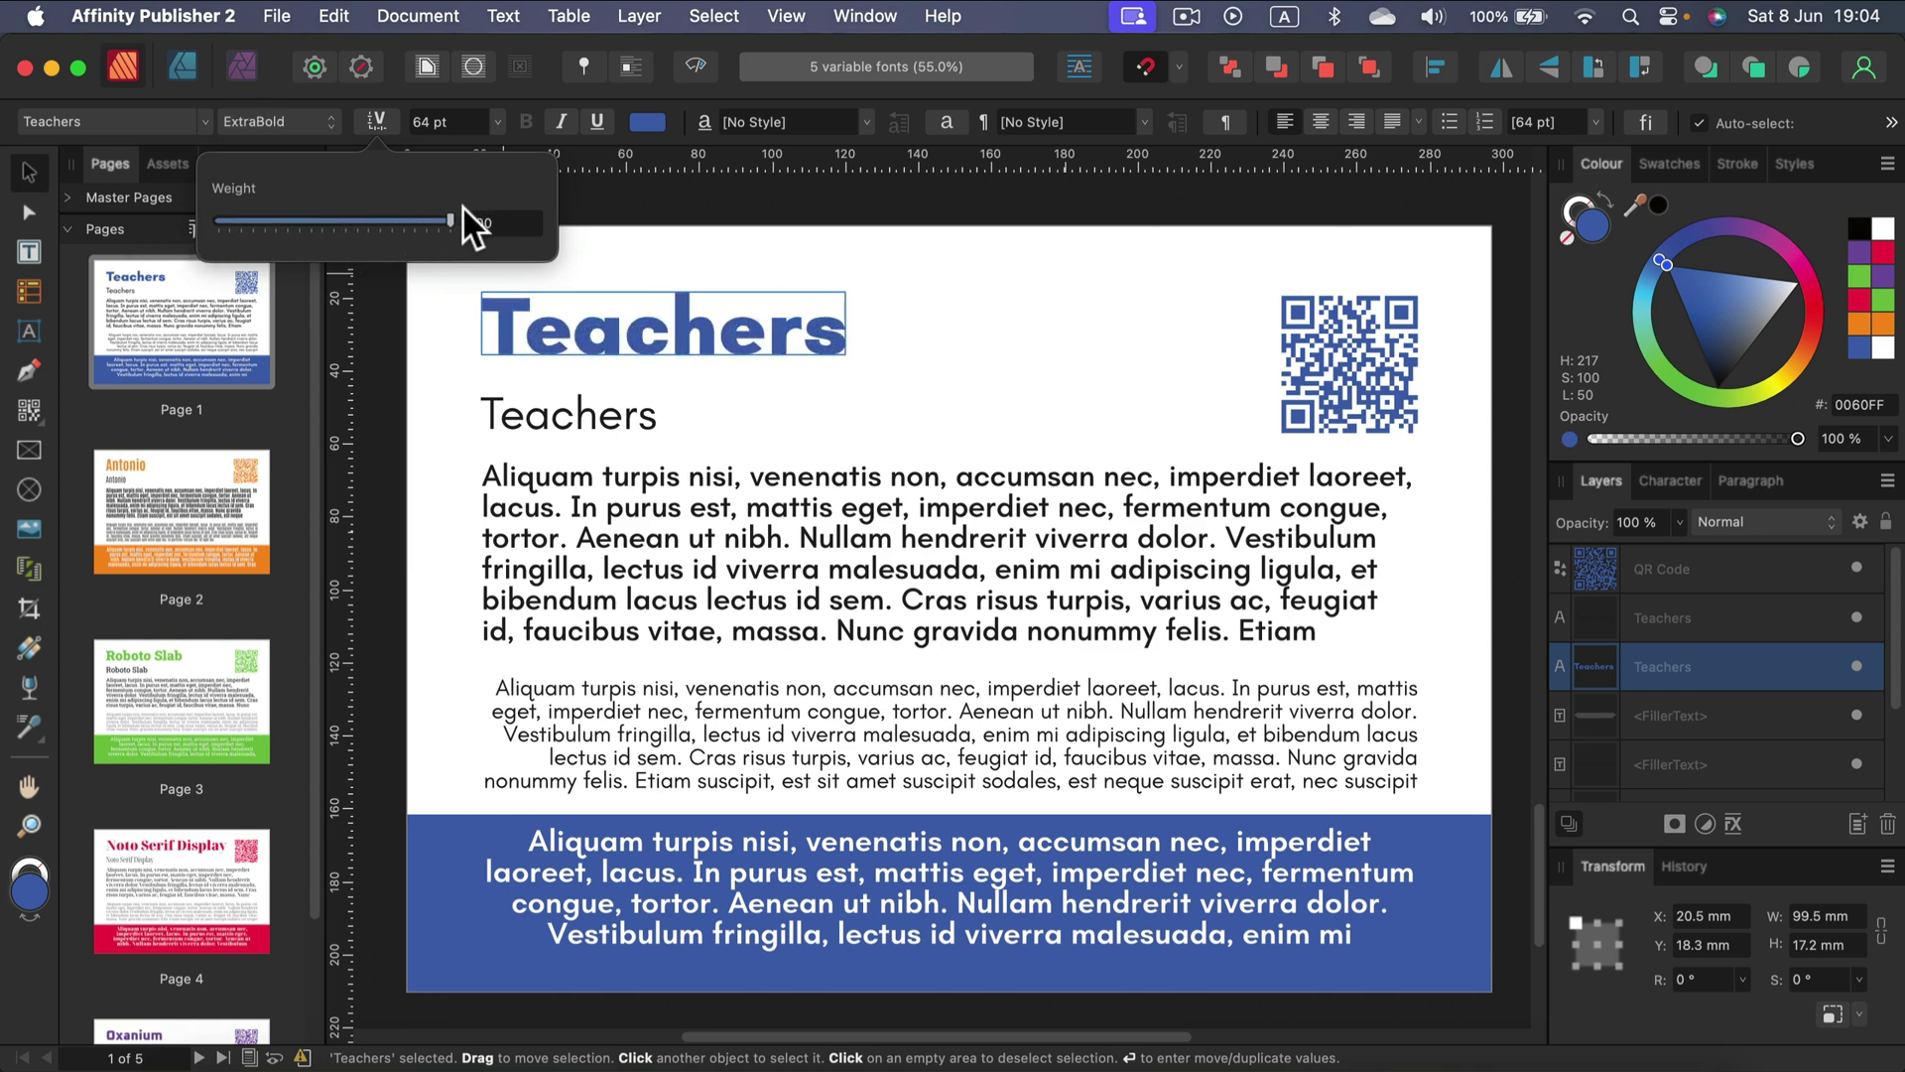
left_click(1077, 250)
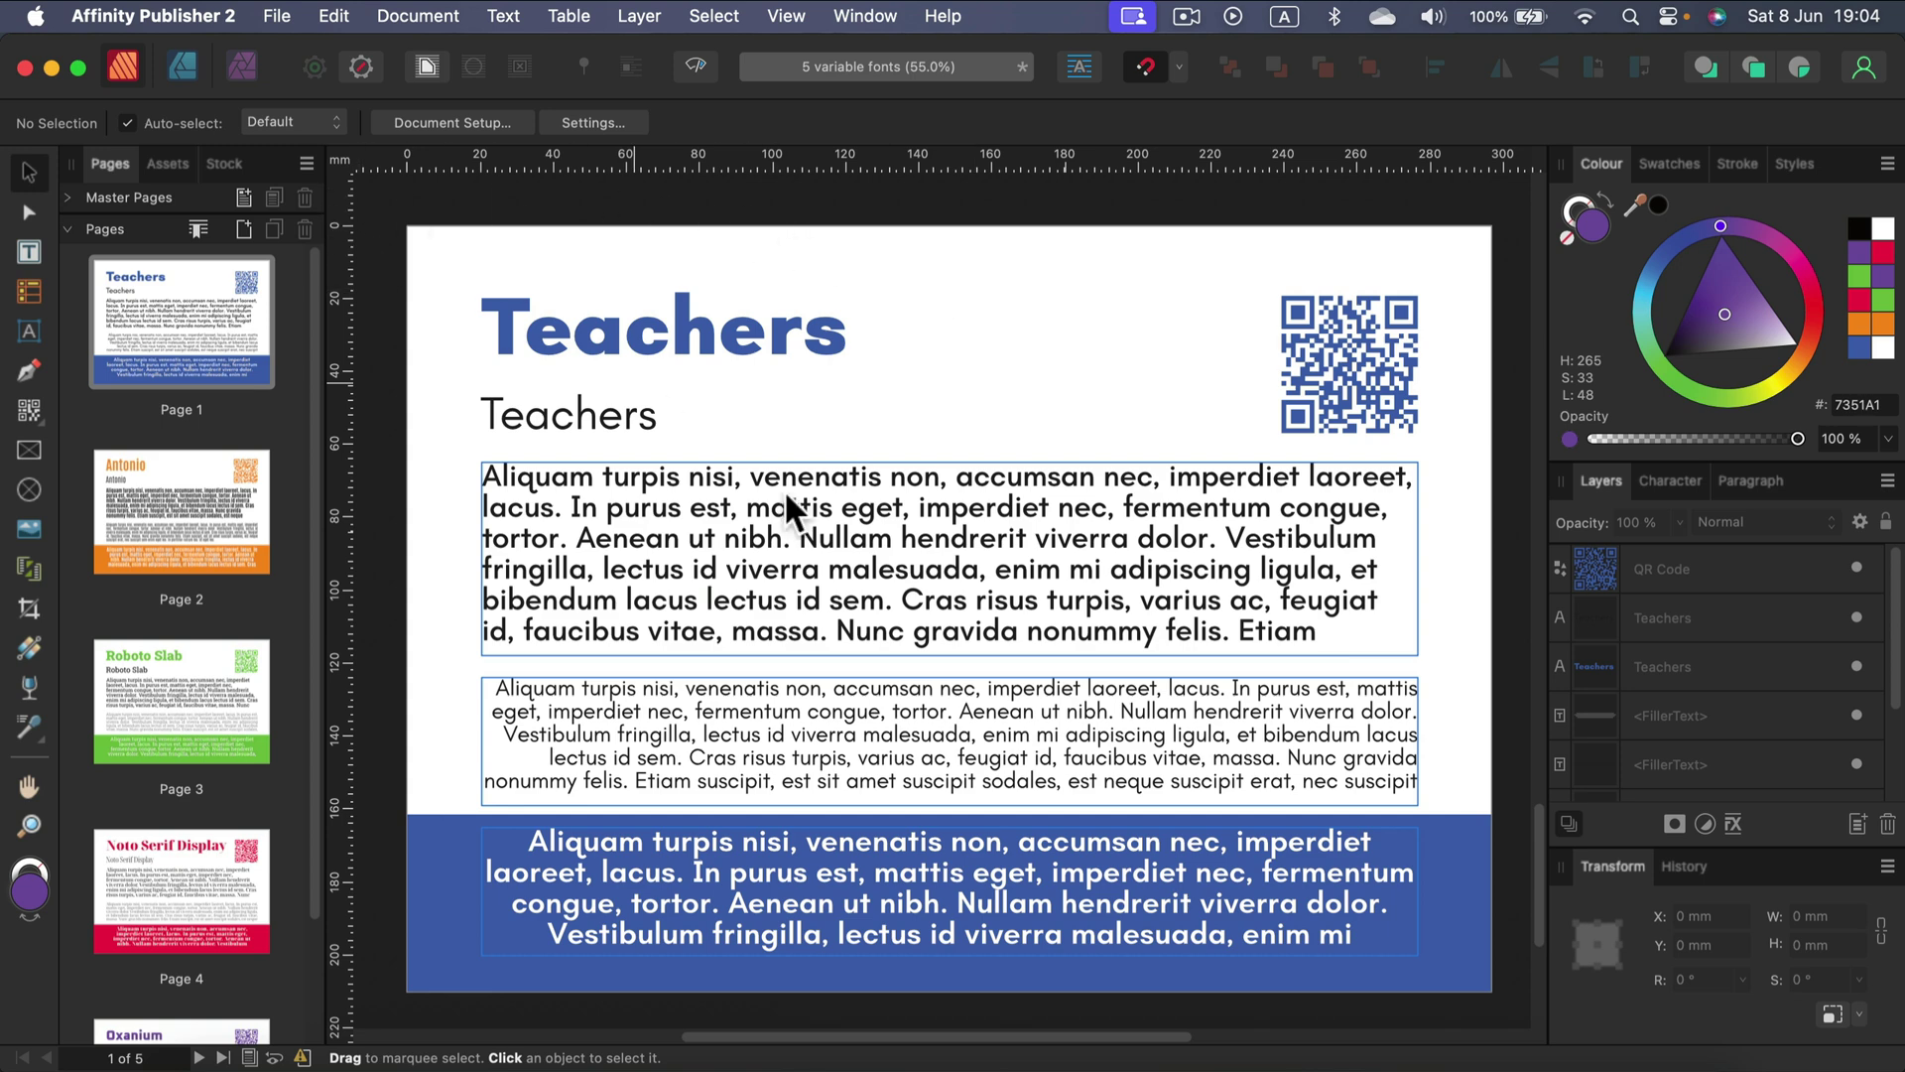
Step: For the first body text block, filter the font list to show only variable fonts
left_click(848, 589)
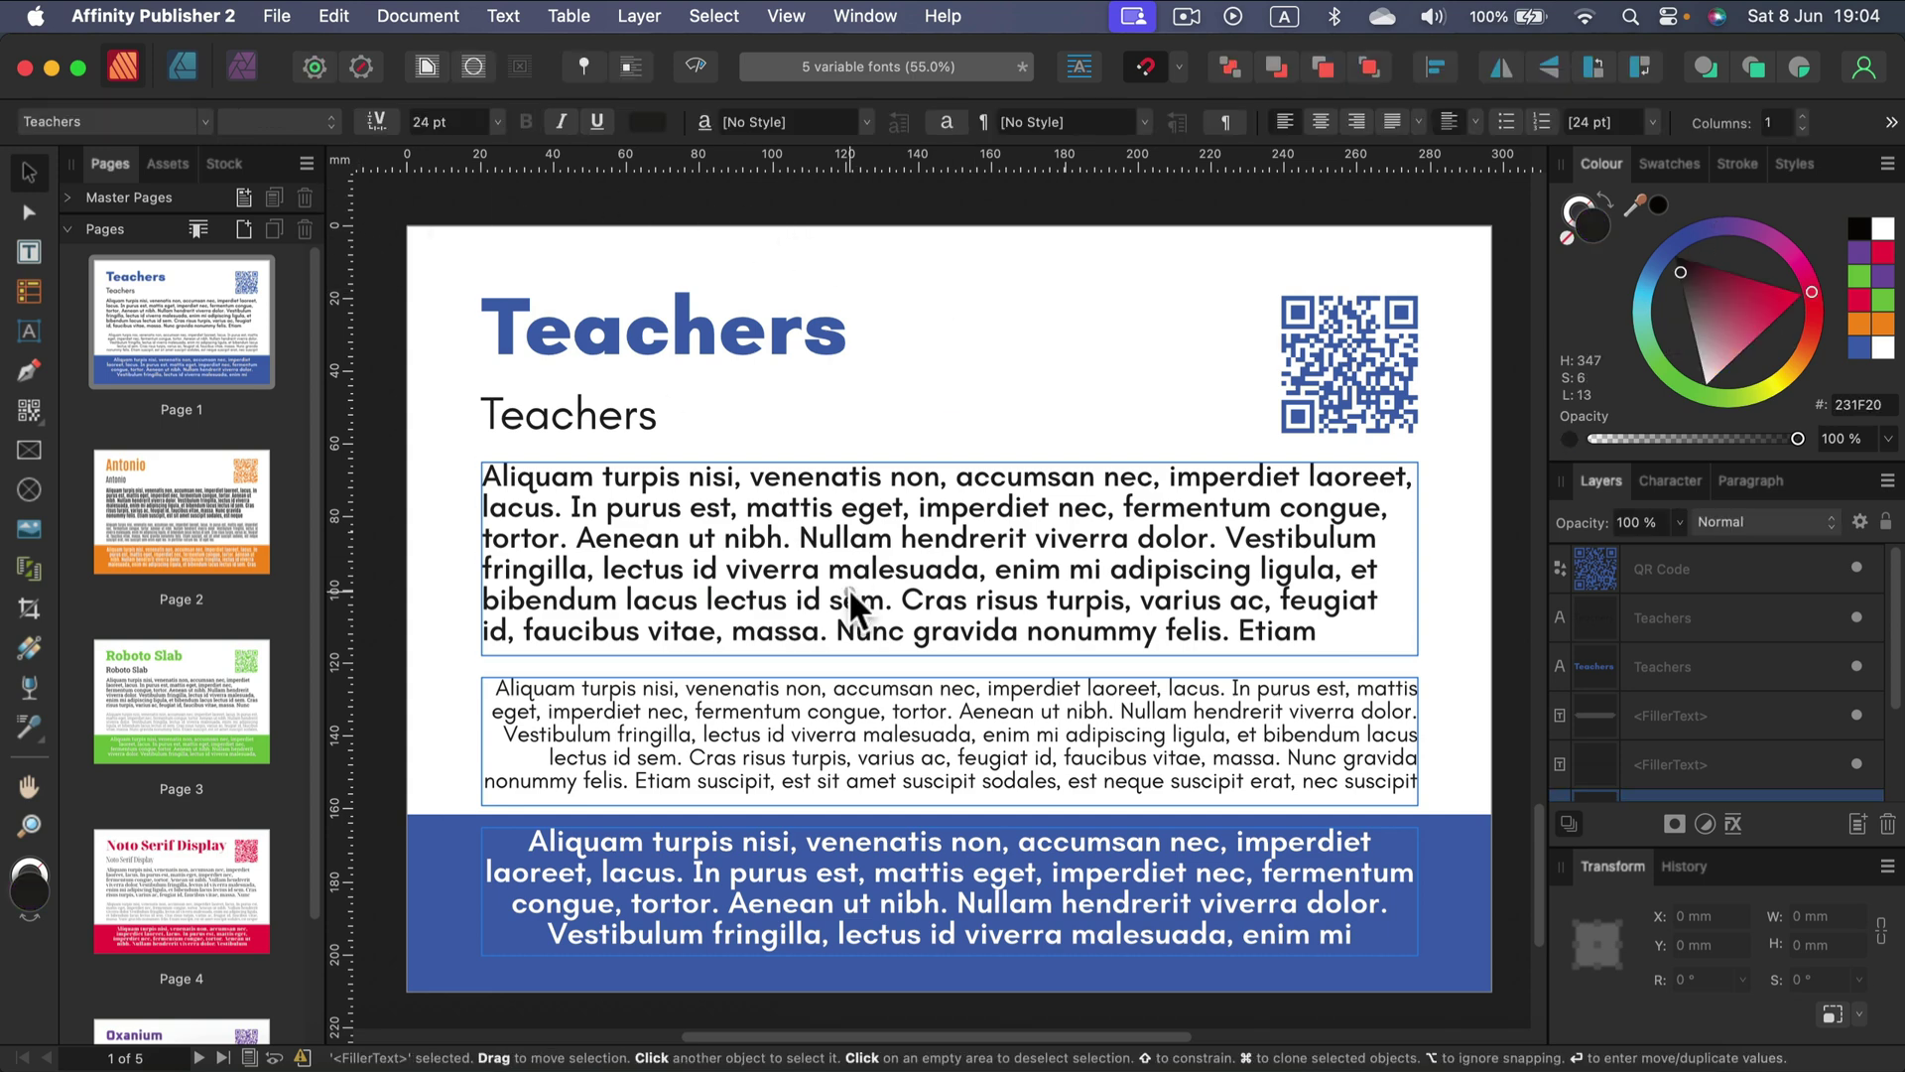
left_click(198, 112)
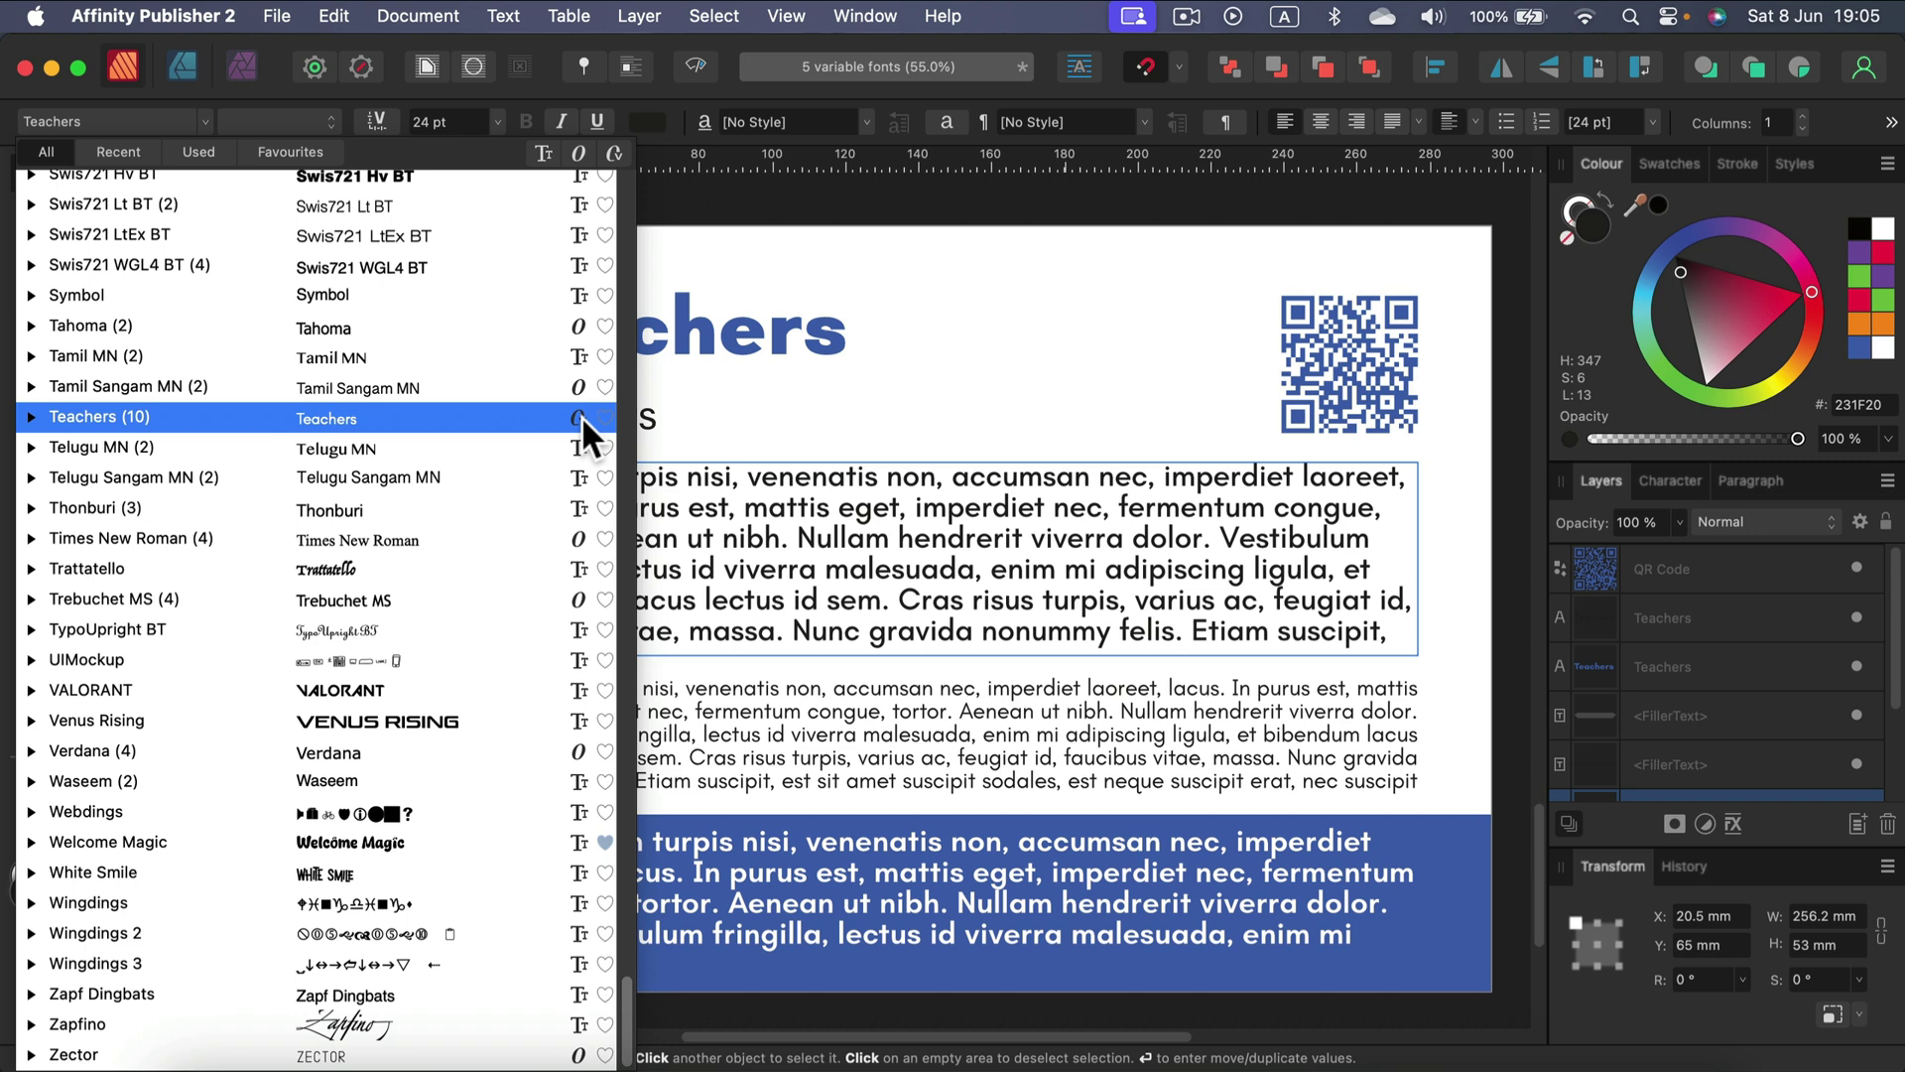
left_click(612, 146)
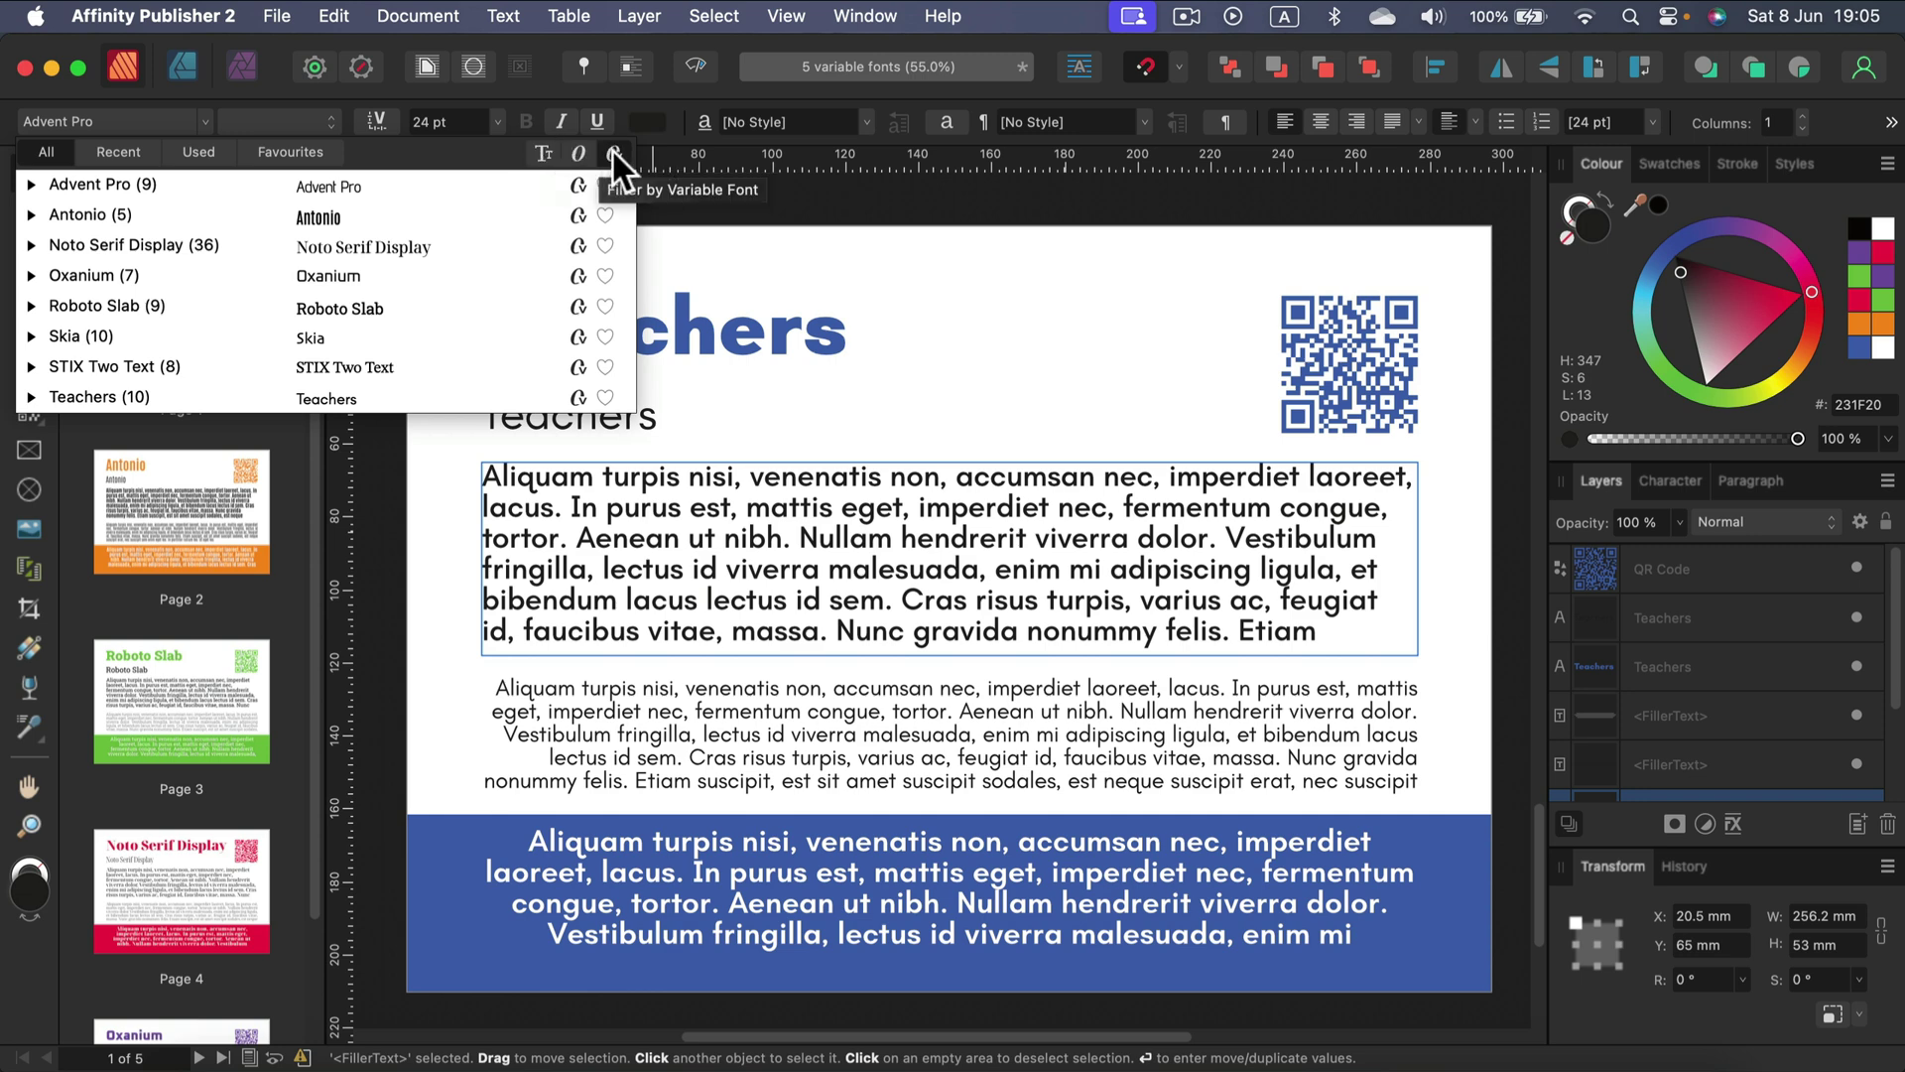
left_click(913, 204)
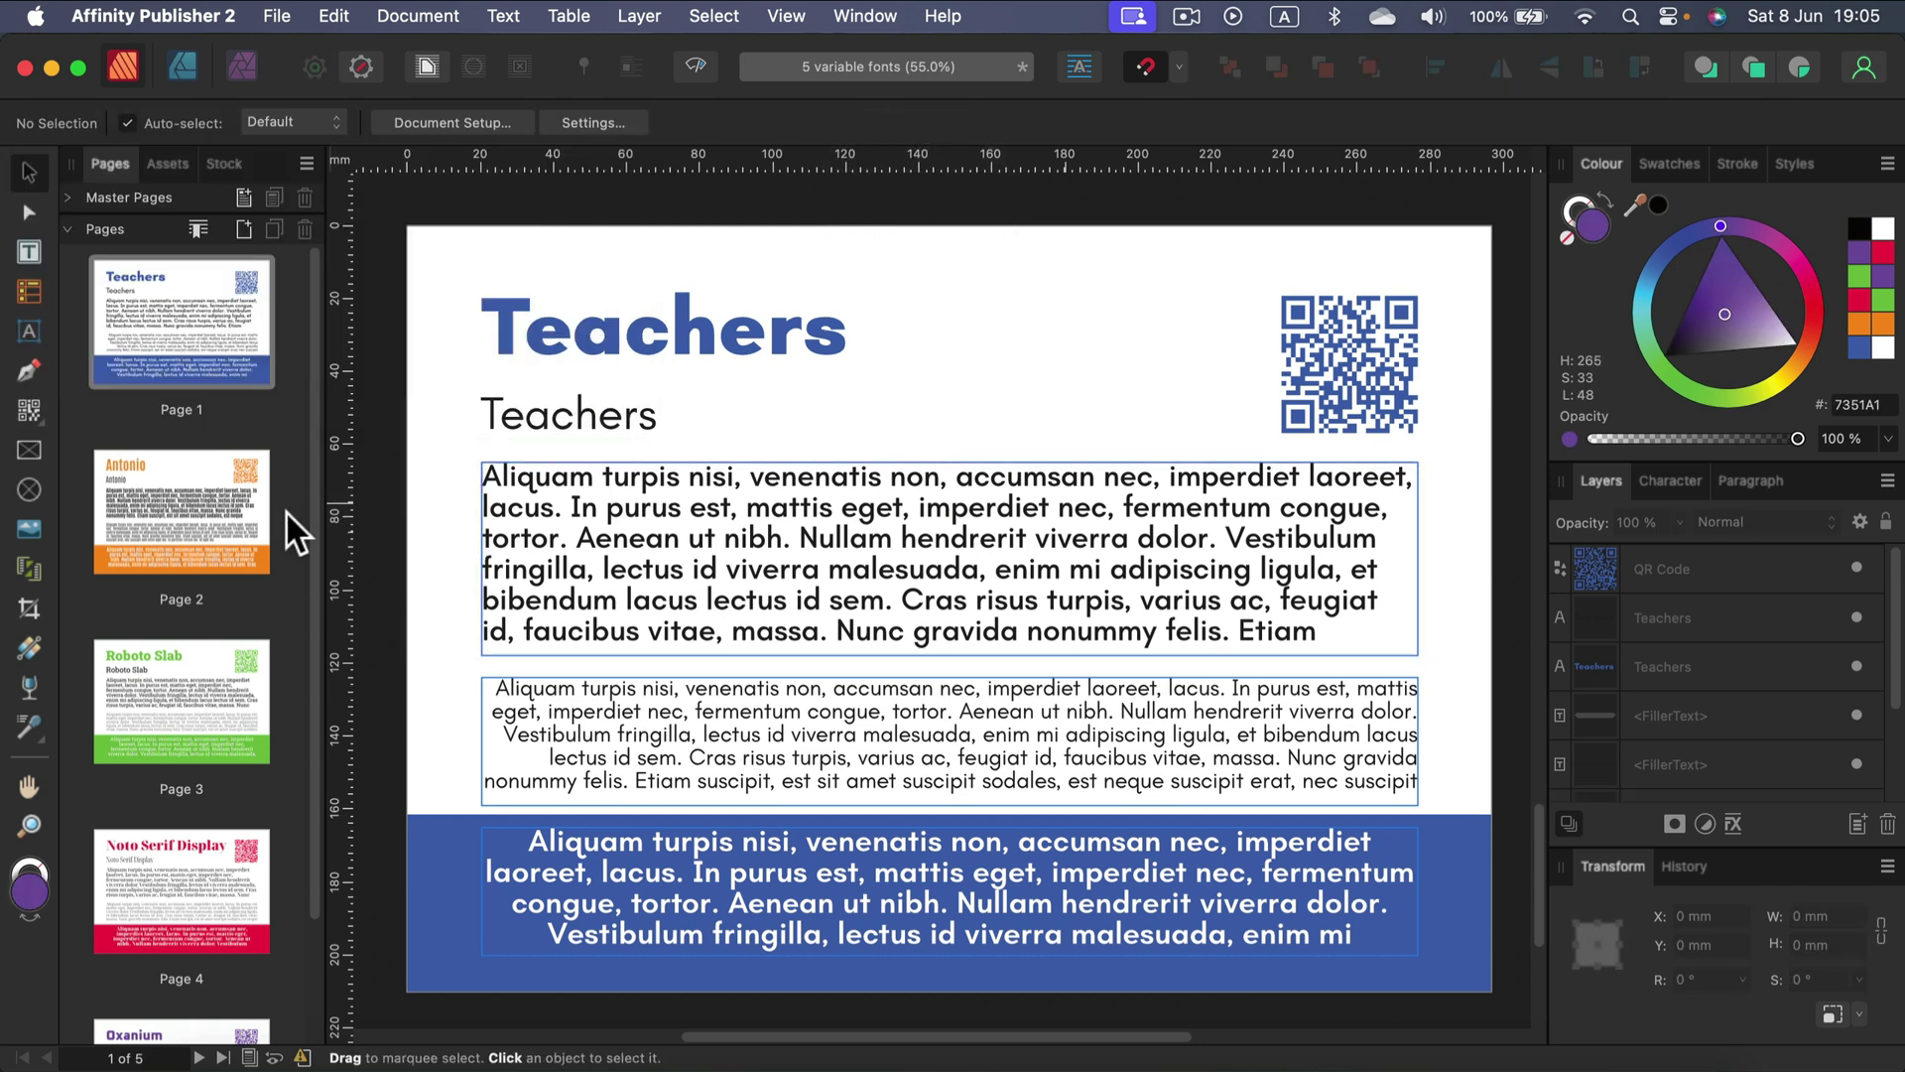
Step: On page 2, preview the orange Antonio heading at its thinnest weight, leaving it at Bold 700
left_click(203, 526)
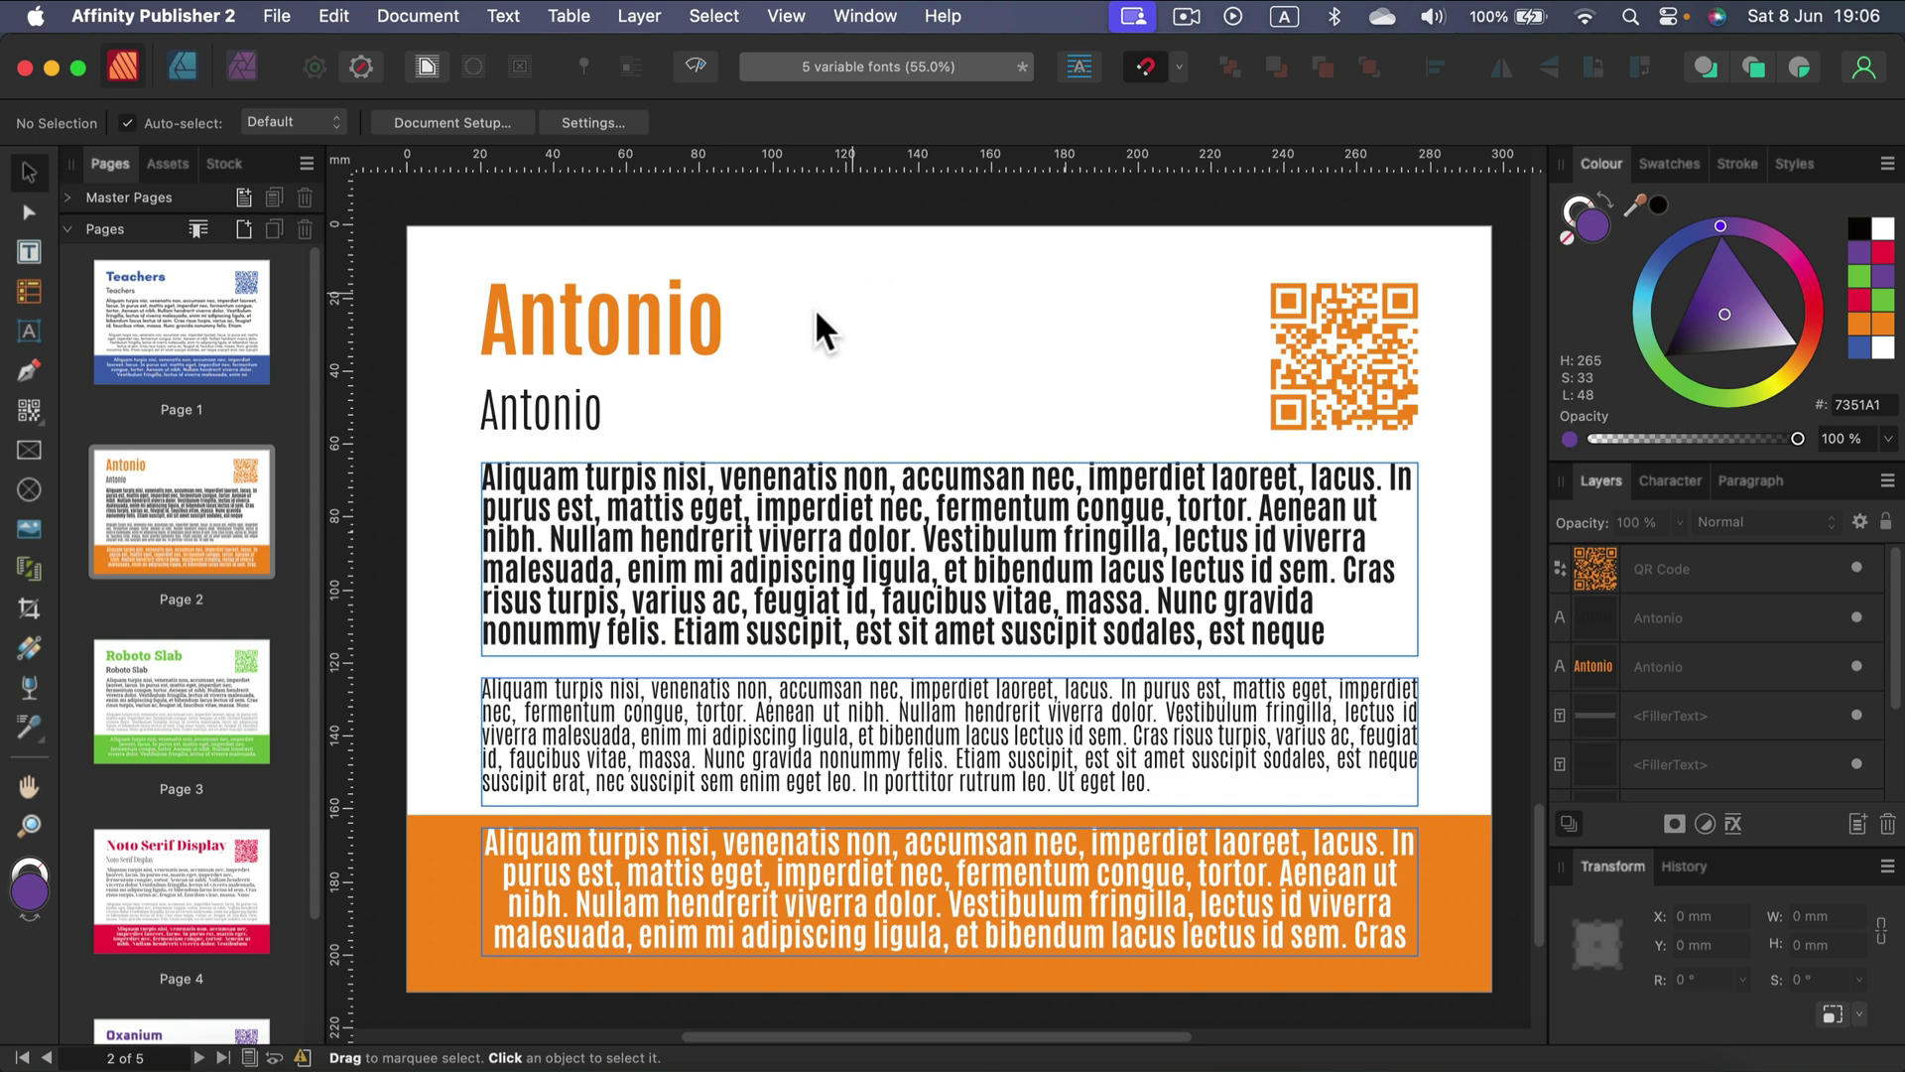
left_click(662, 327)
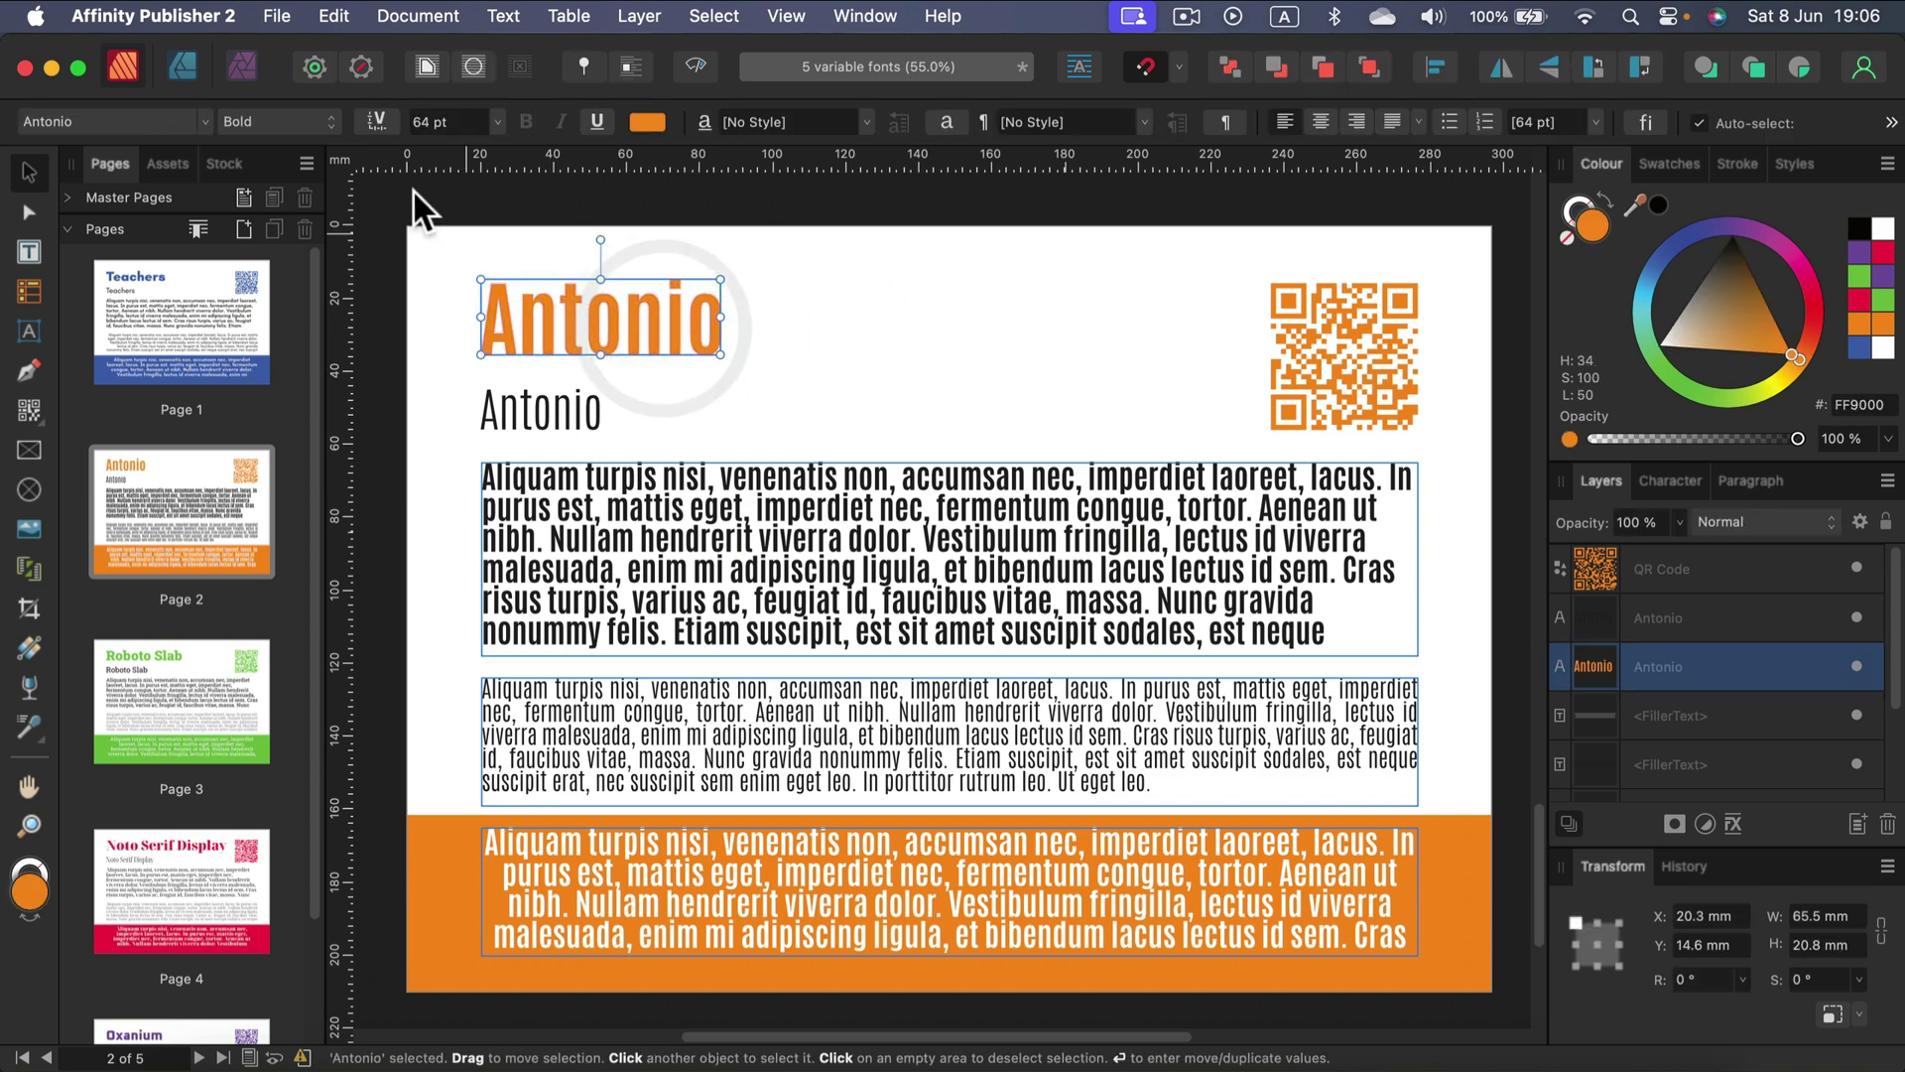
left_click(378, 117)
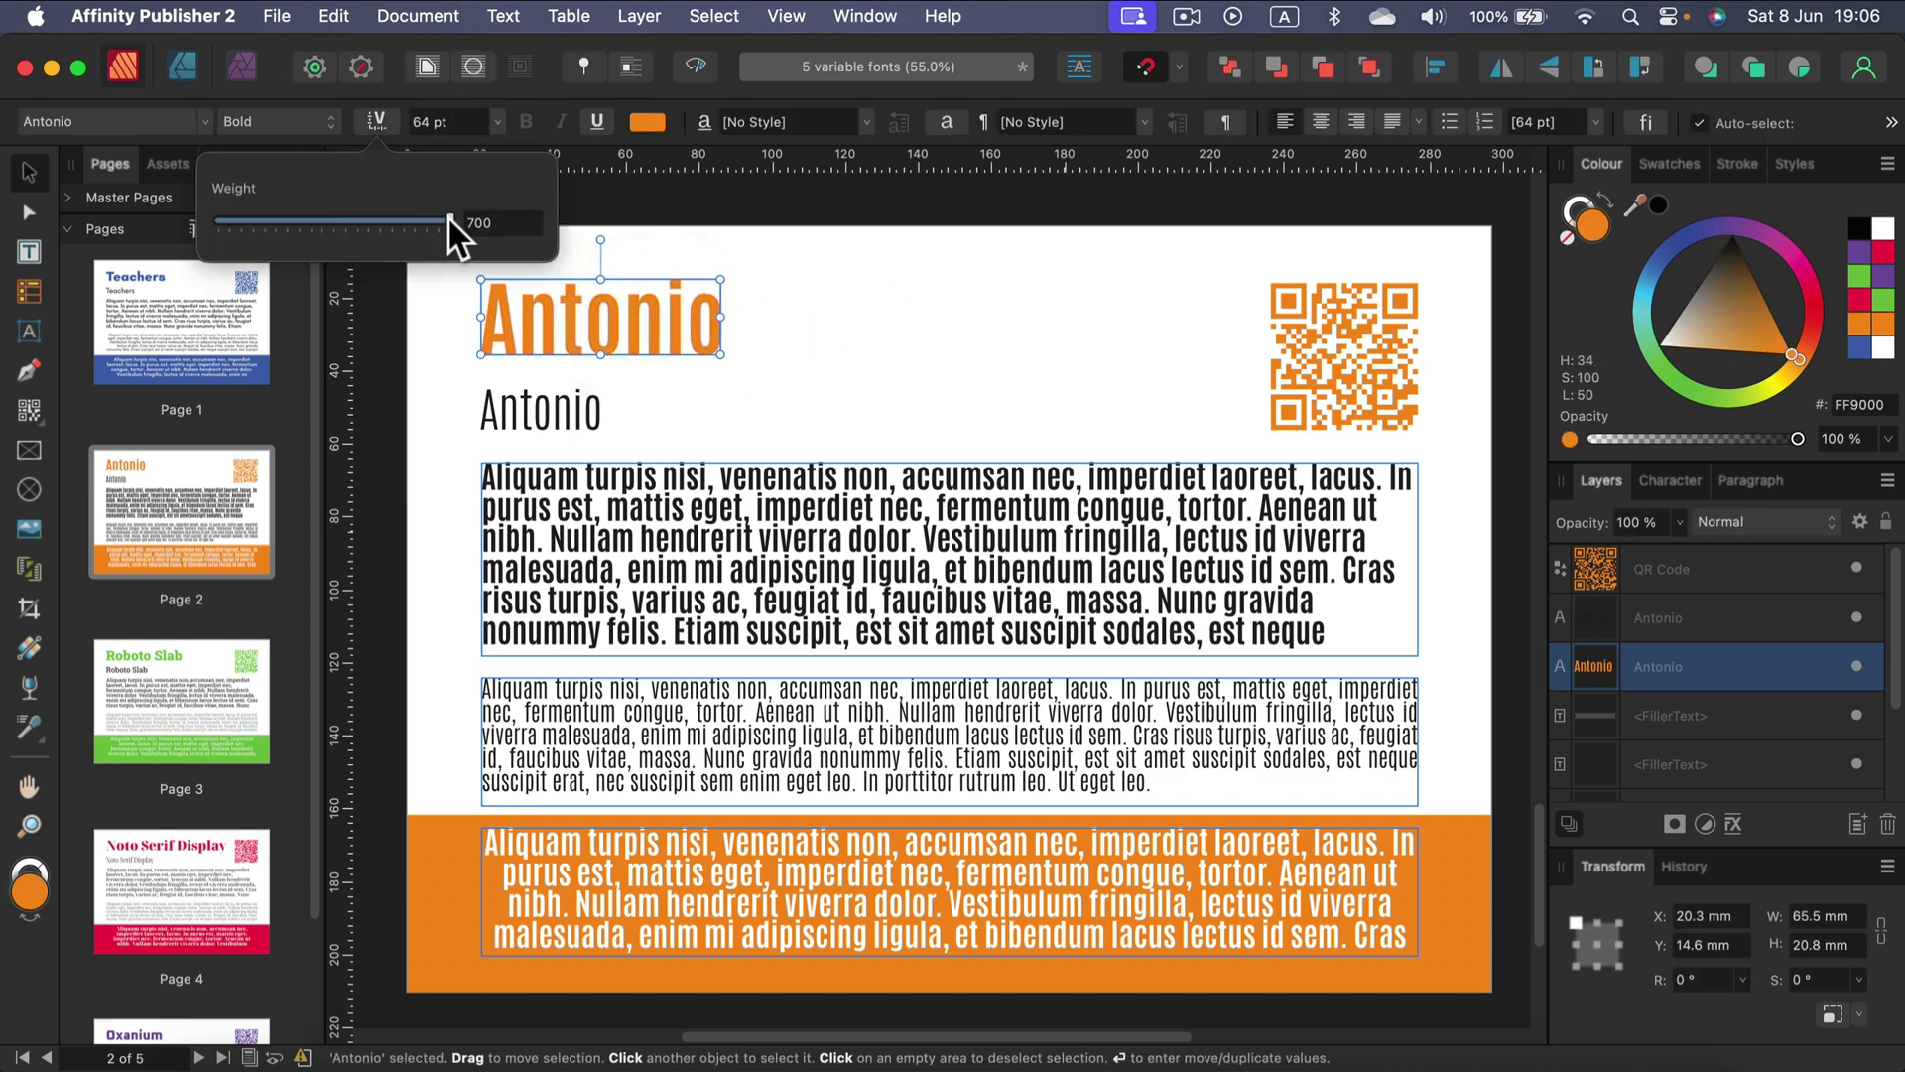
left_click_drag(448, 216, 522, 224)
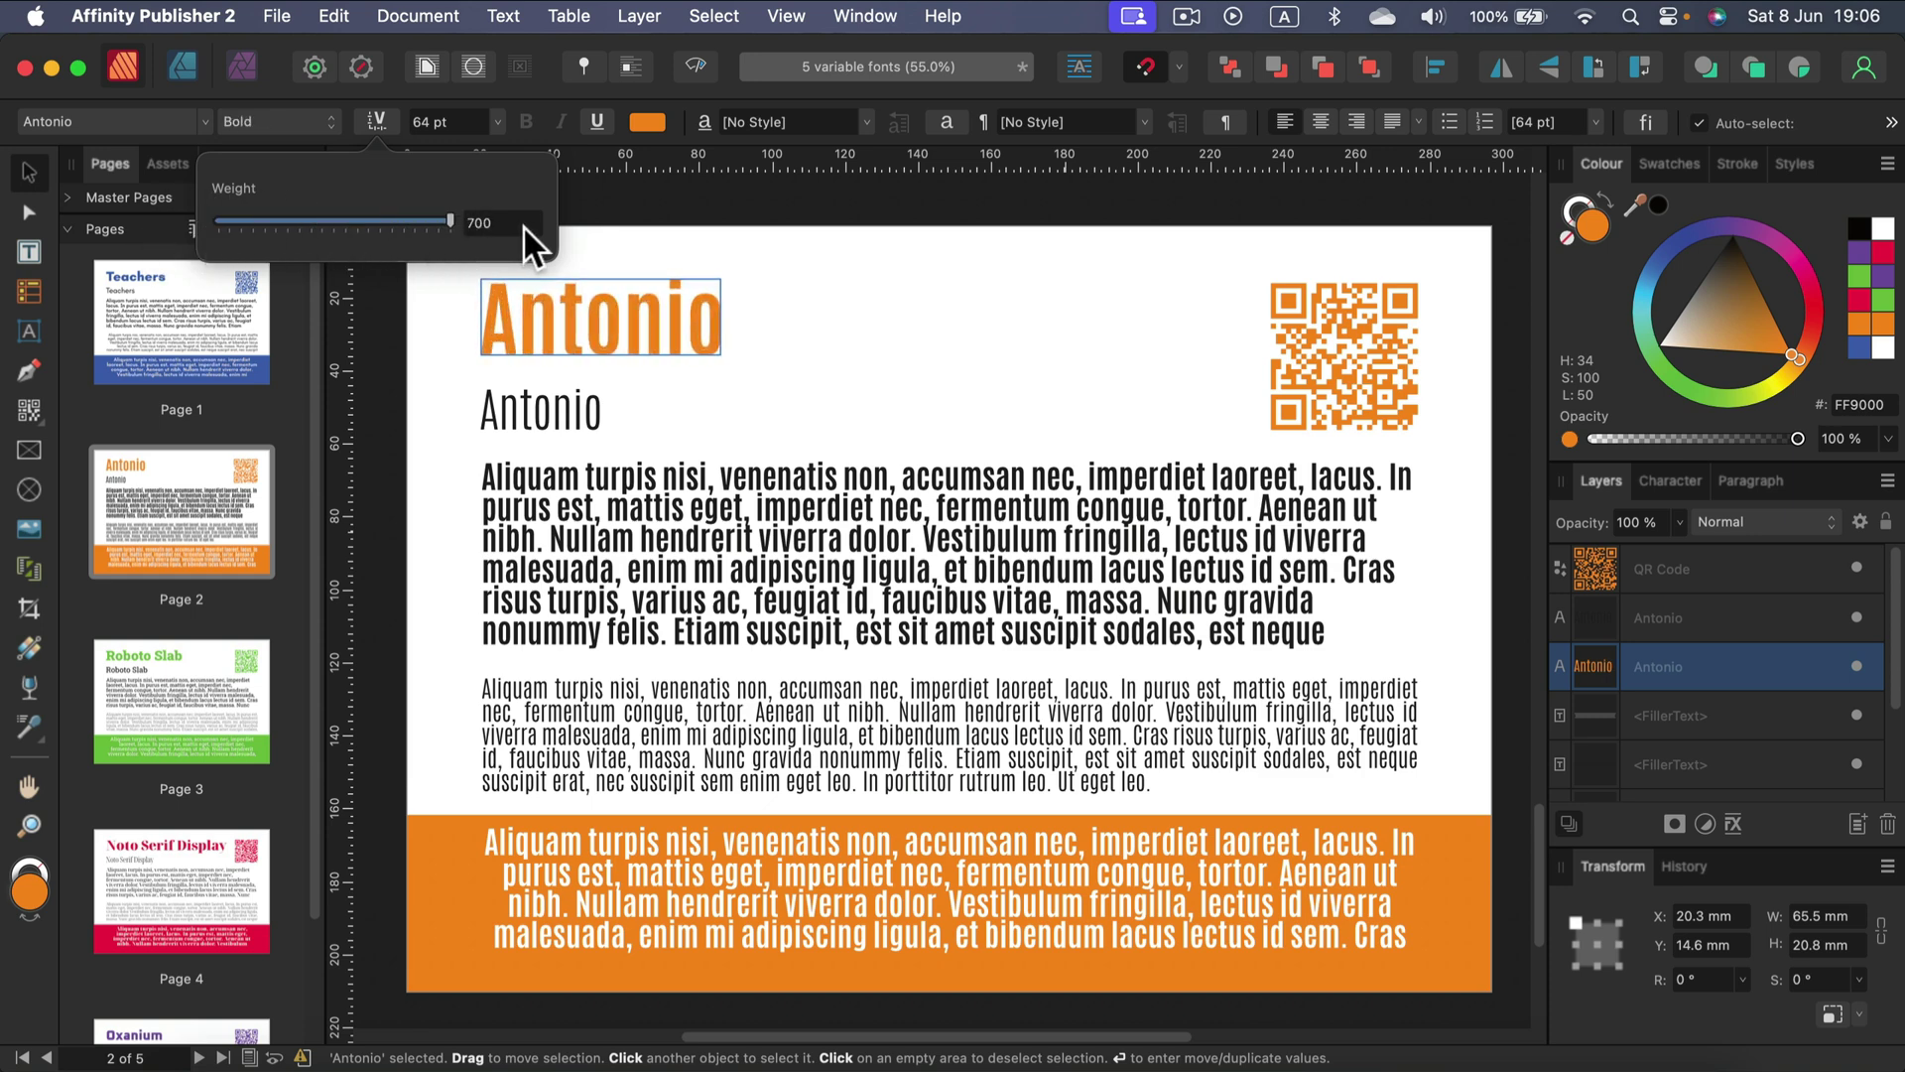
left_click(926, 264)
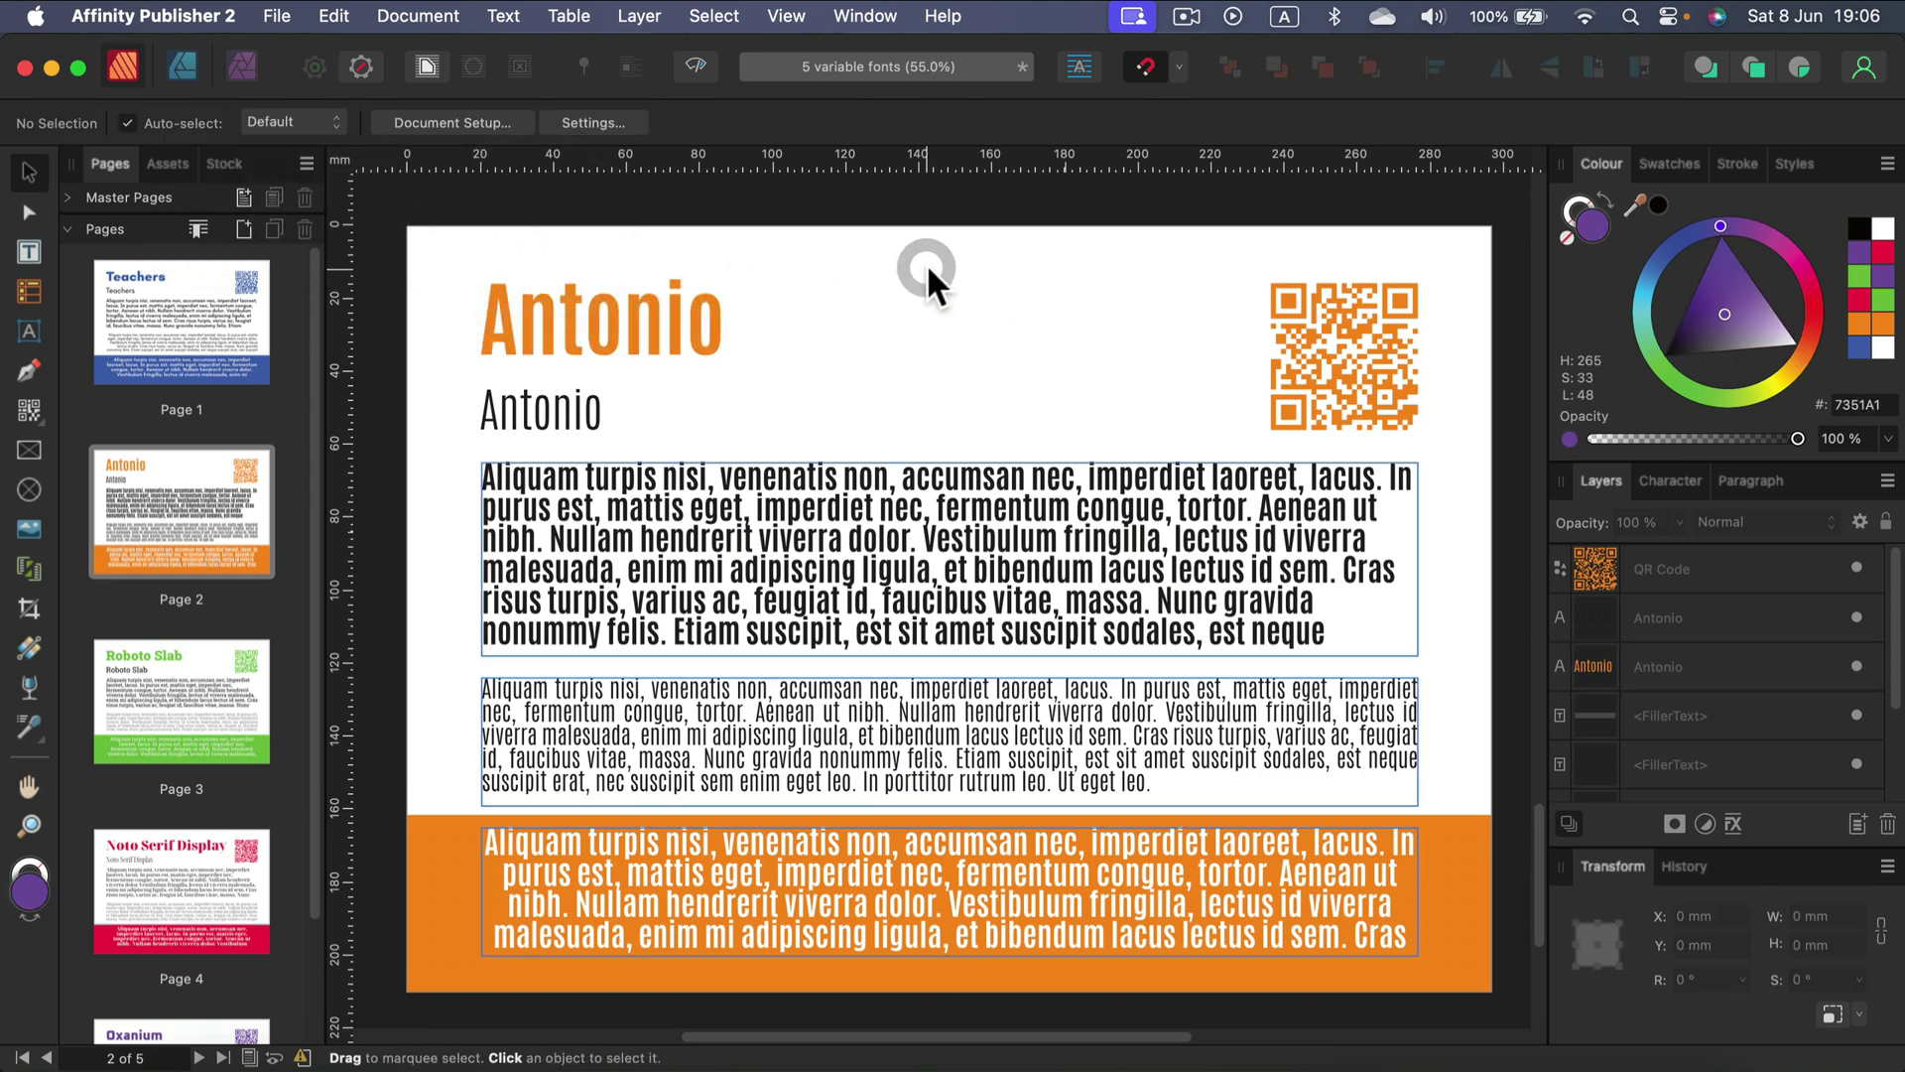
Step: On page 3, preview the green Roboto Slab heading at a thin weight
left_click(212, 705)
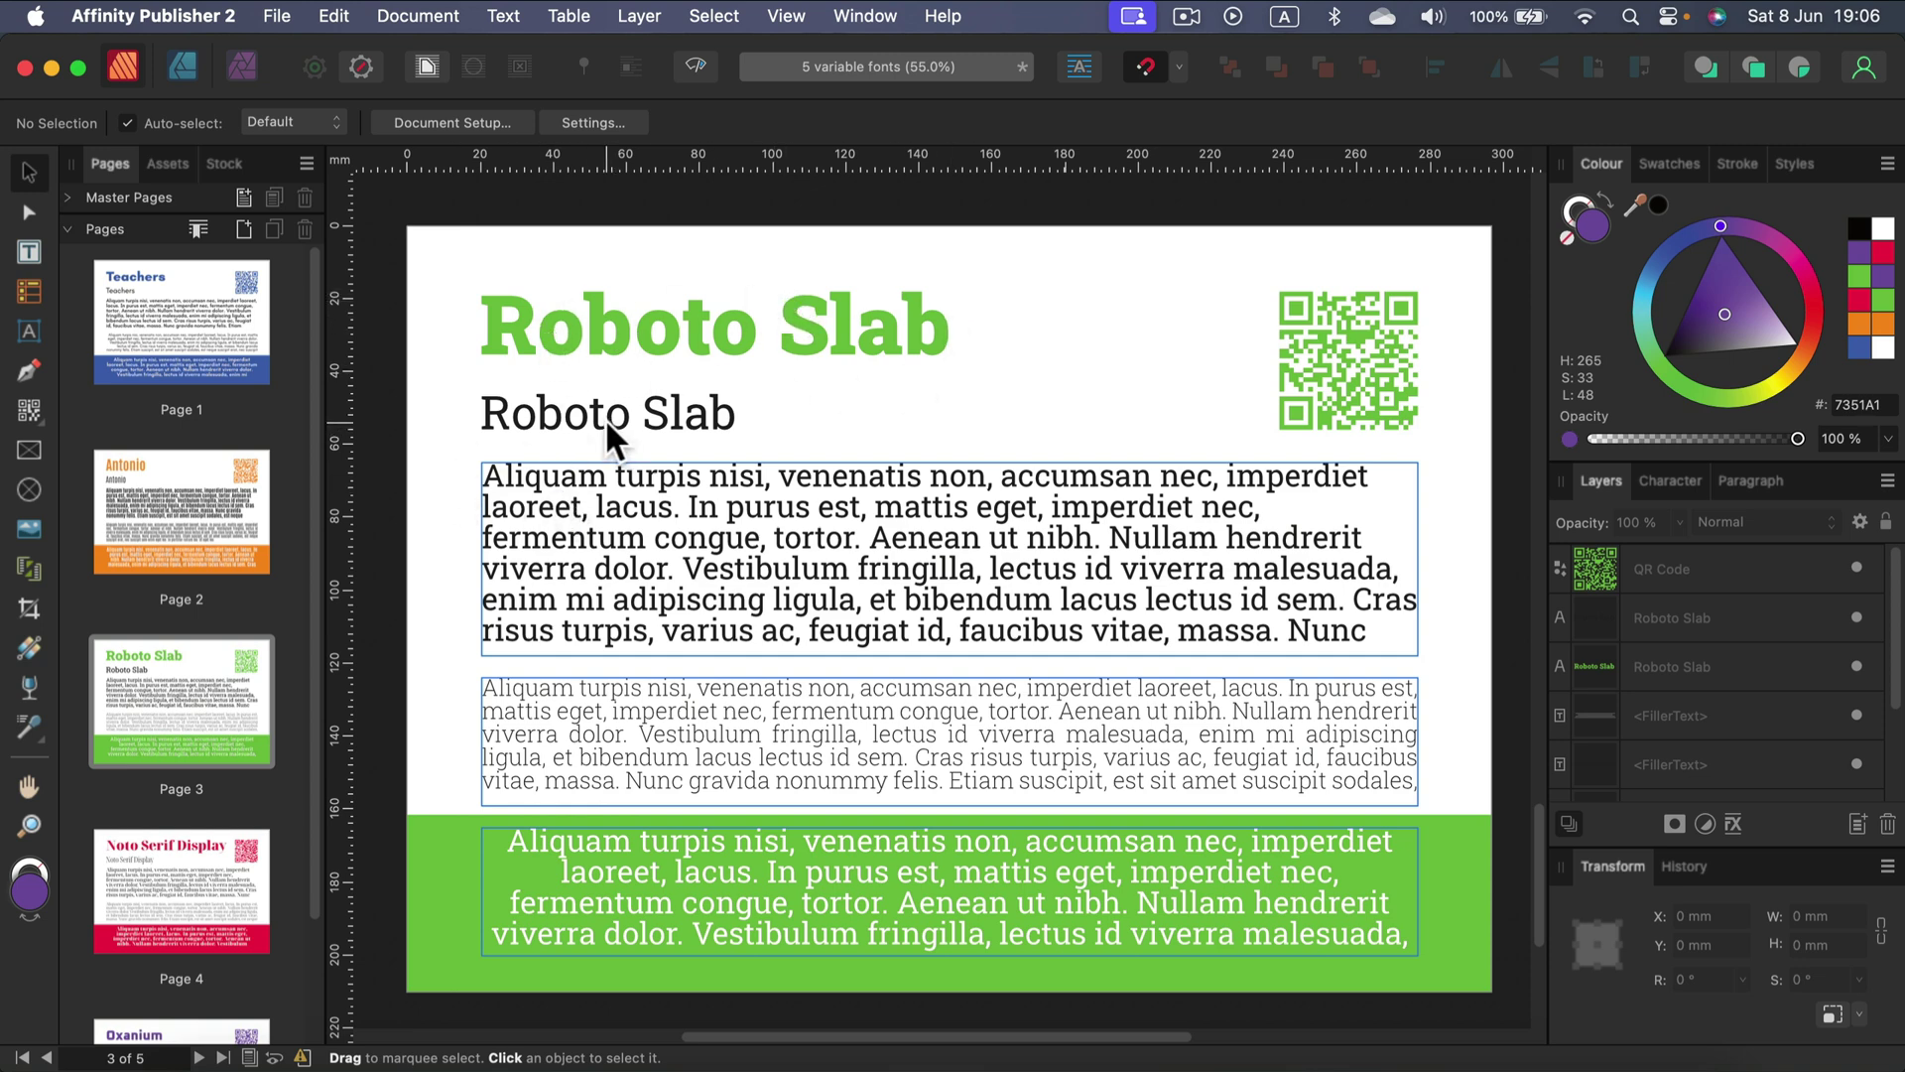
left_click(200, 314)
left_click(171, 665)
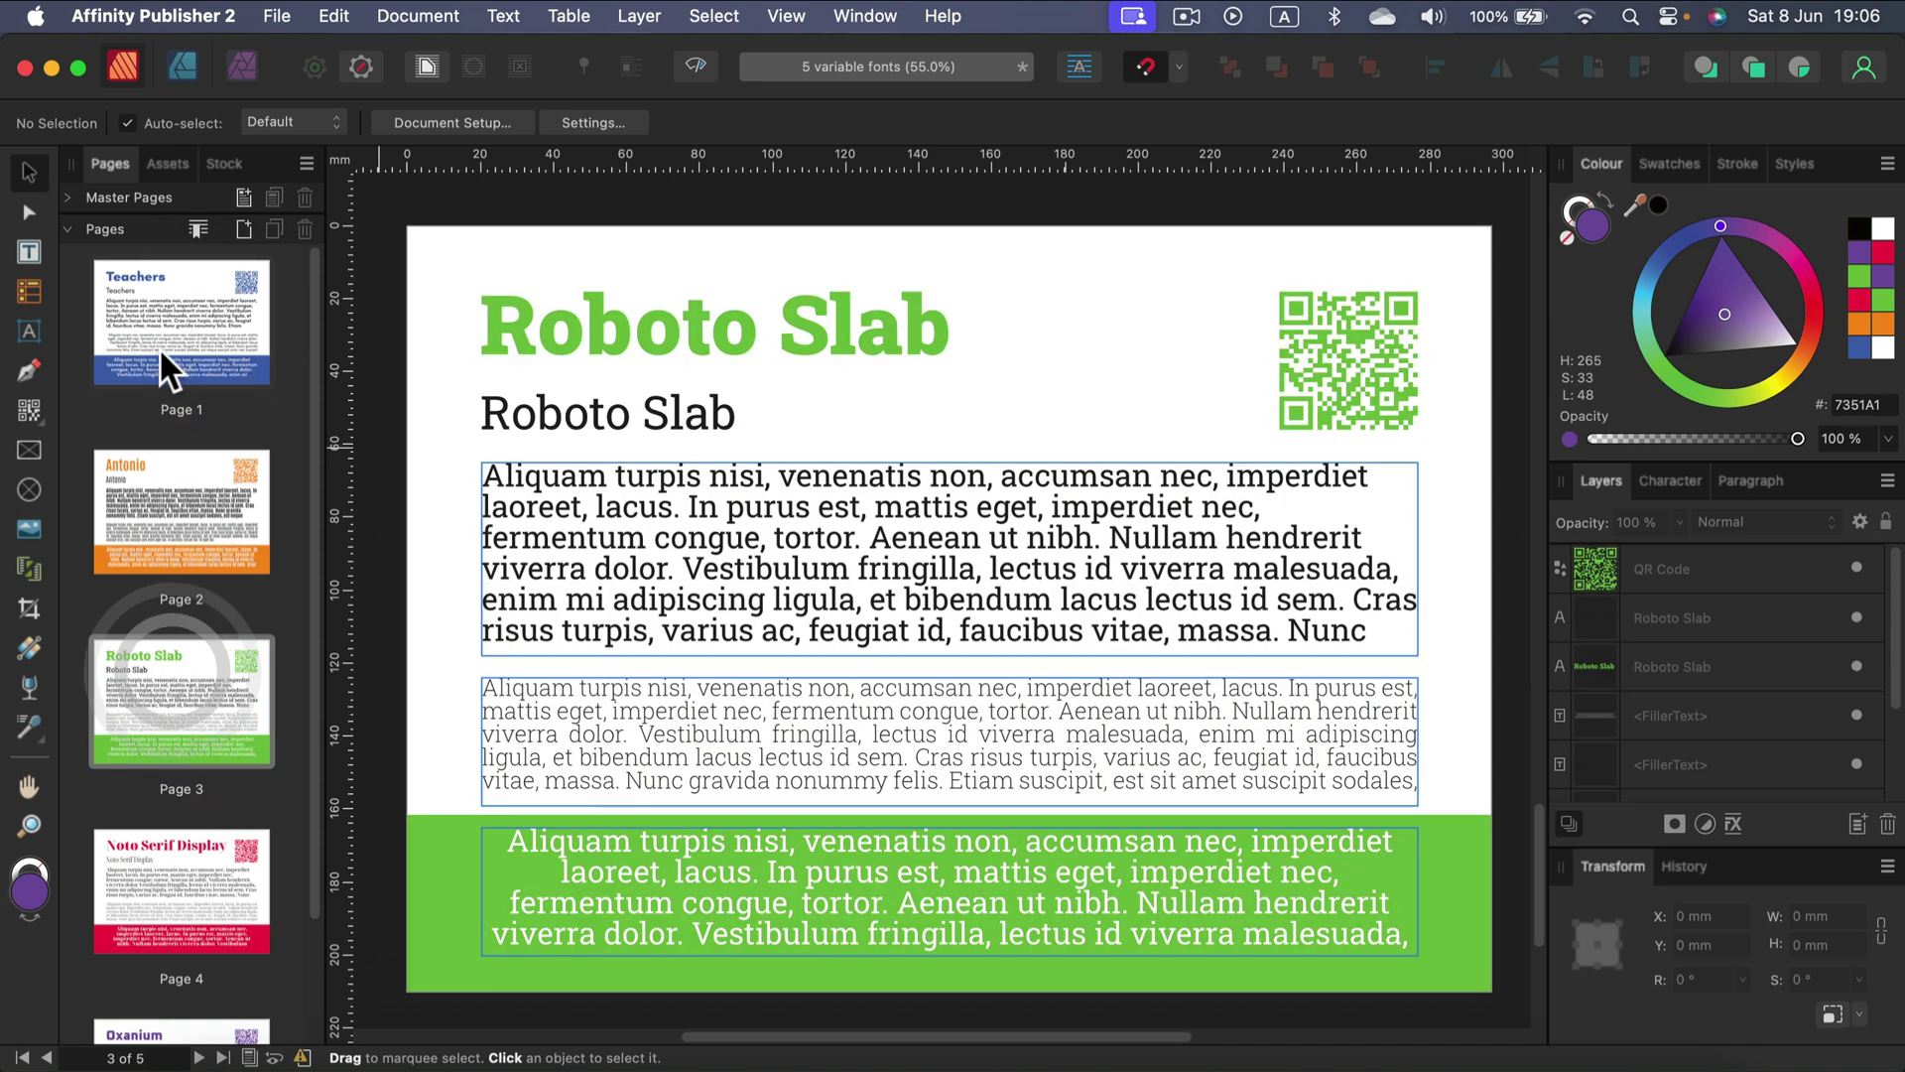
left_click(640, 316)
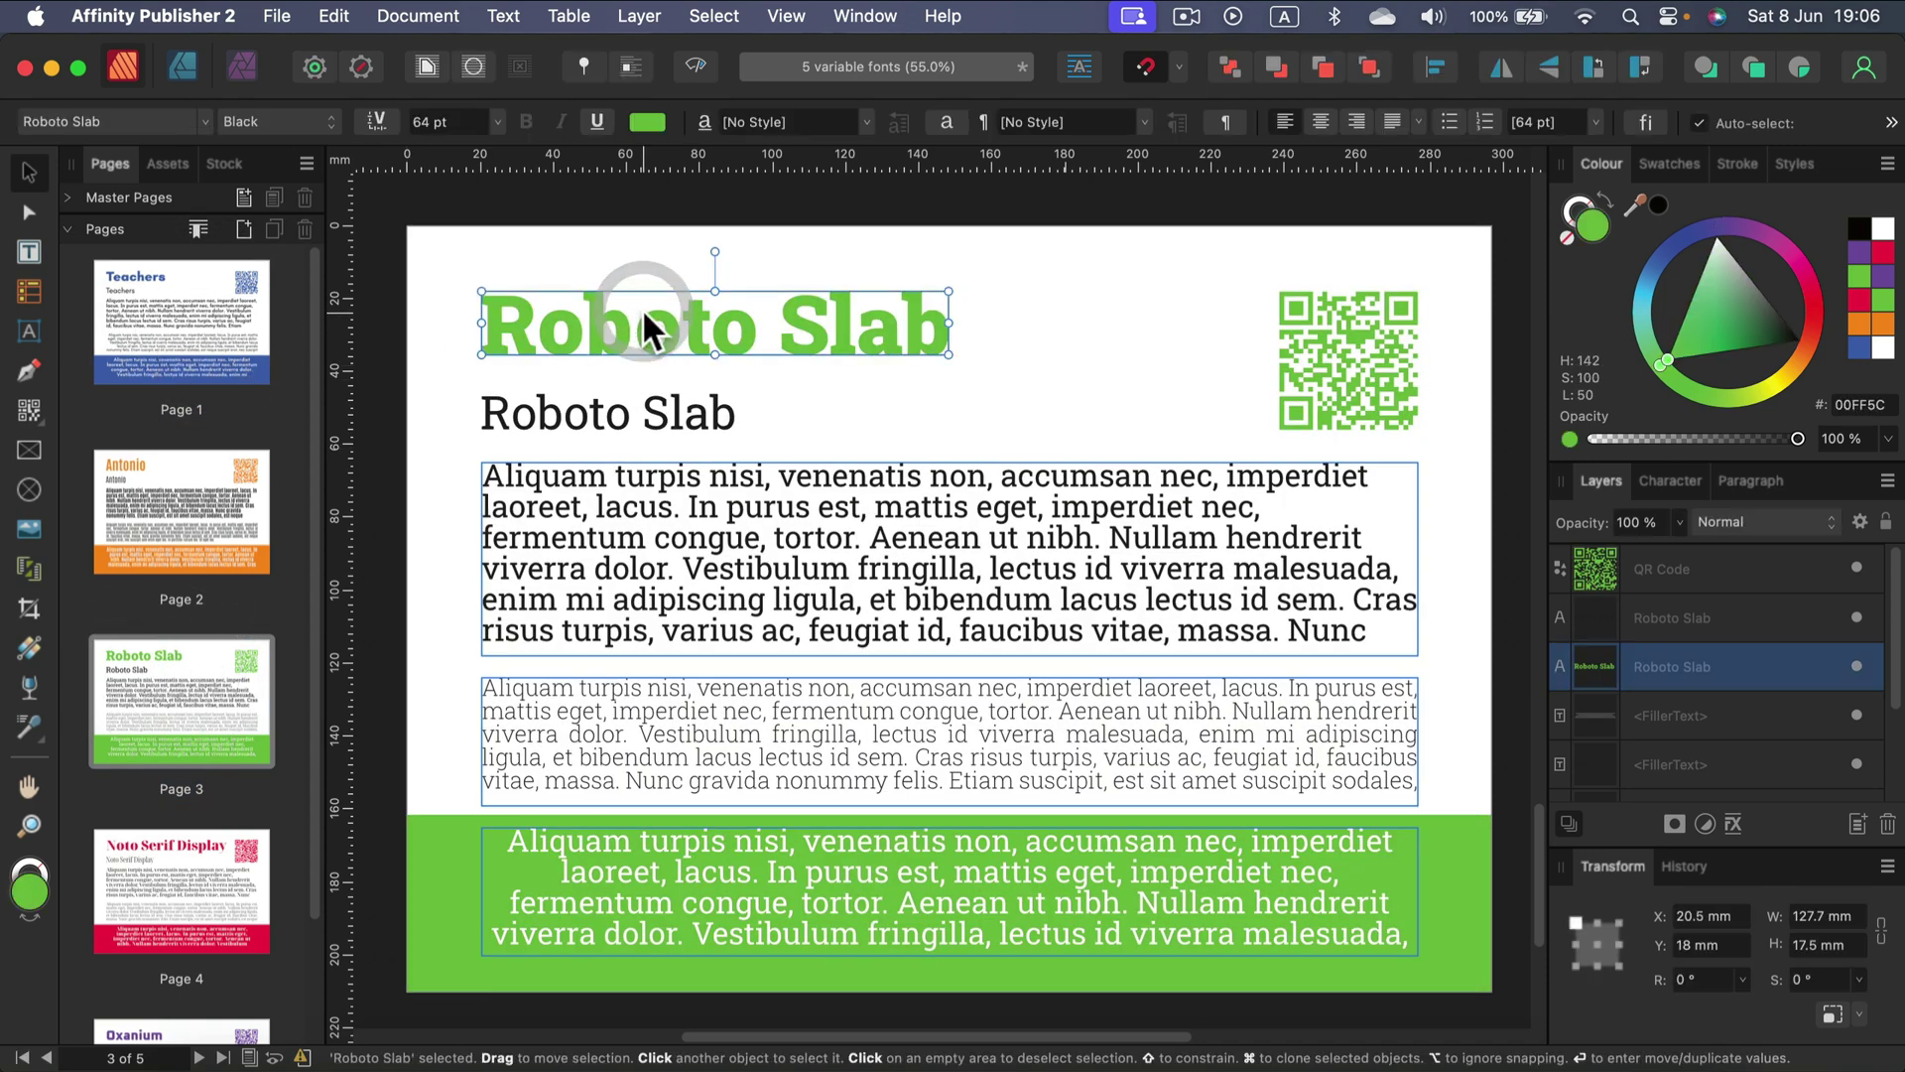
left_click(380, 122)
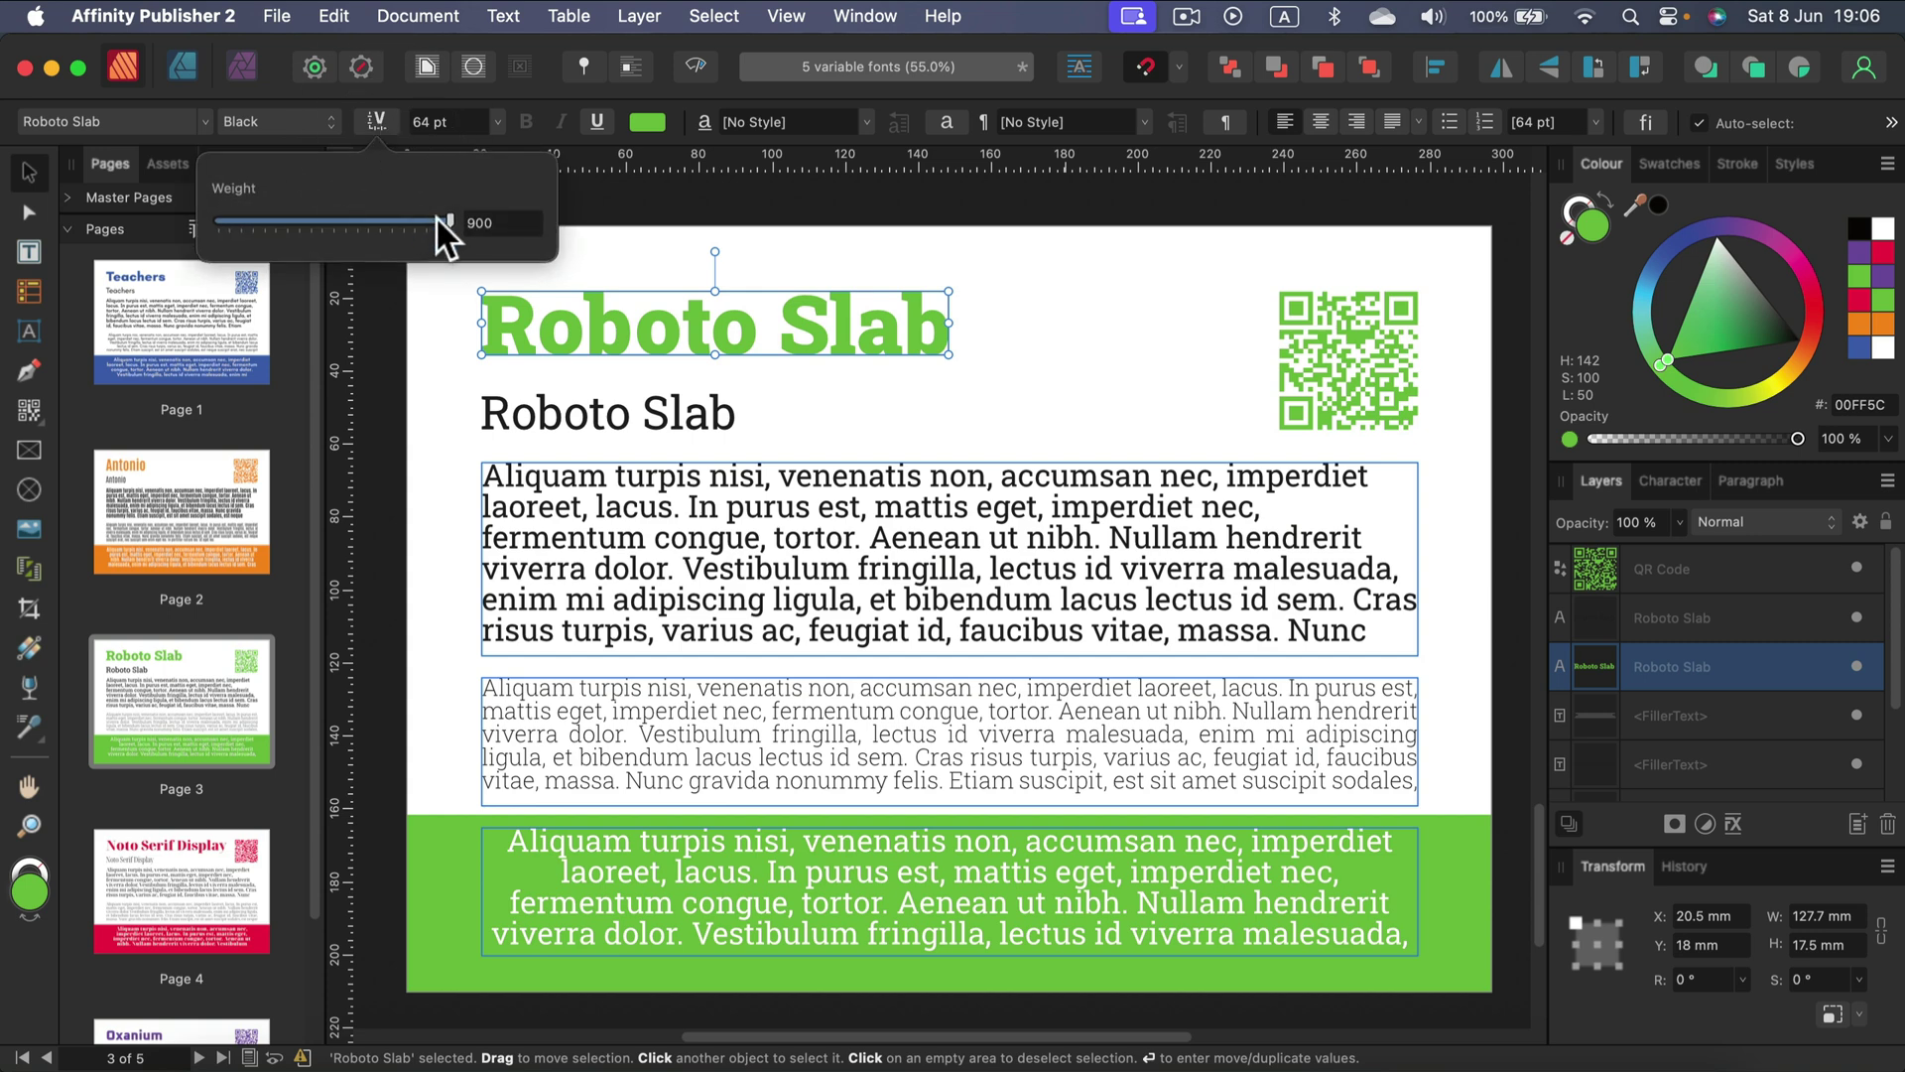
left_click_drag(436, 216, 167, 202)
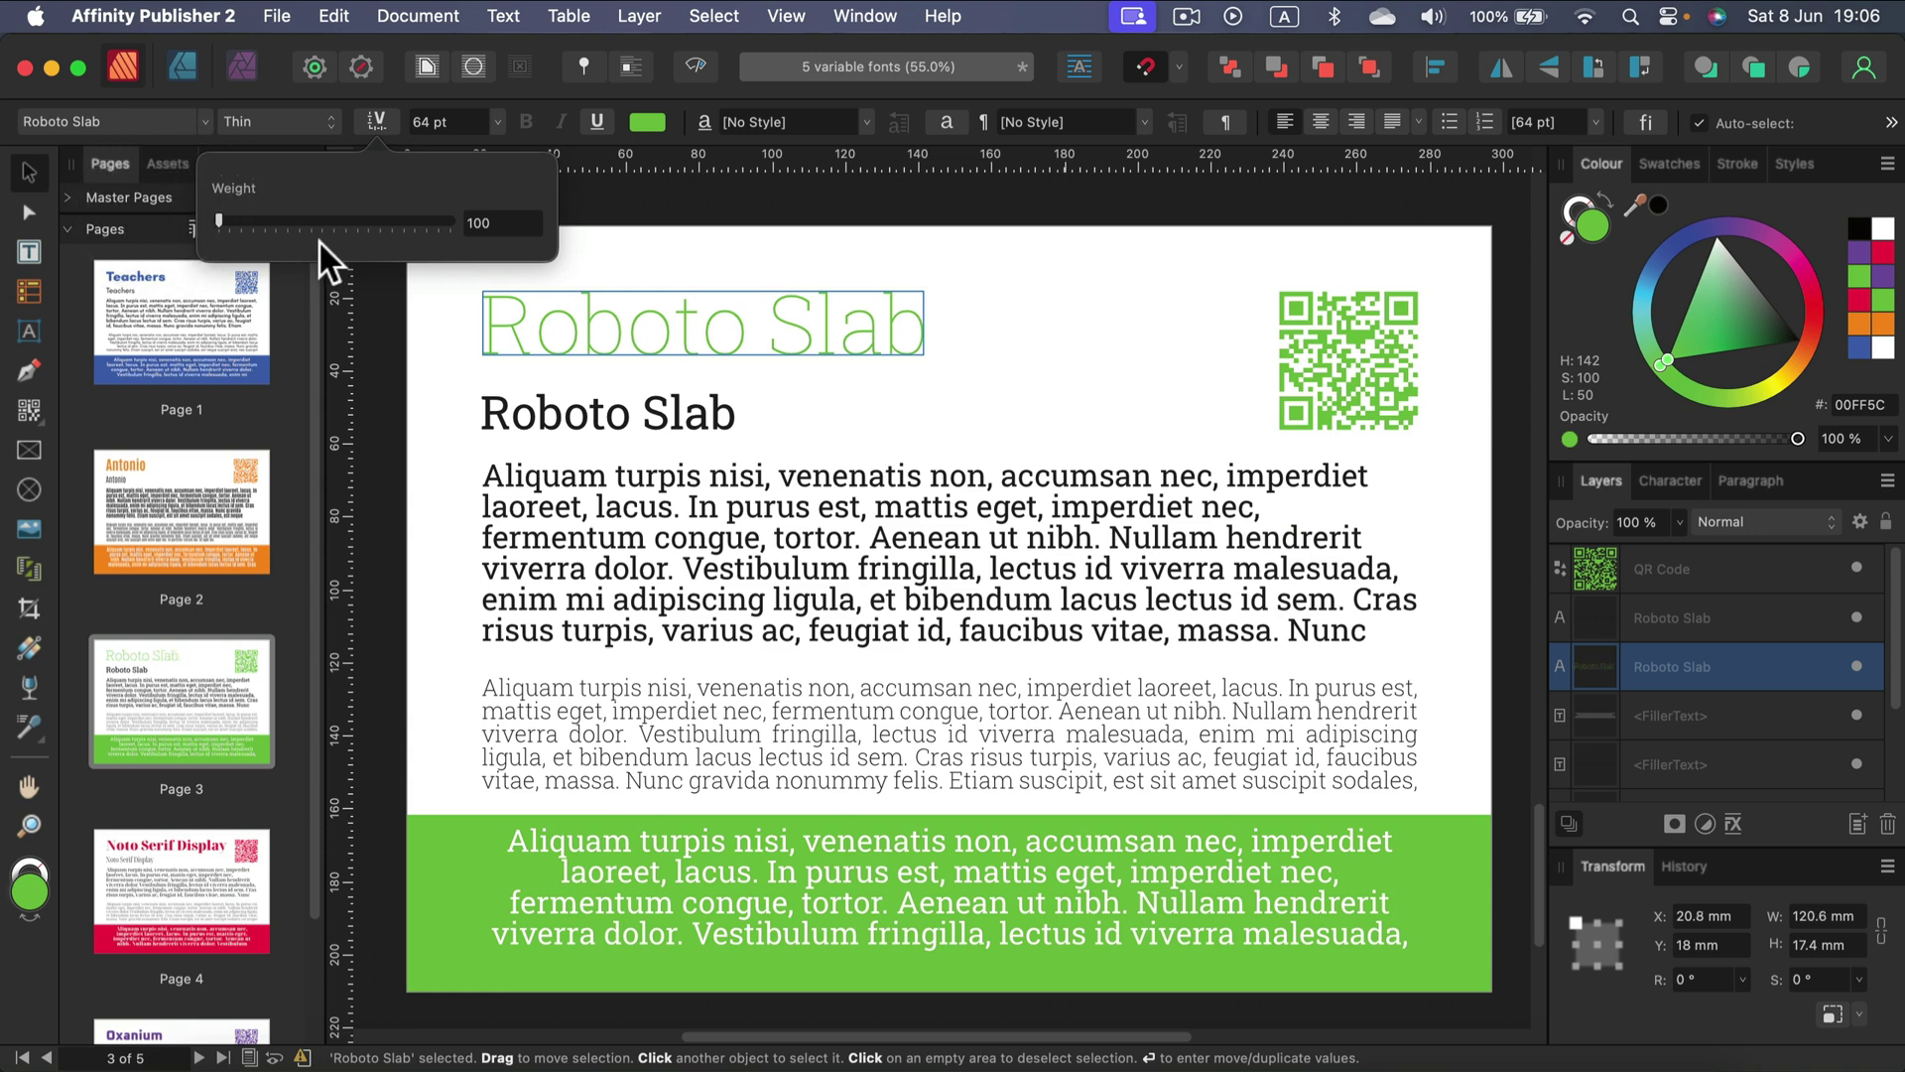
Step: Set the Roboto Slab heading's weight to its maximum; entering 1500 clamps it to 900
left_click_drag(306, 223, 562, 298)
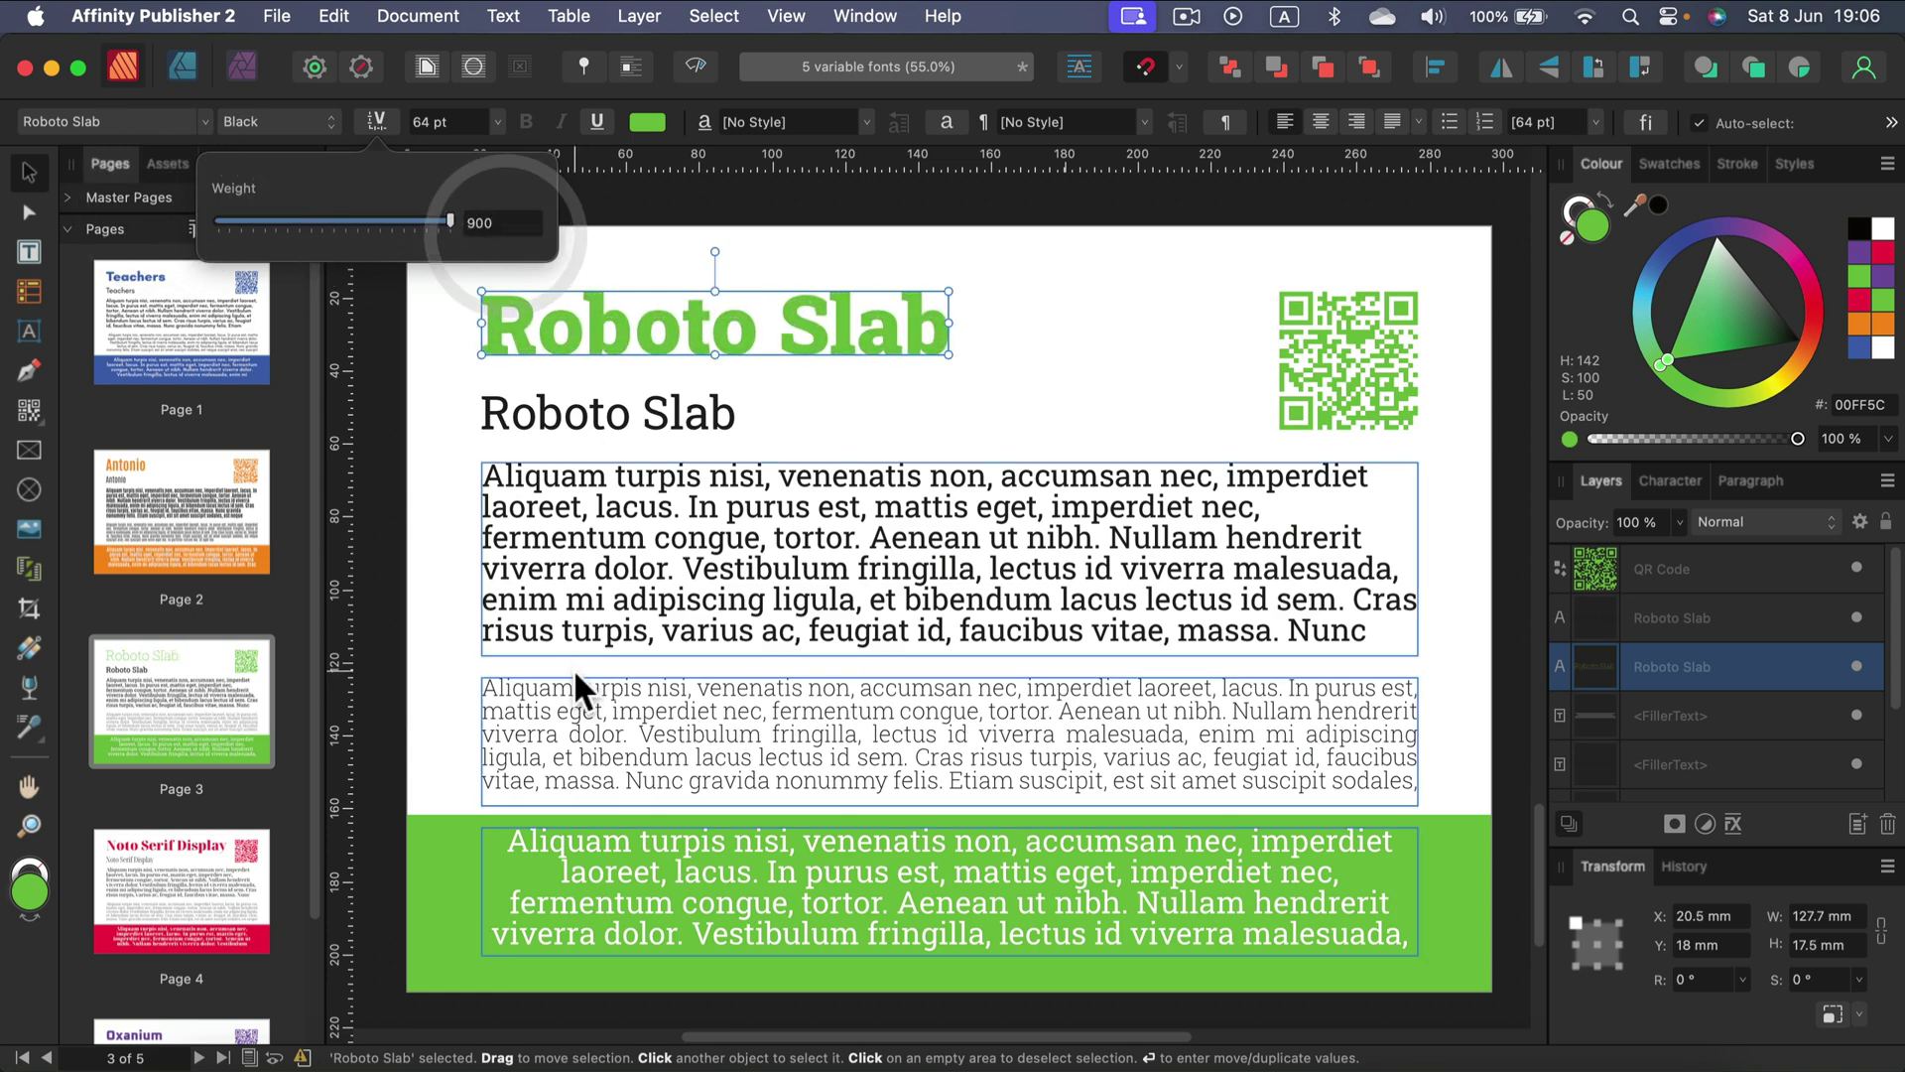
left_click(506, 222)
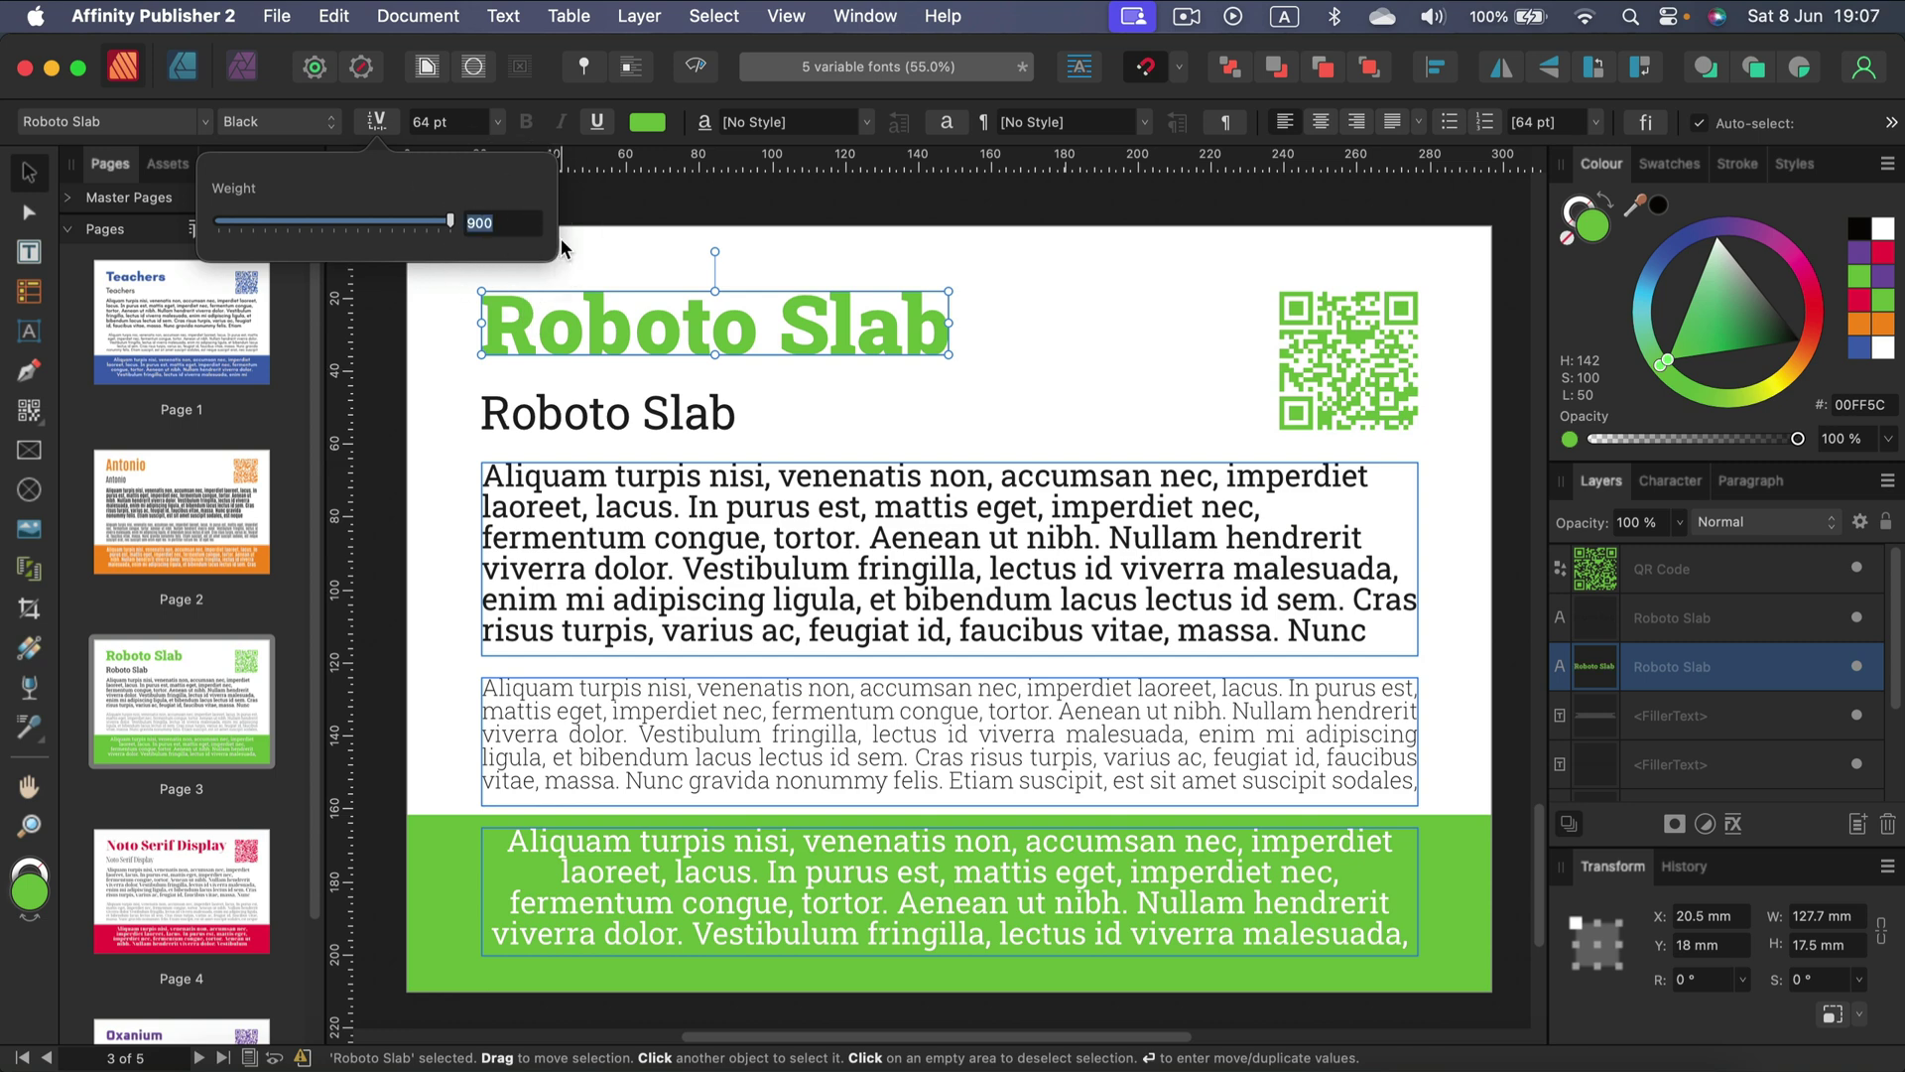
type("1500")
key("Return")
left_click(957, 252)
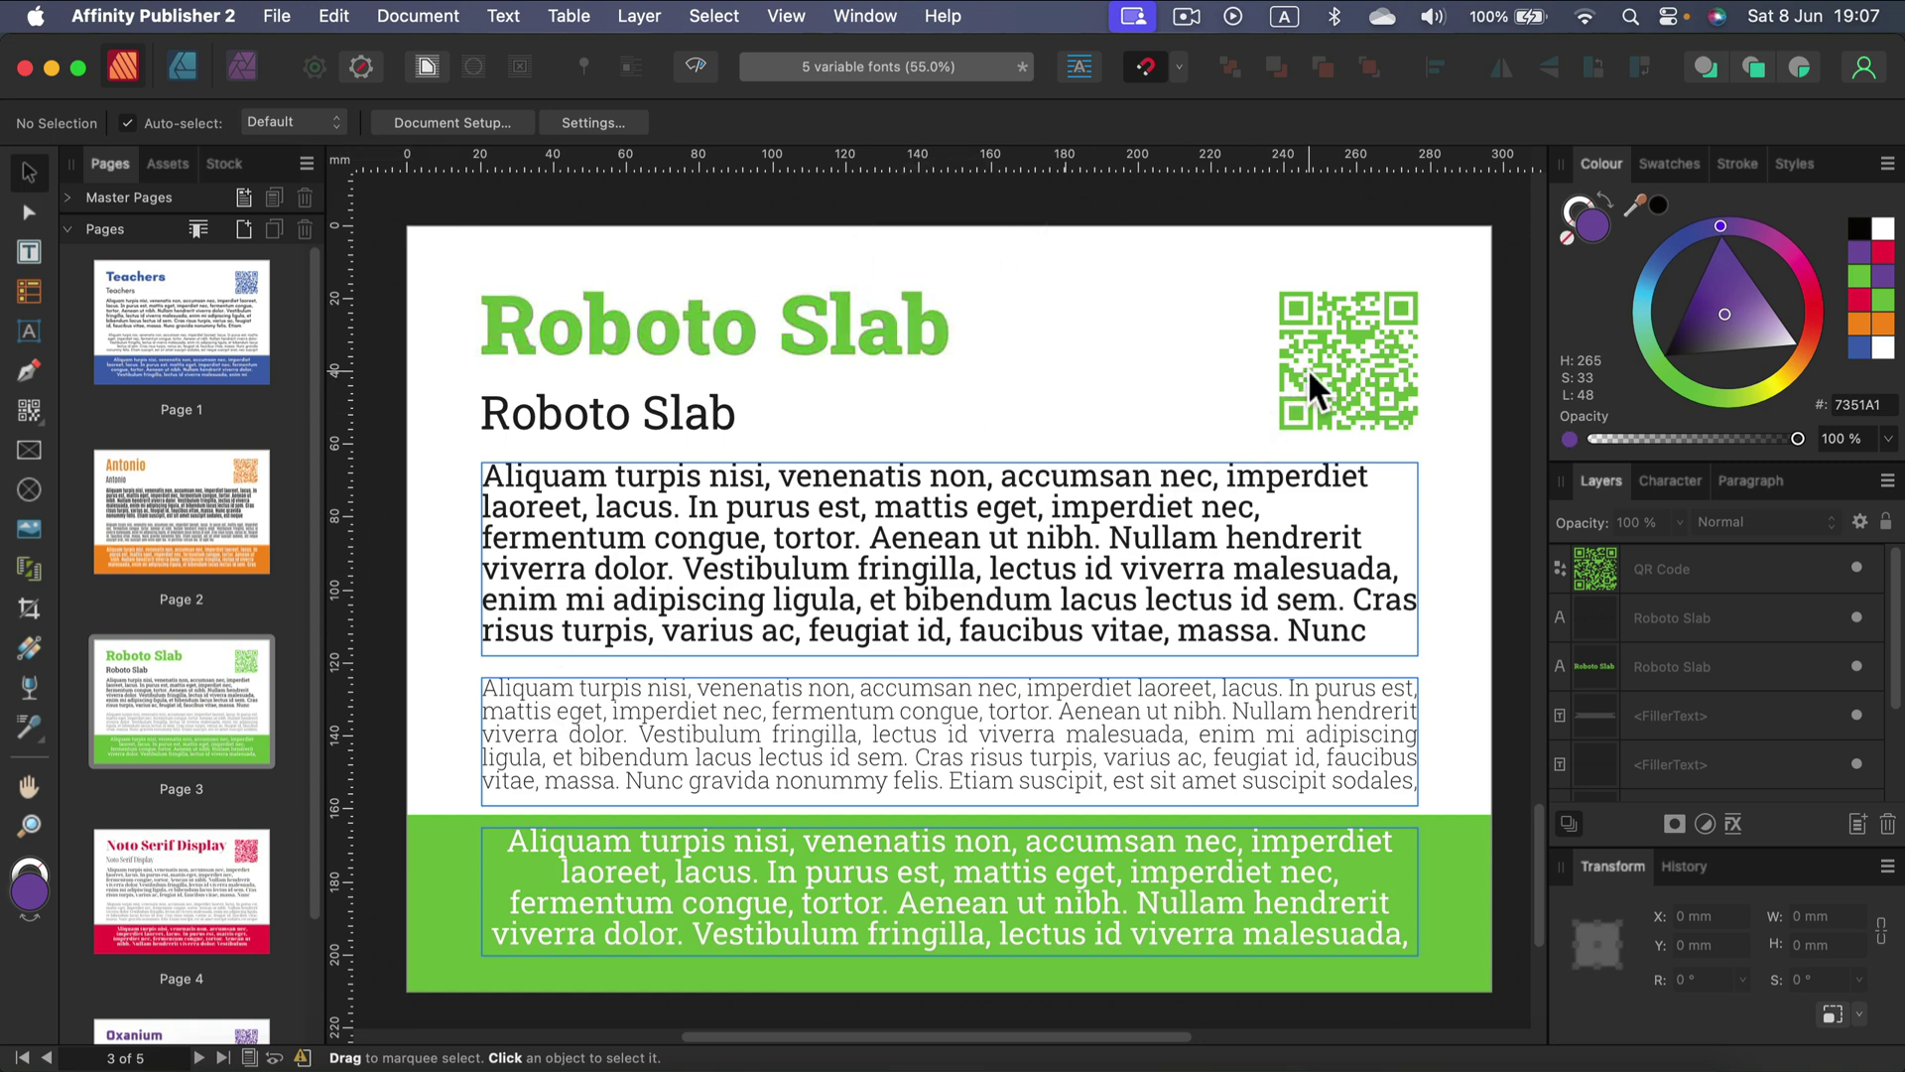
Step: On page 4, test the Noto Serif Display heading's weight, keeping 900, and set its width to 94.4
left_click(212, 845)
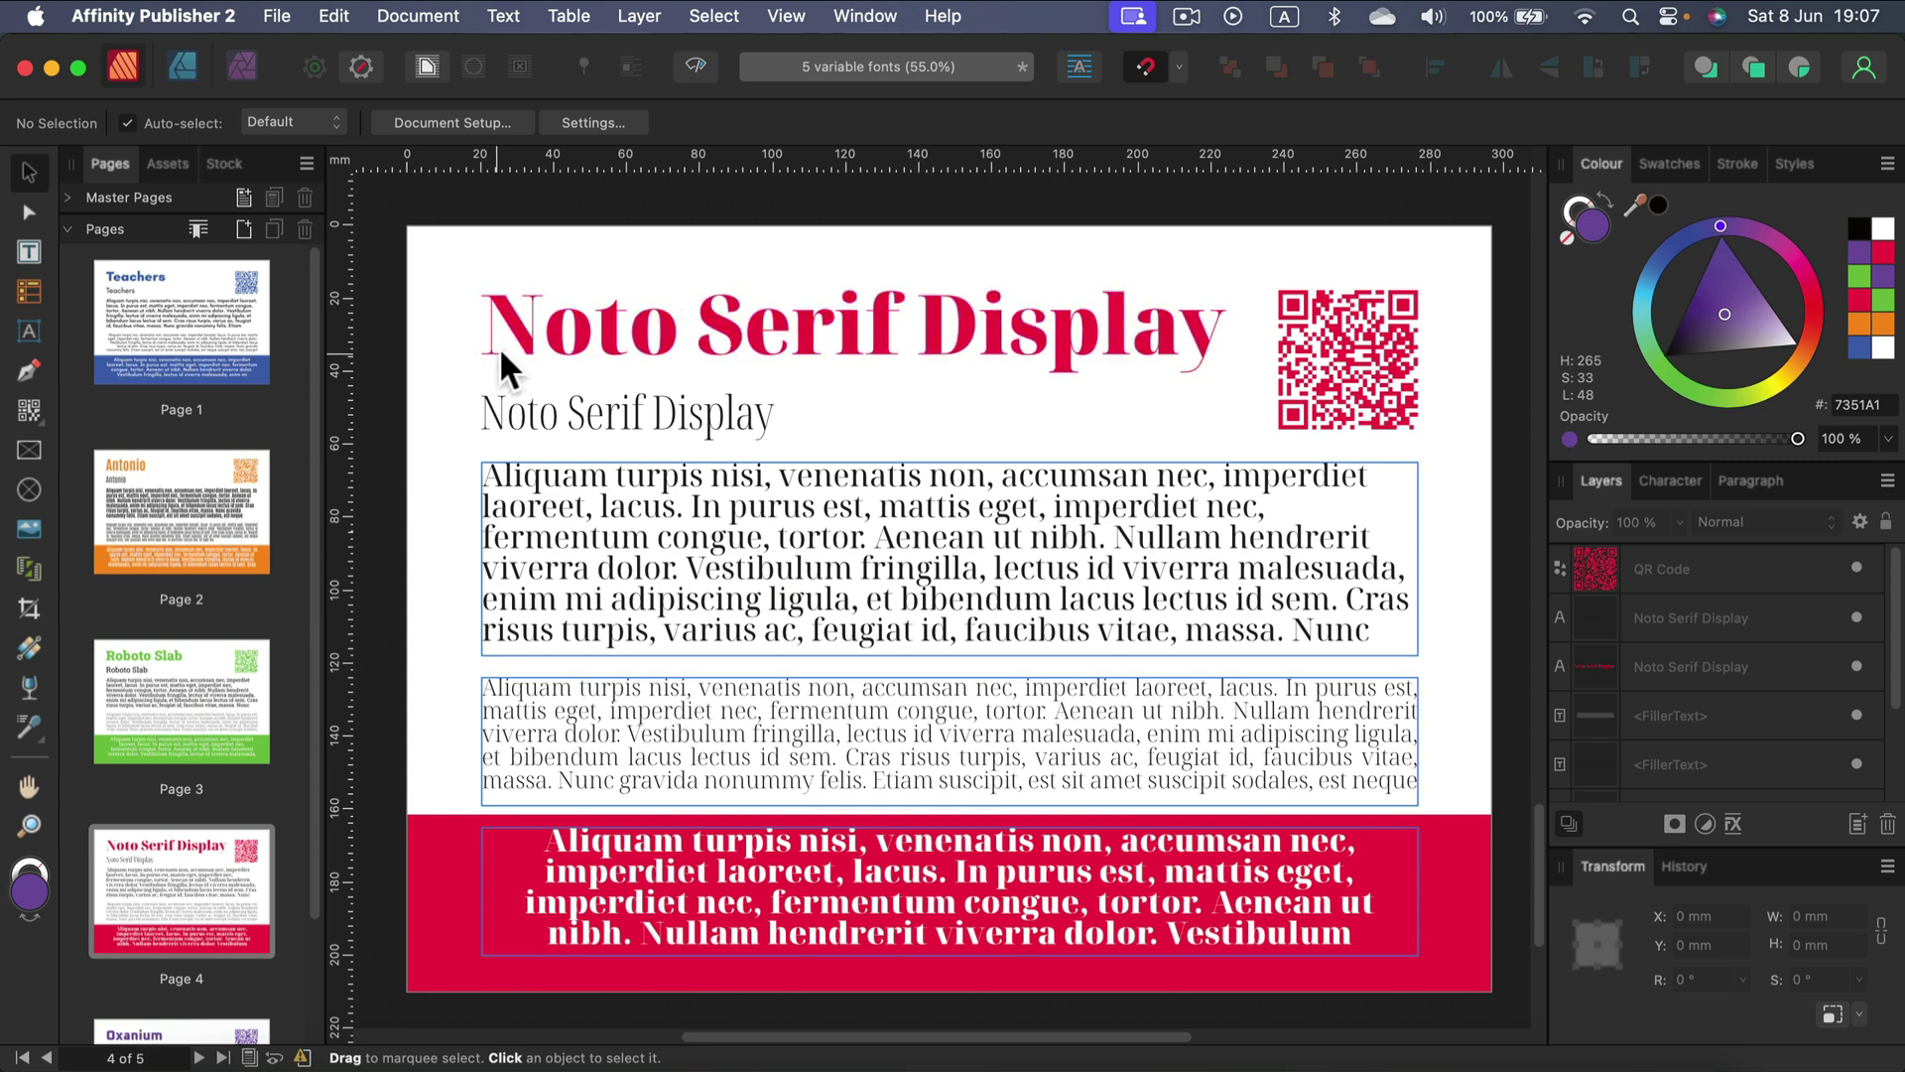
left_click(895, 317)
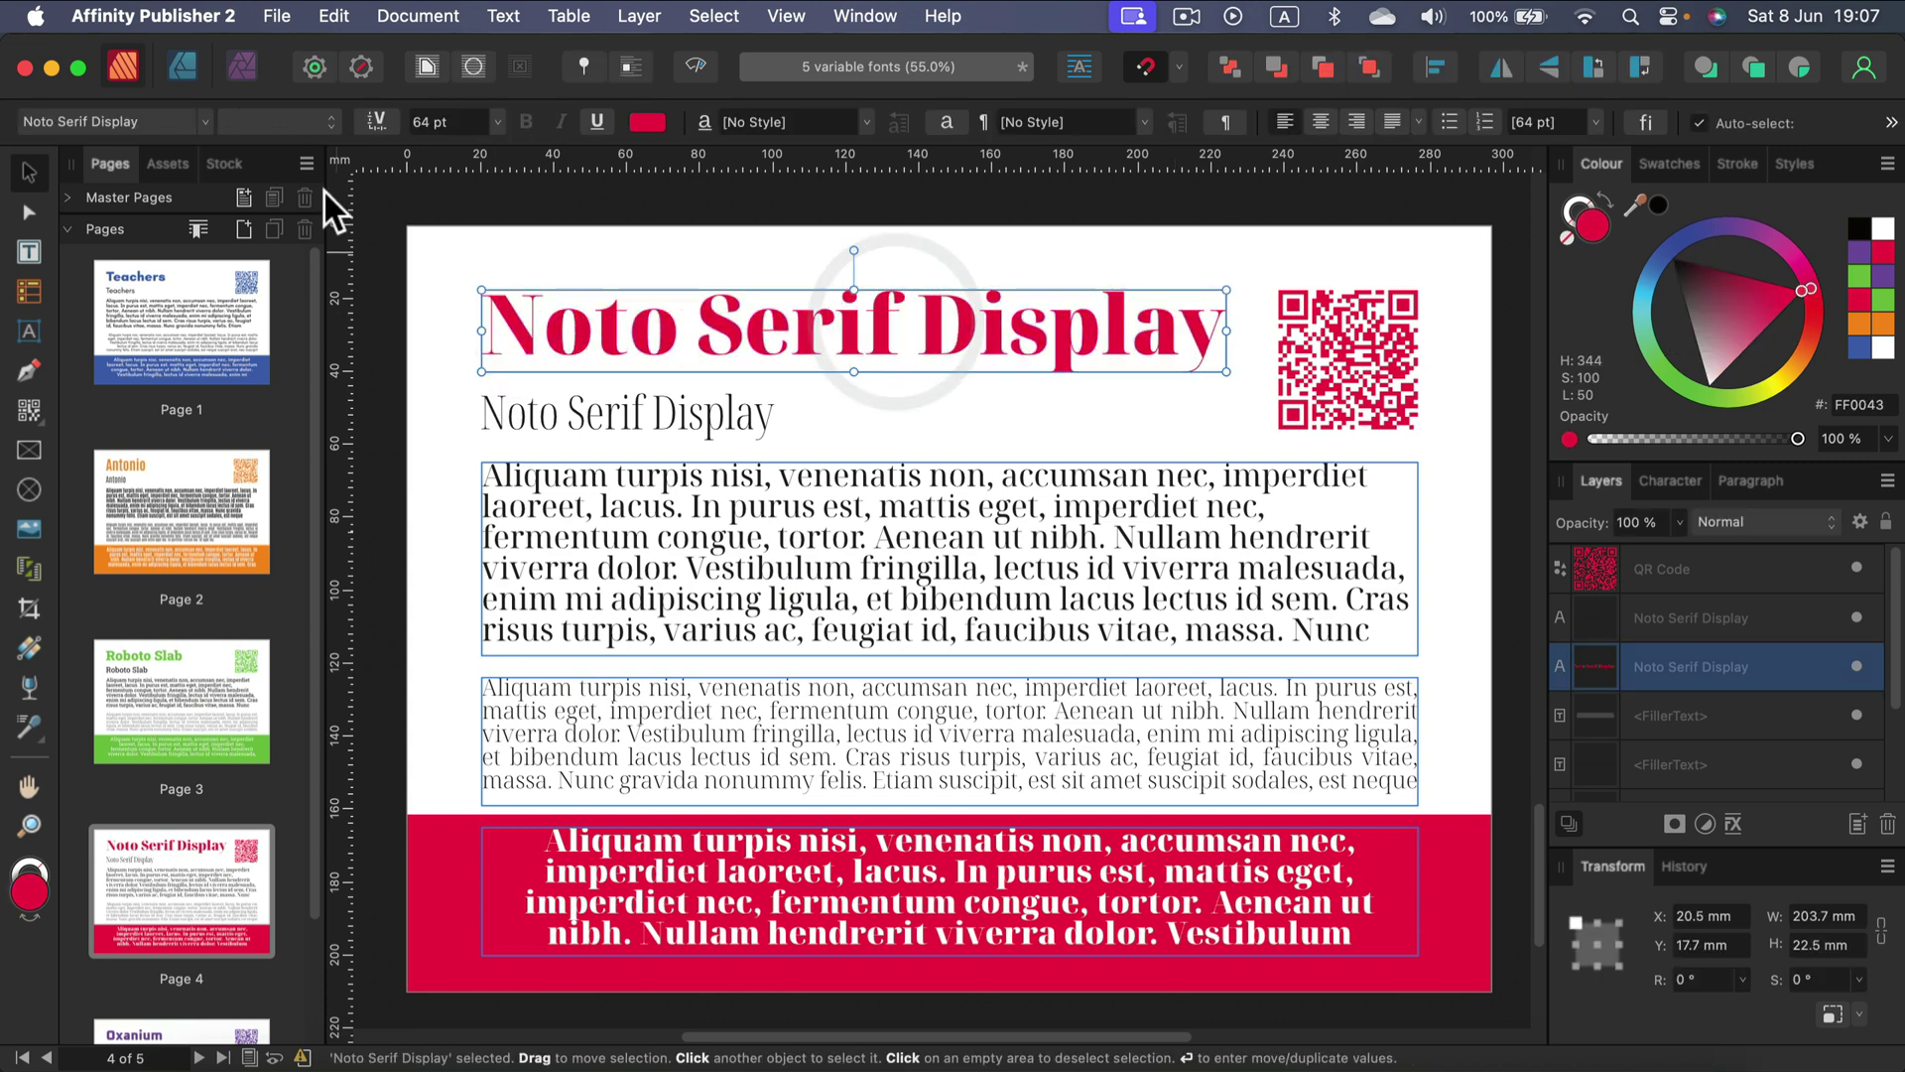
left_click(382, 120)
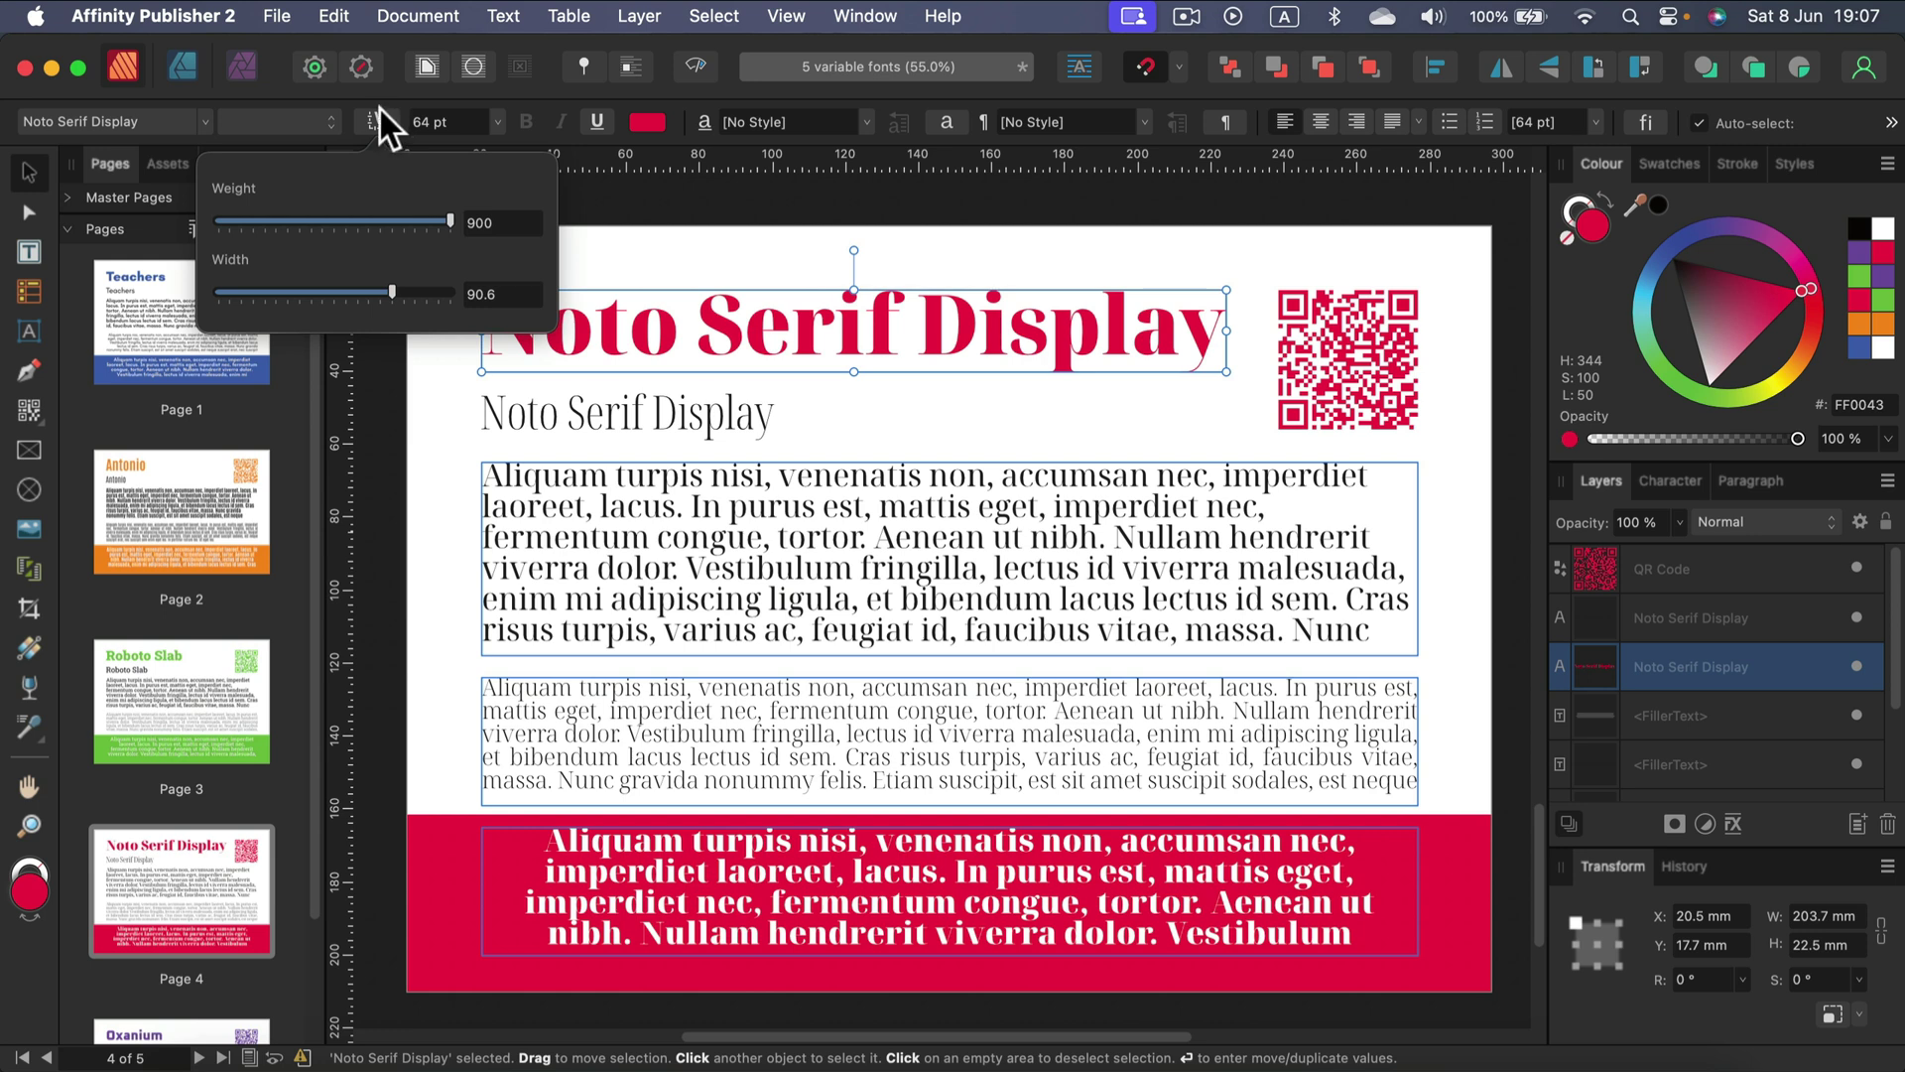
left_click_drag(450, 224, 544, 231)
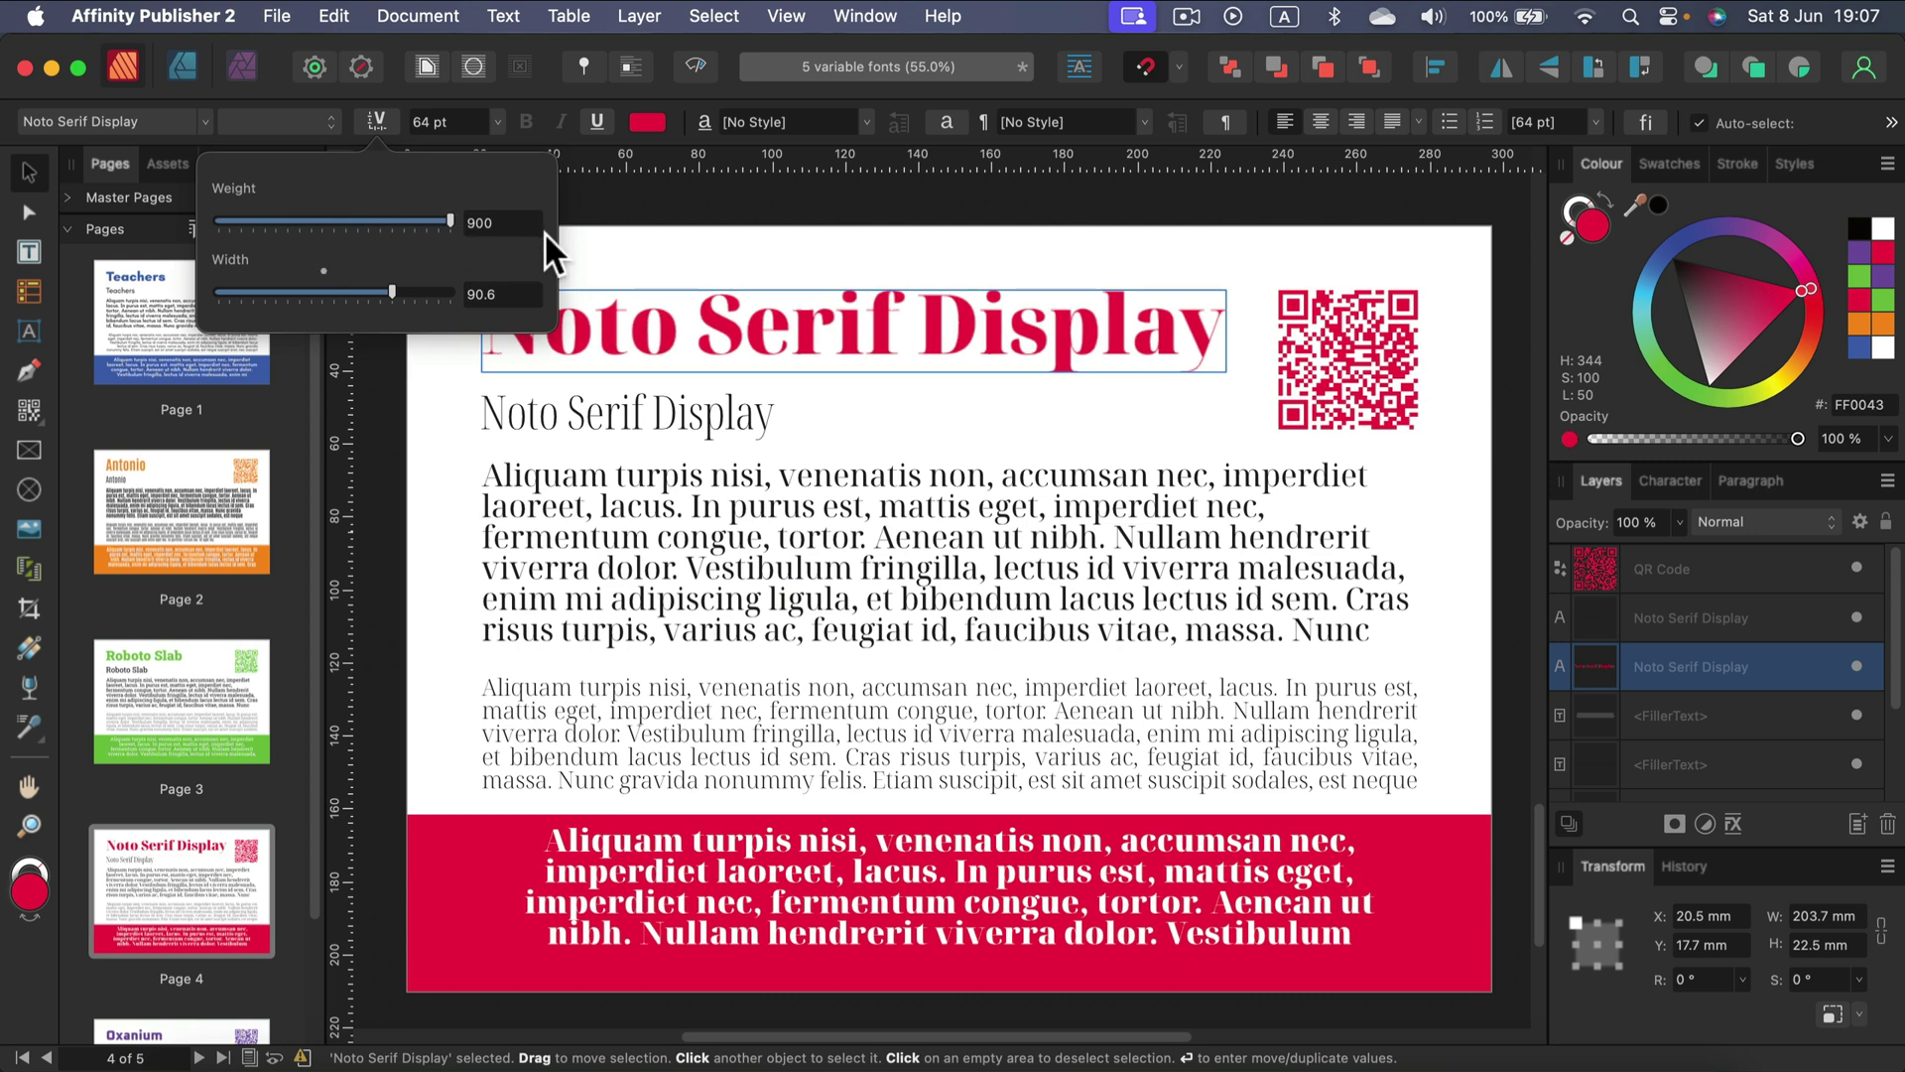
mouse_move(395, 290)
left_mouse_down()
mouse_move(234, 295)
mouse_move(467, 300)
mouse_move(188, 313)
mouse_move(482, 302)
mouse_move(205, 294)
mouse_move(510, 298)
mouse_move(162, 294)
mouse_move(431, 296)
left_mouse_up()
left_click(632, 256)
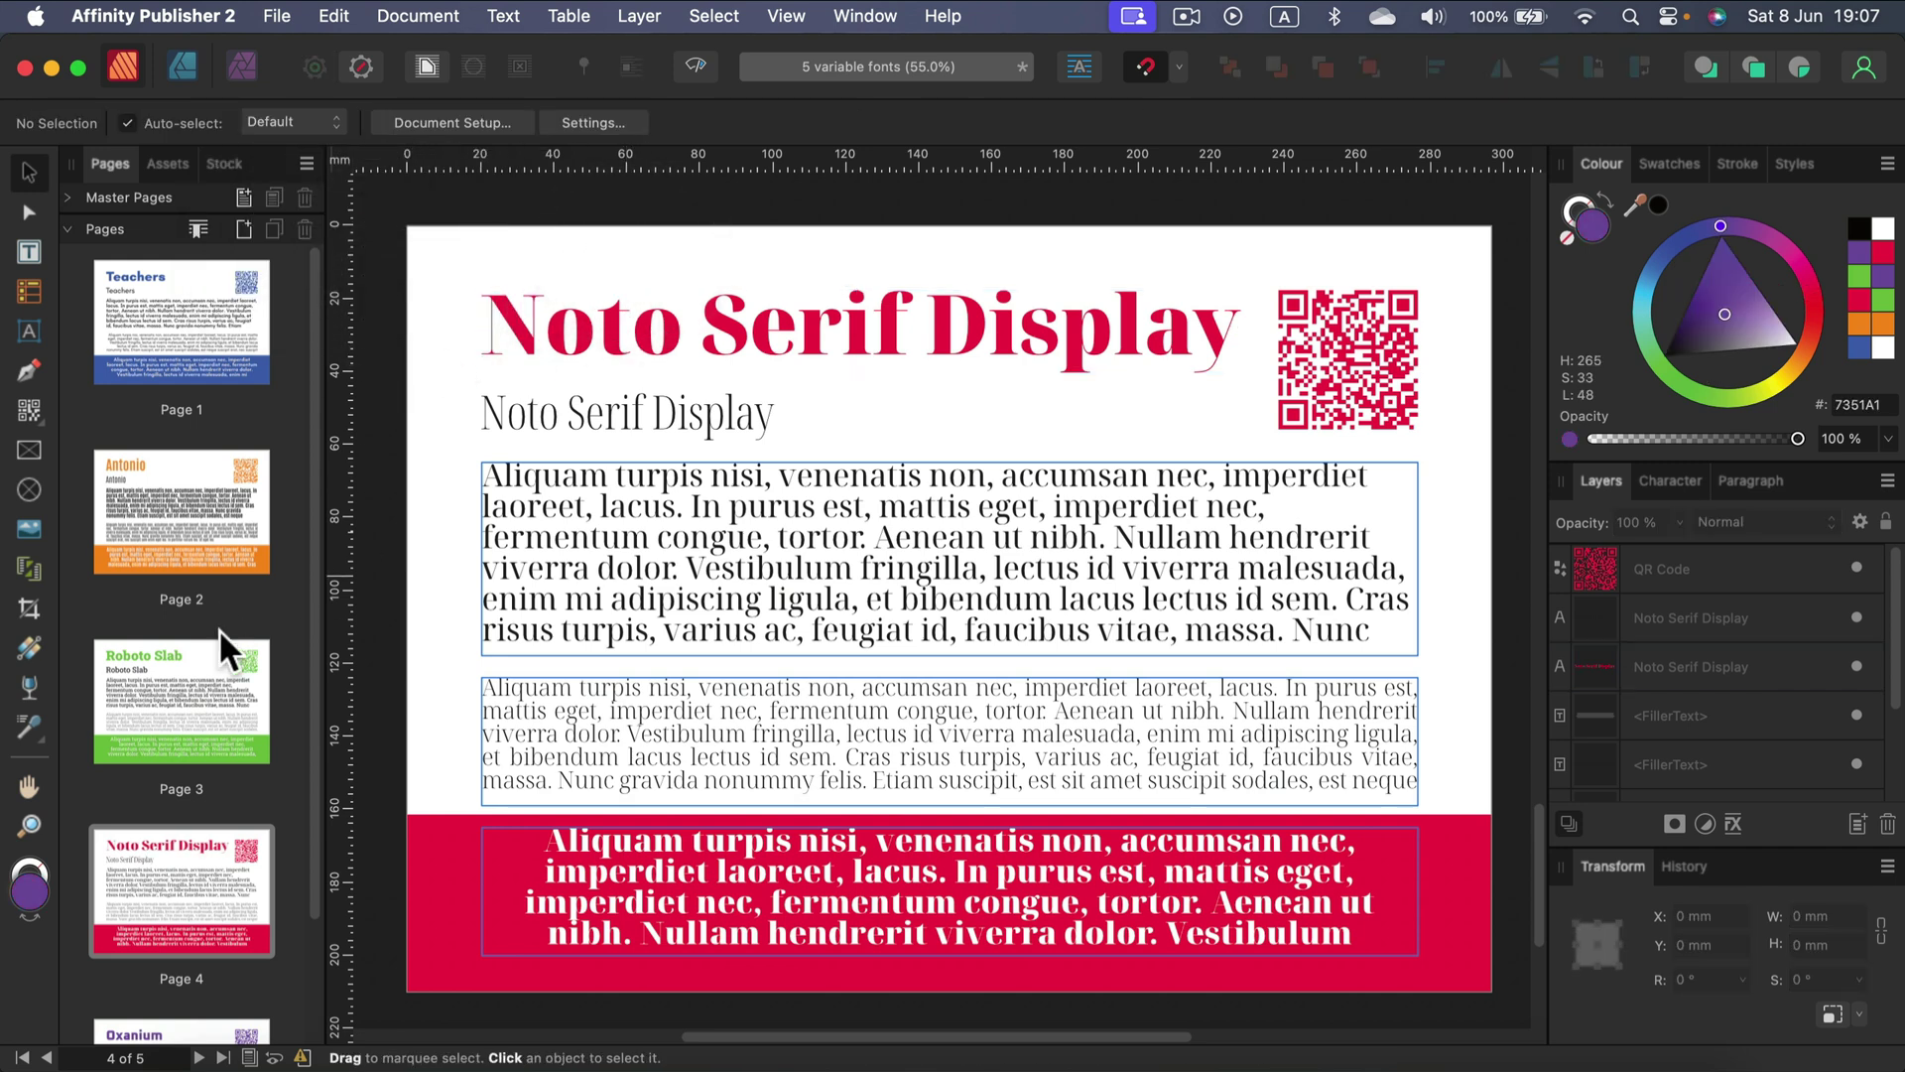
Step: On page 5, lighten the purple Oxanium heading's weight, then restore it to ExtraBold 800
scroll(219, 628, "down", 4)
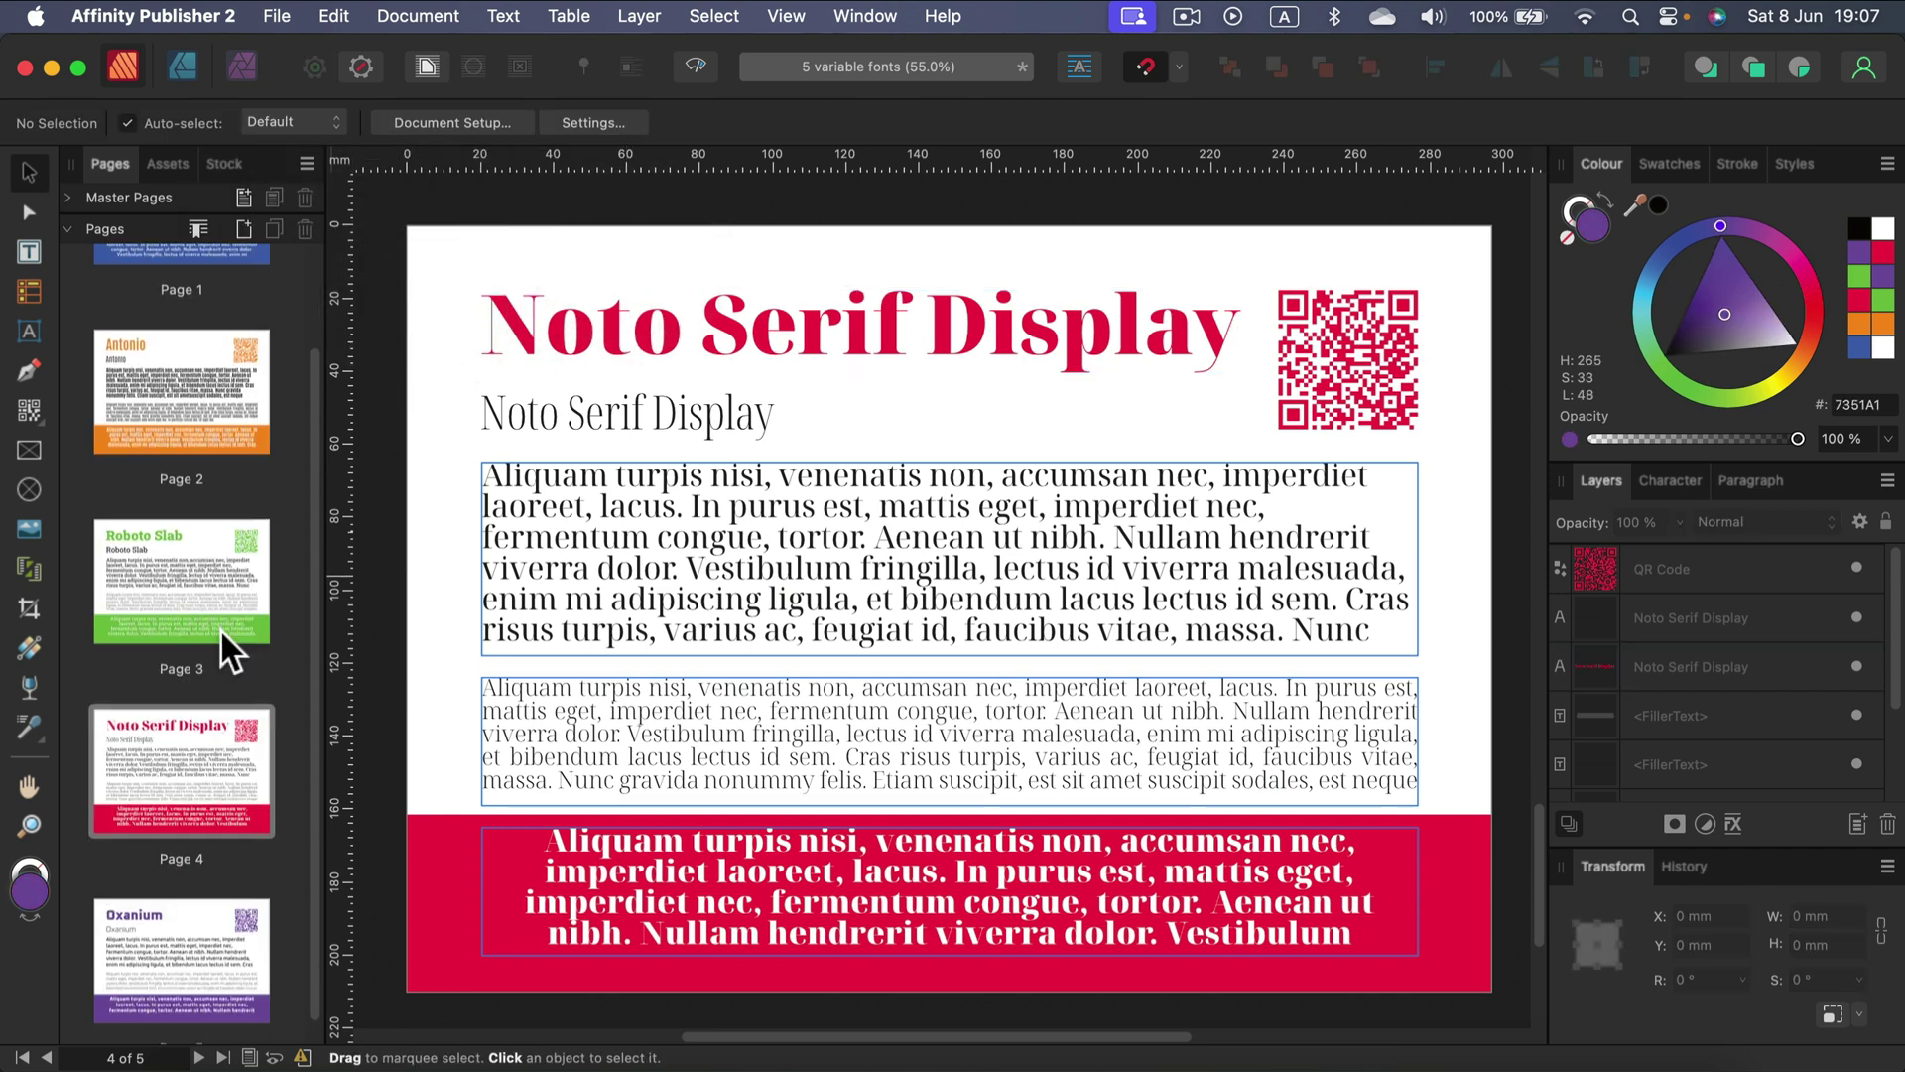
left_click(223, 911)
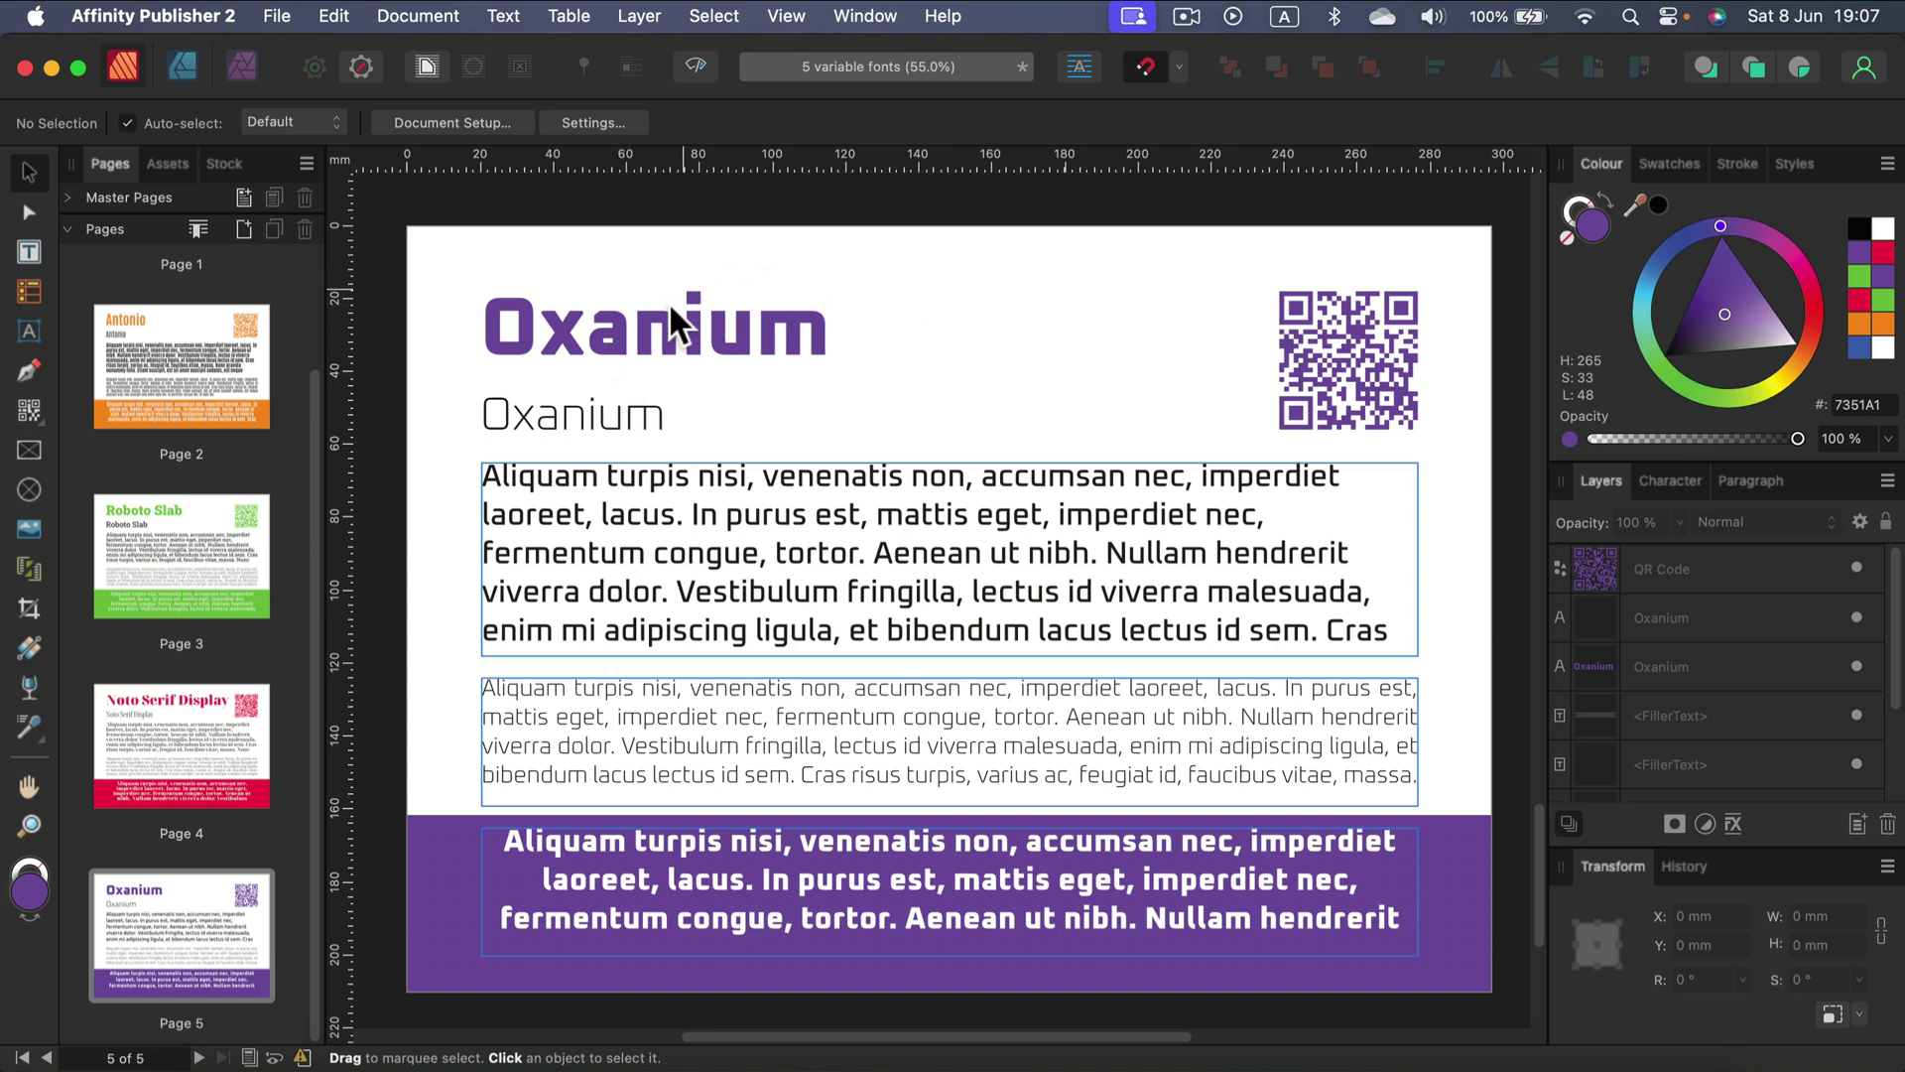
left_click(718, 311)
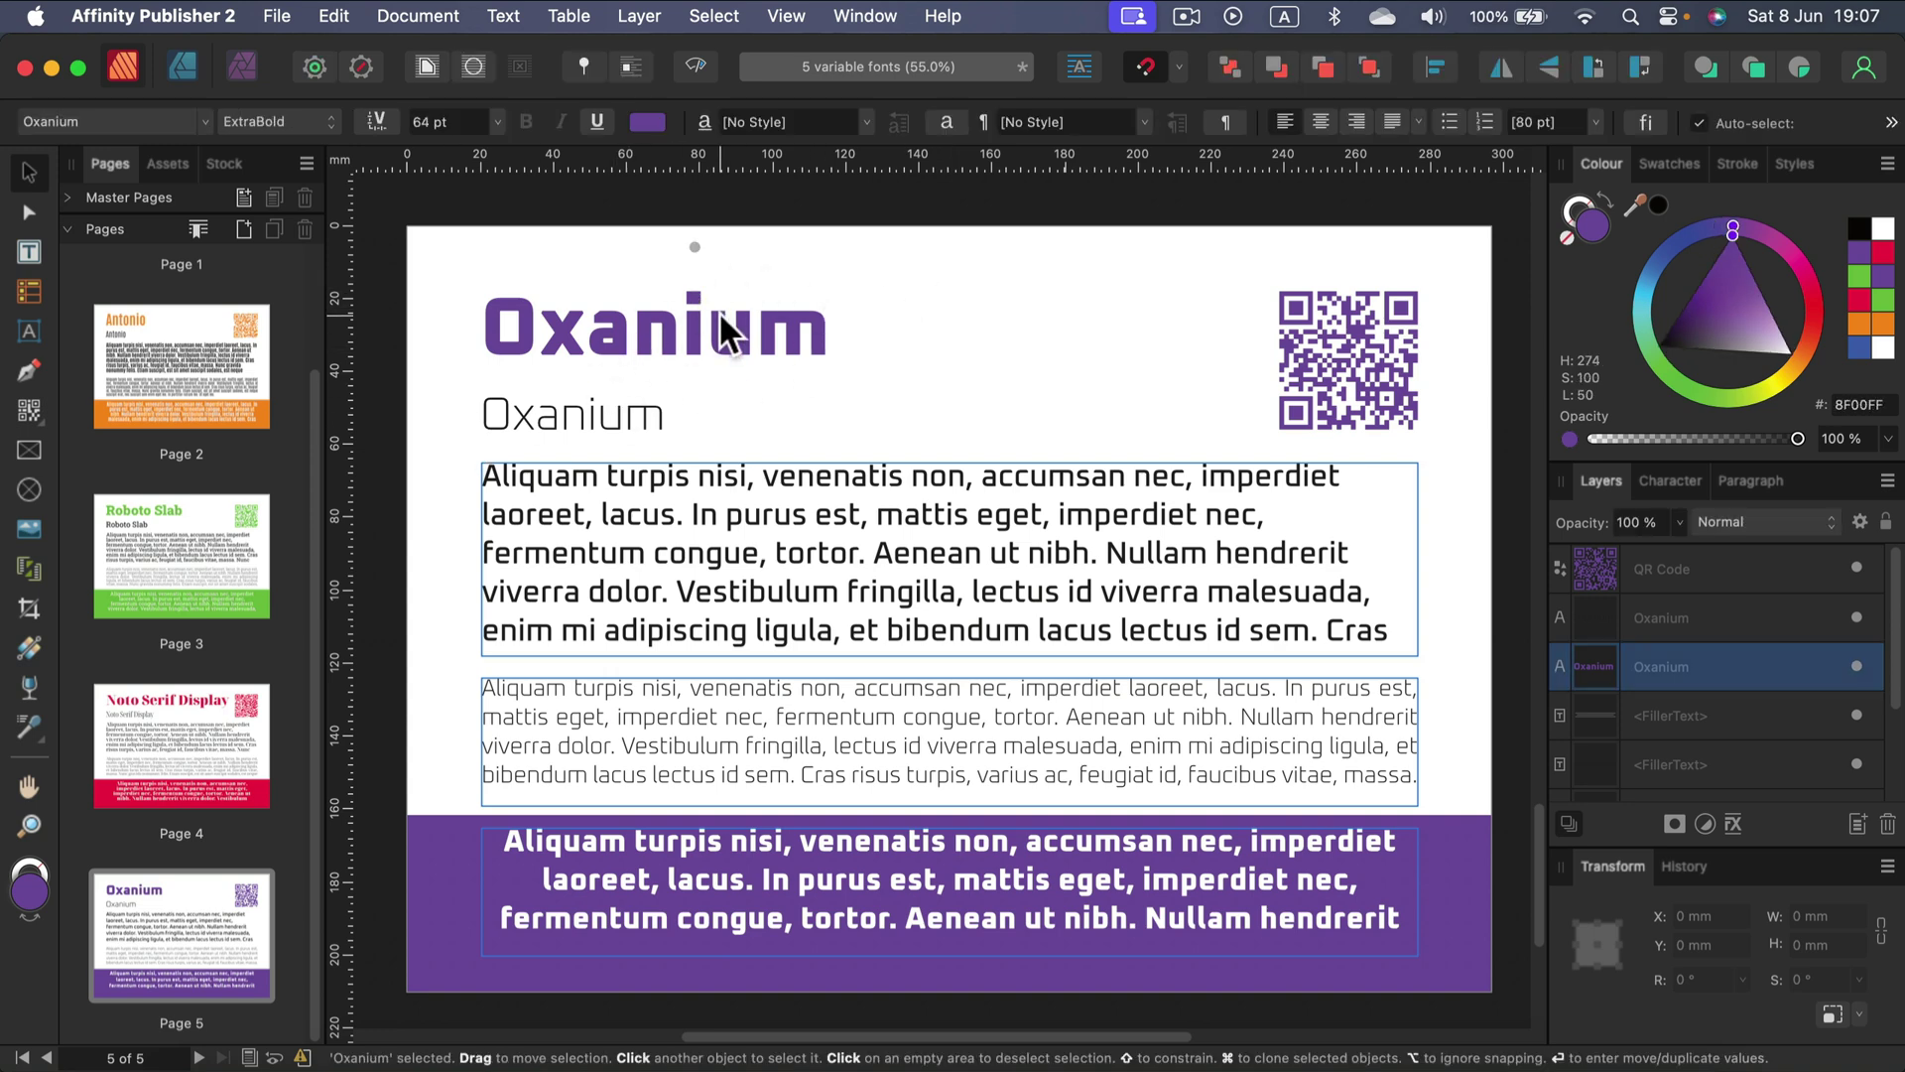
left_click(373, 119)
left_click_drag(444, 212, 78, 212)
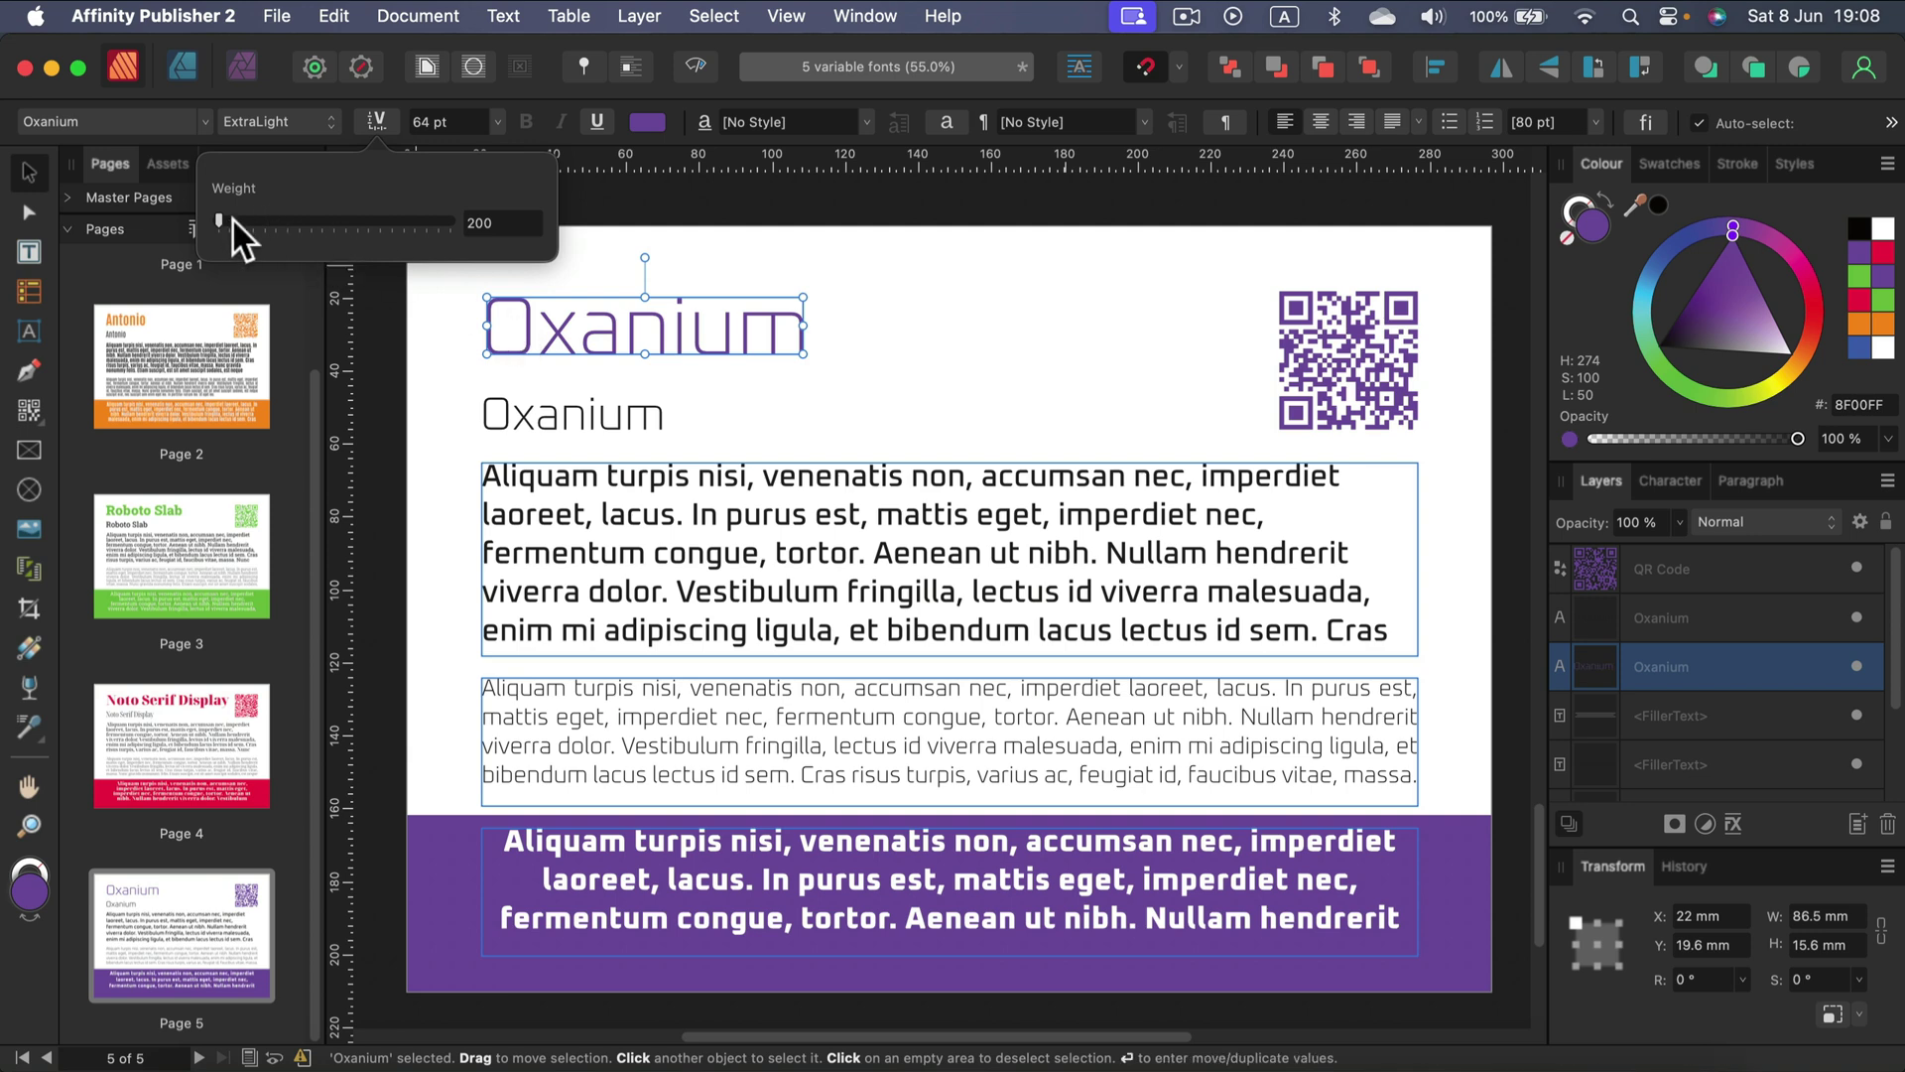
left_click_drag(234, 221, 530, 251)
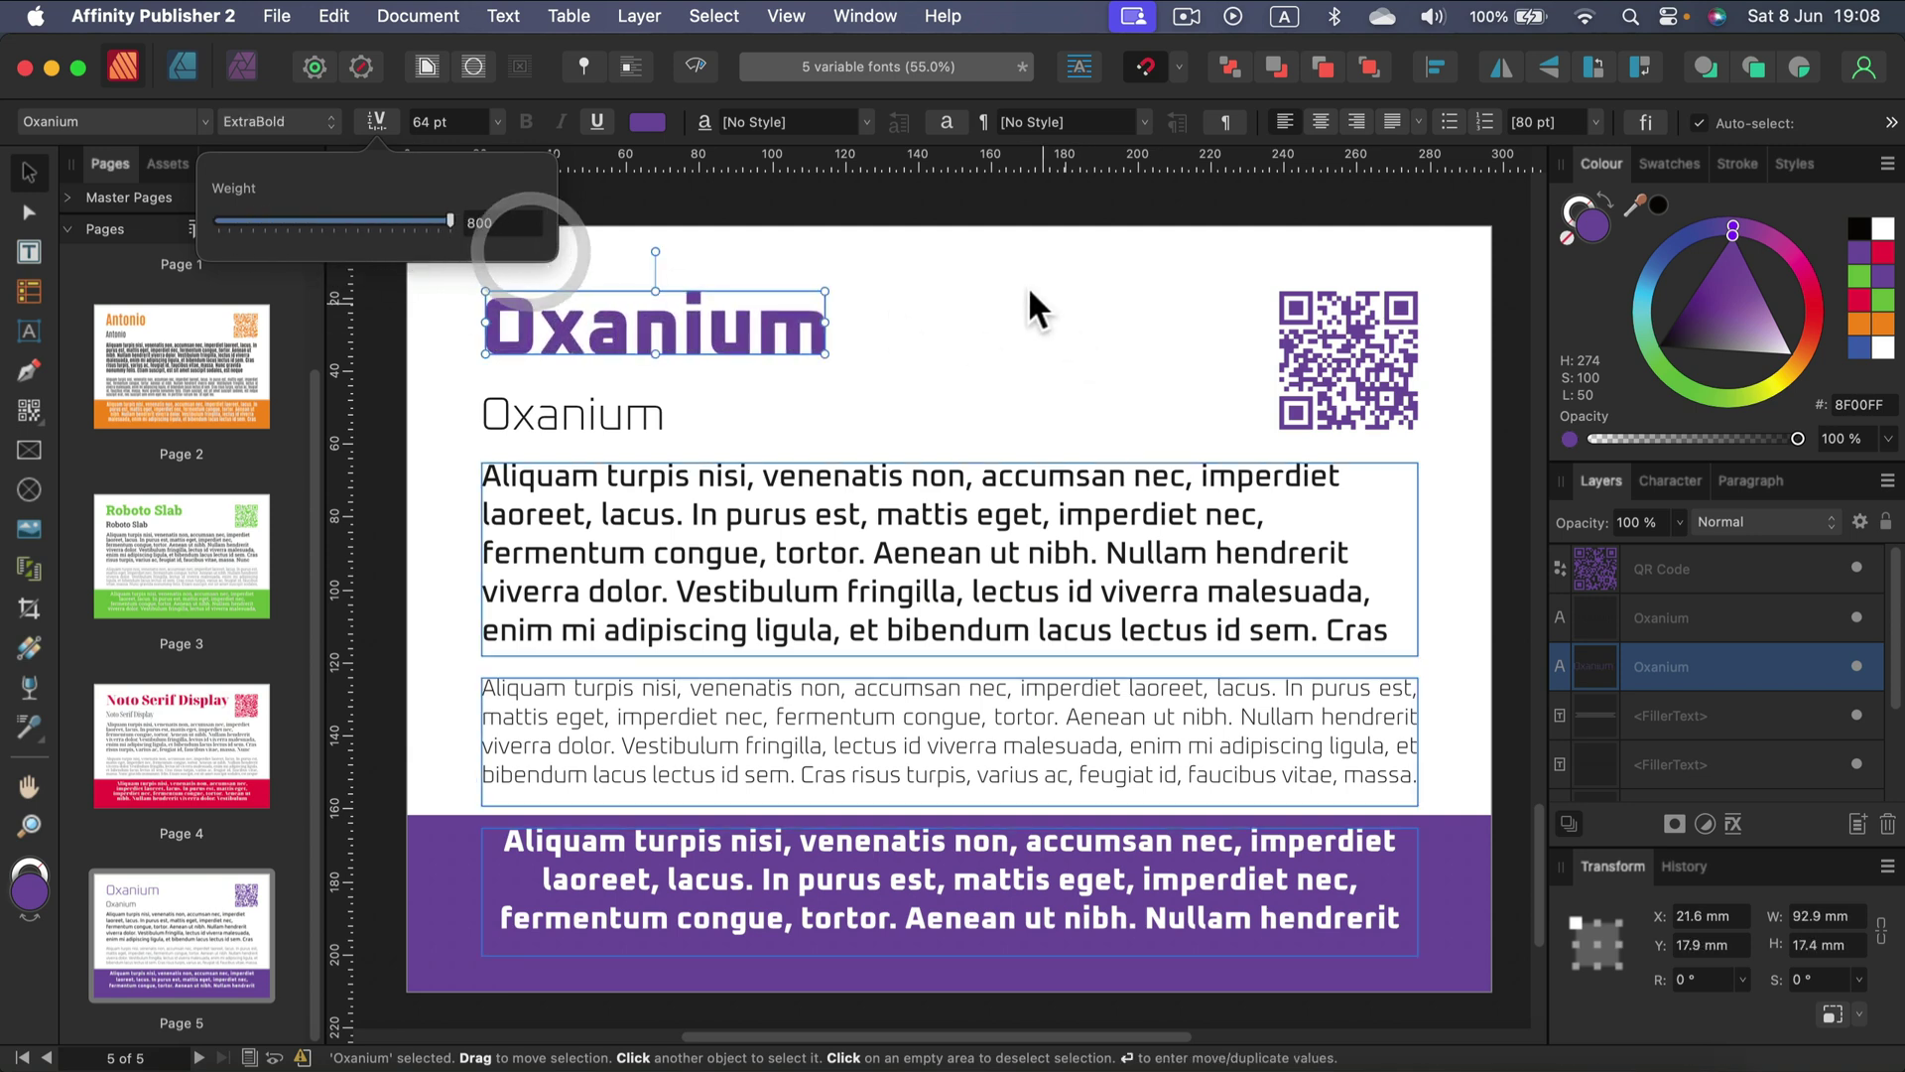
left_click(927, 288)
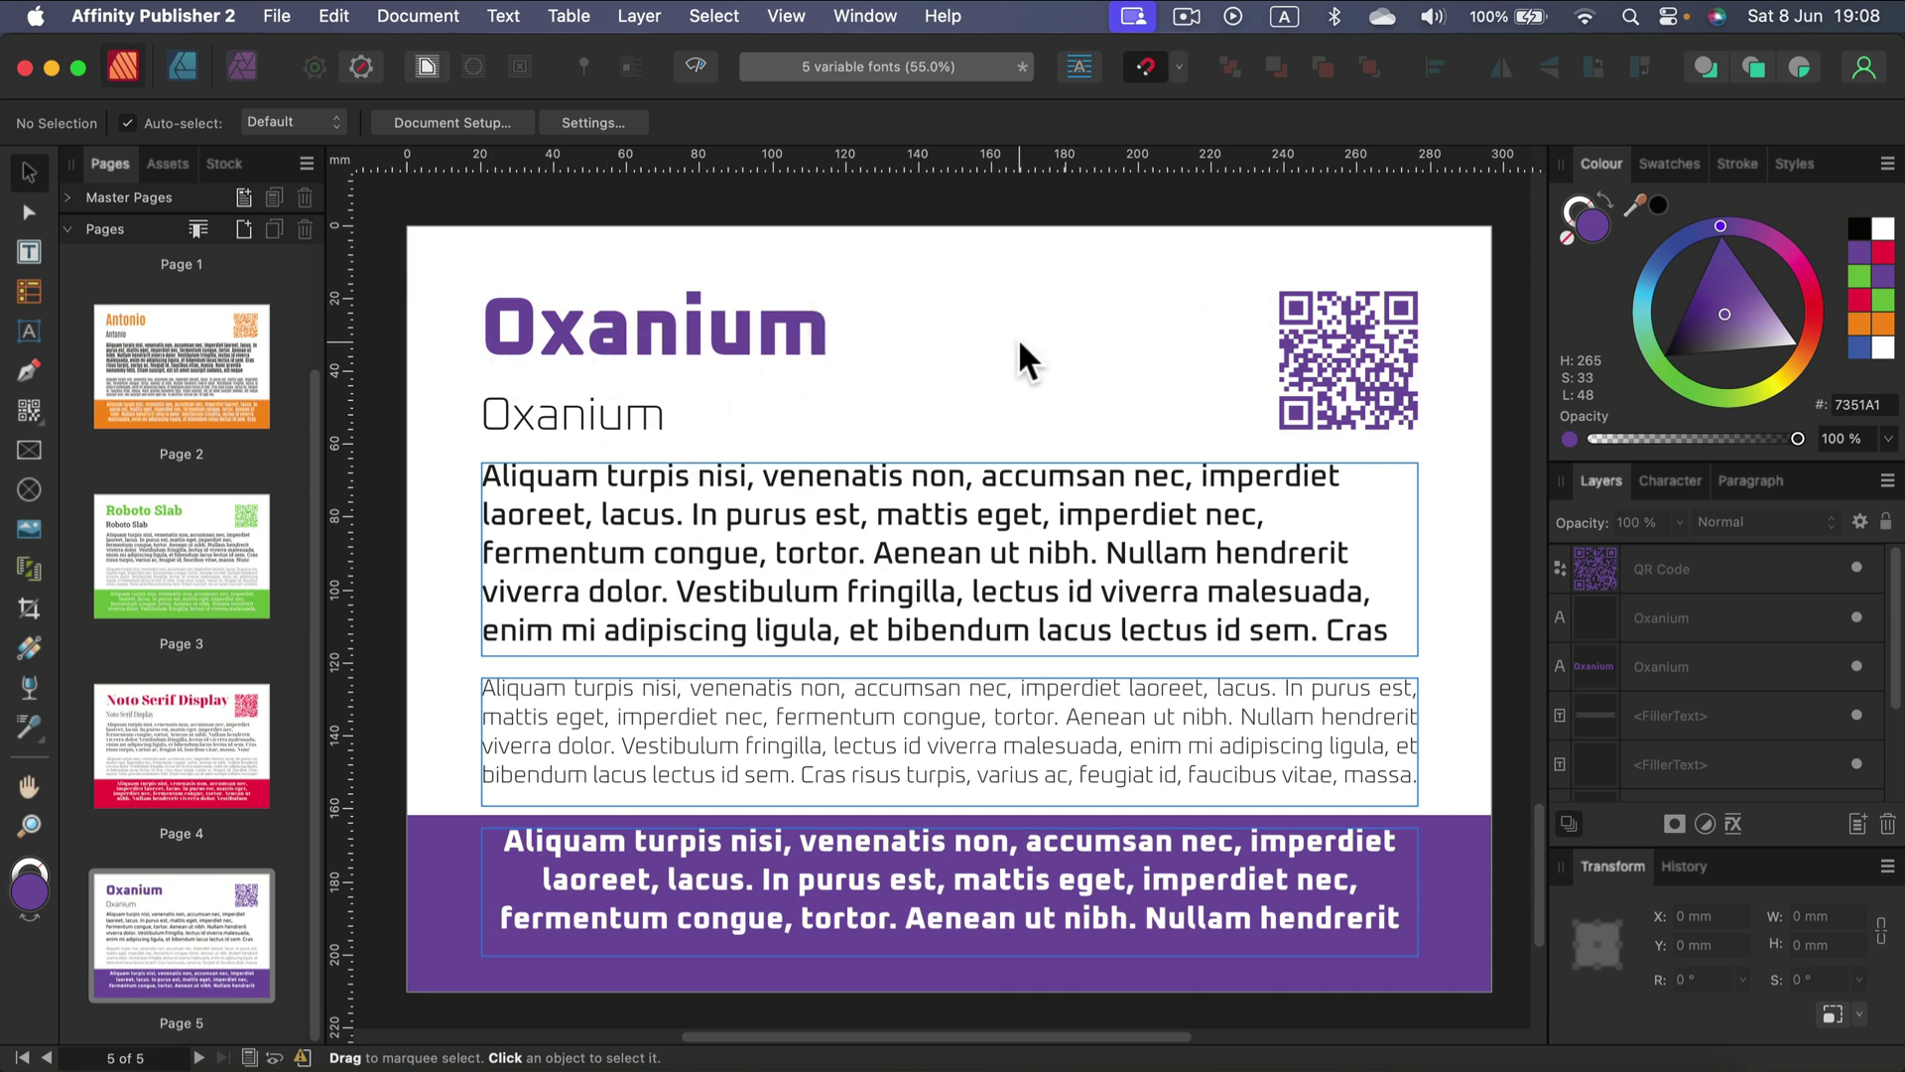
left_click(599, 511)
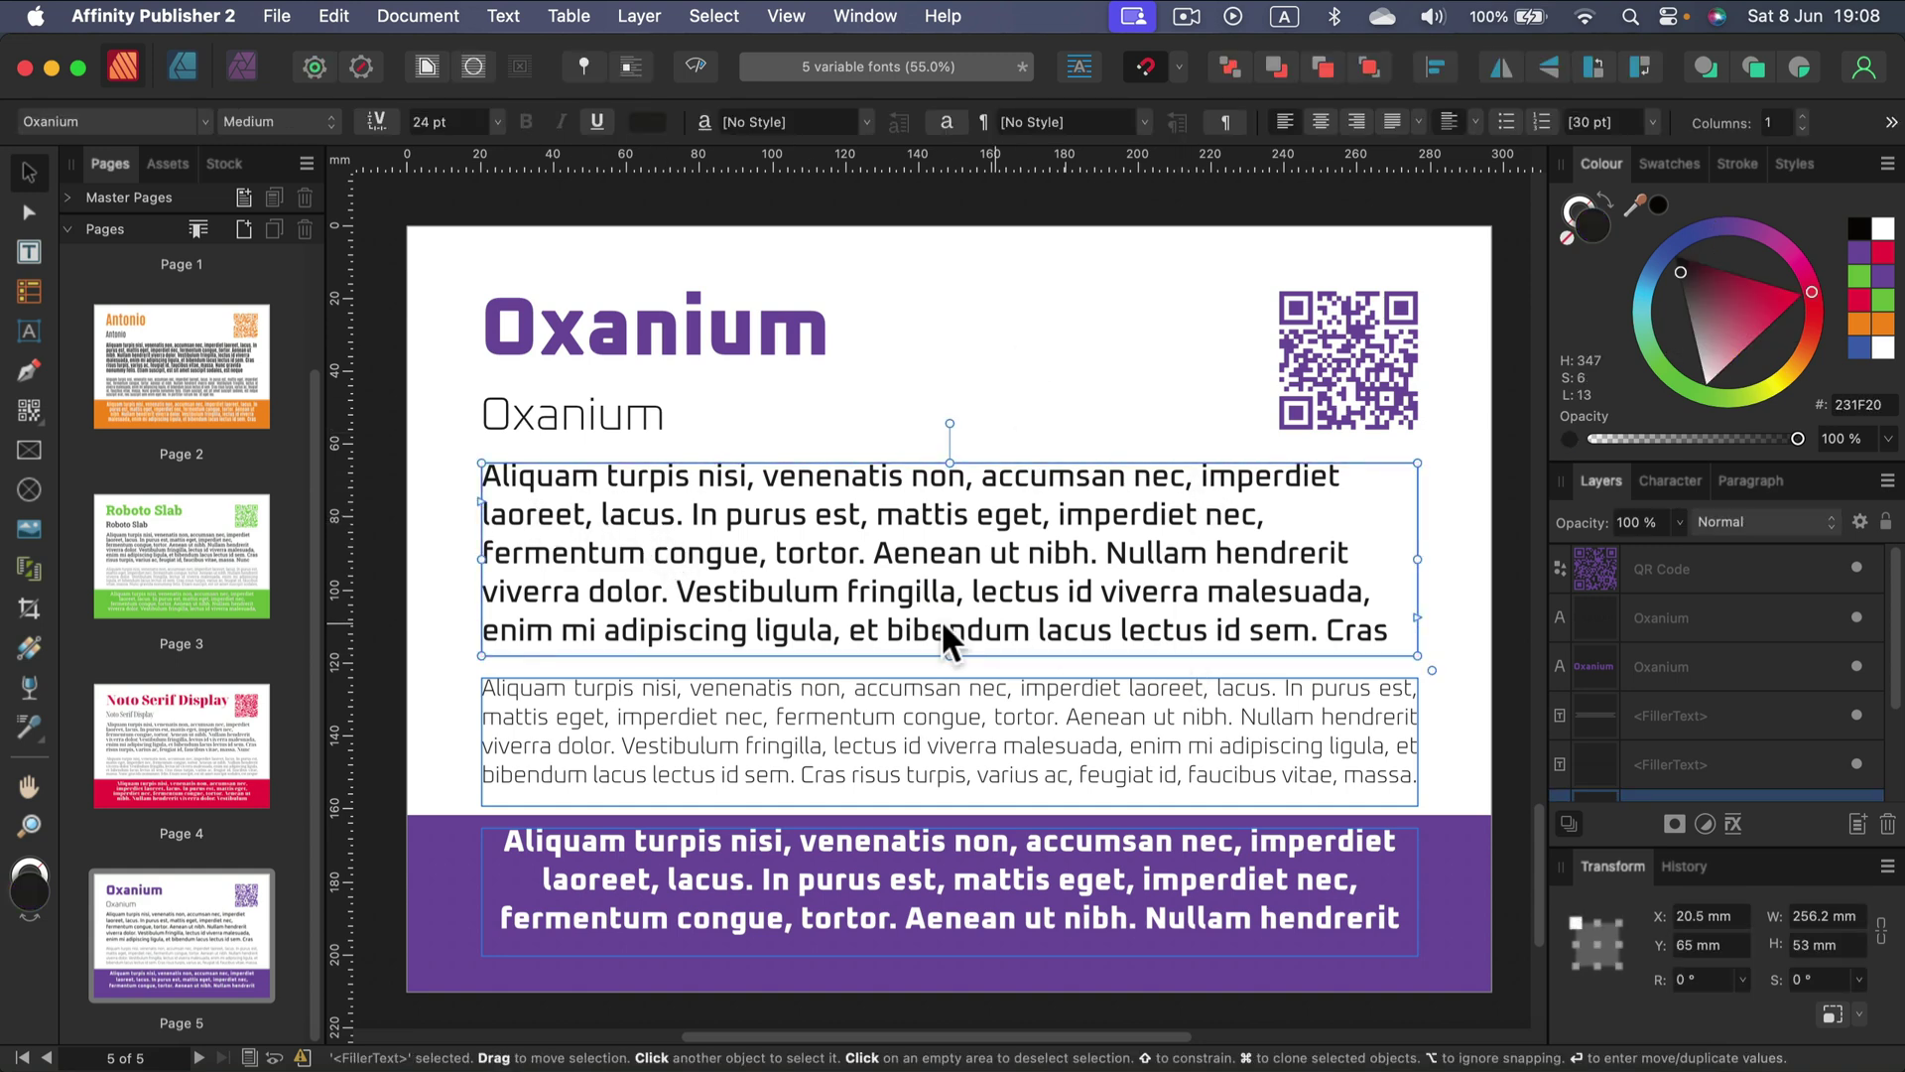
left_click(784, 721)
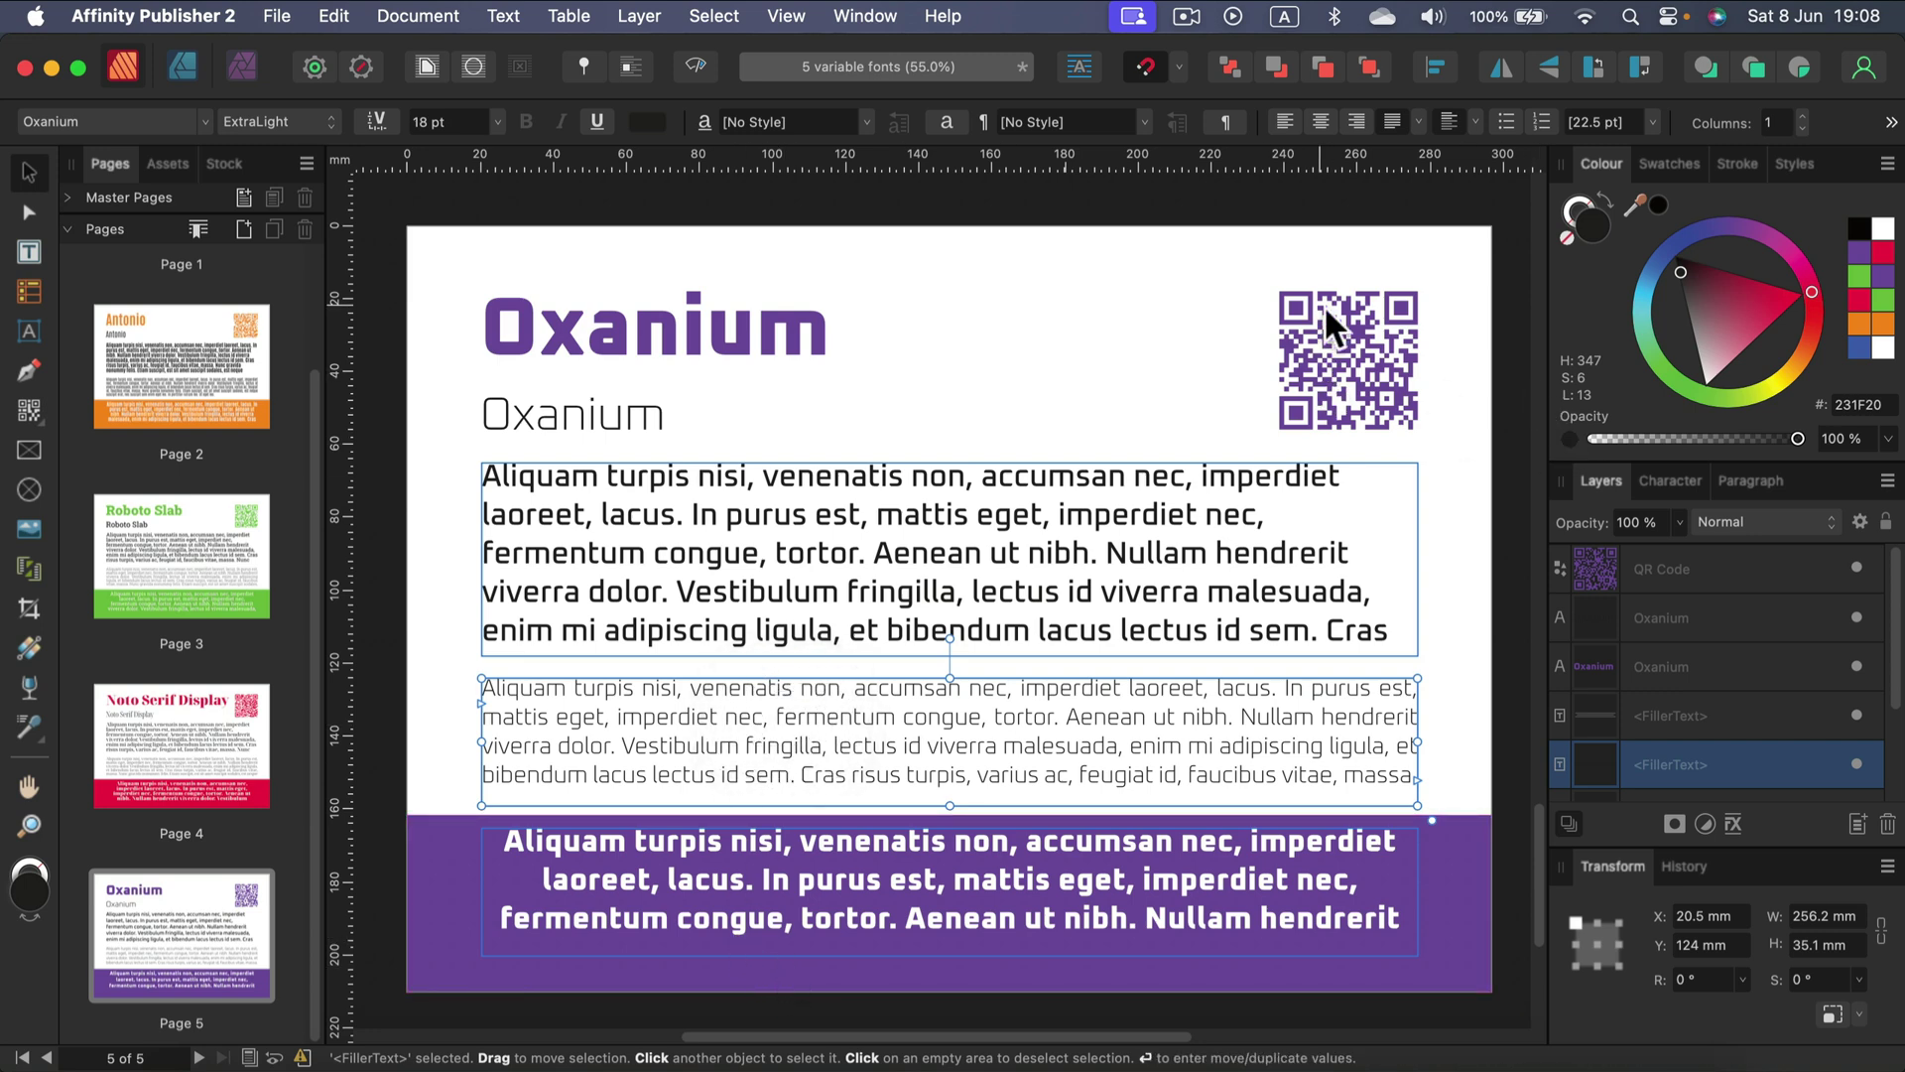
left_click(1032, 324)
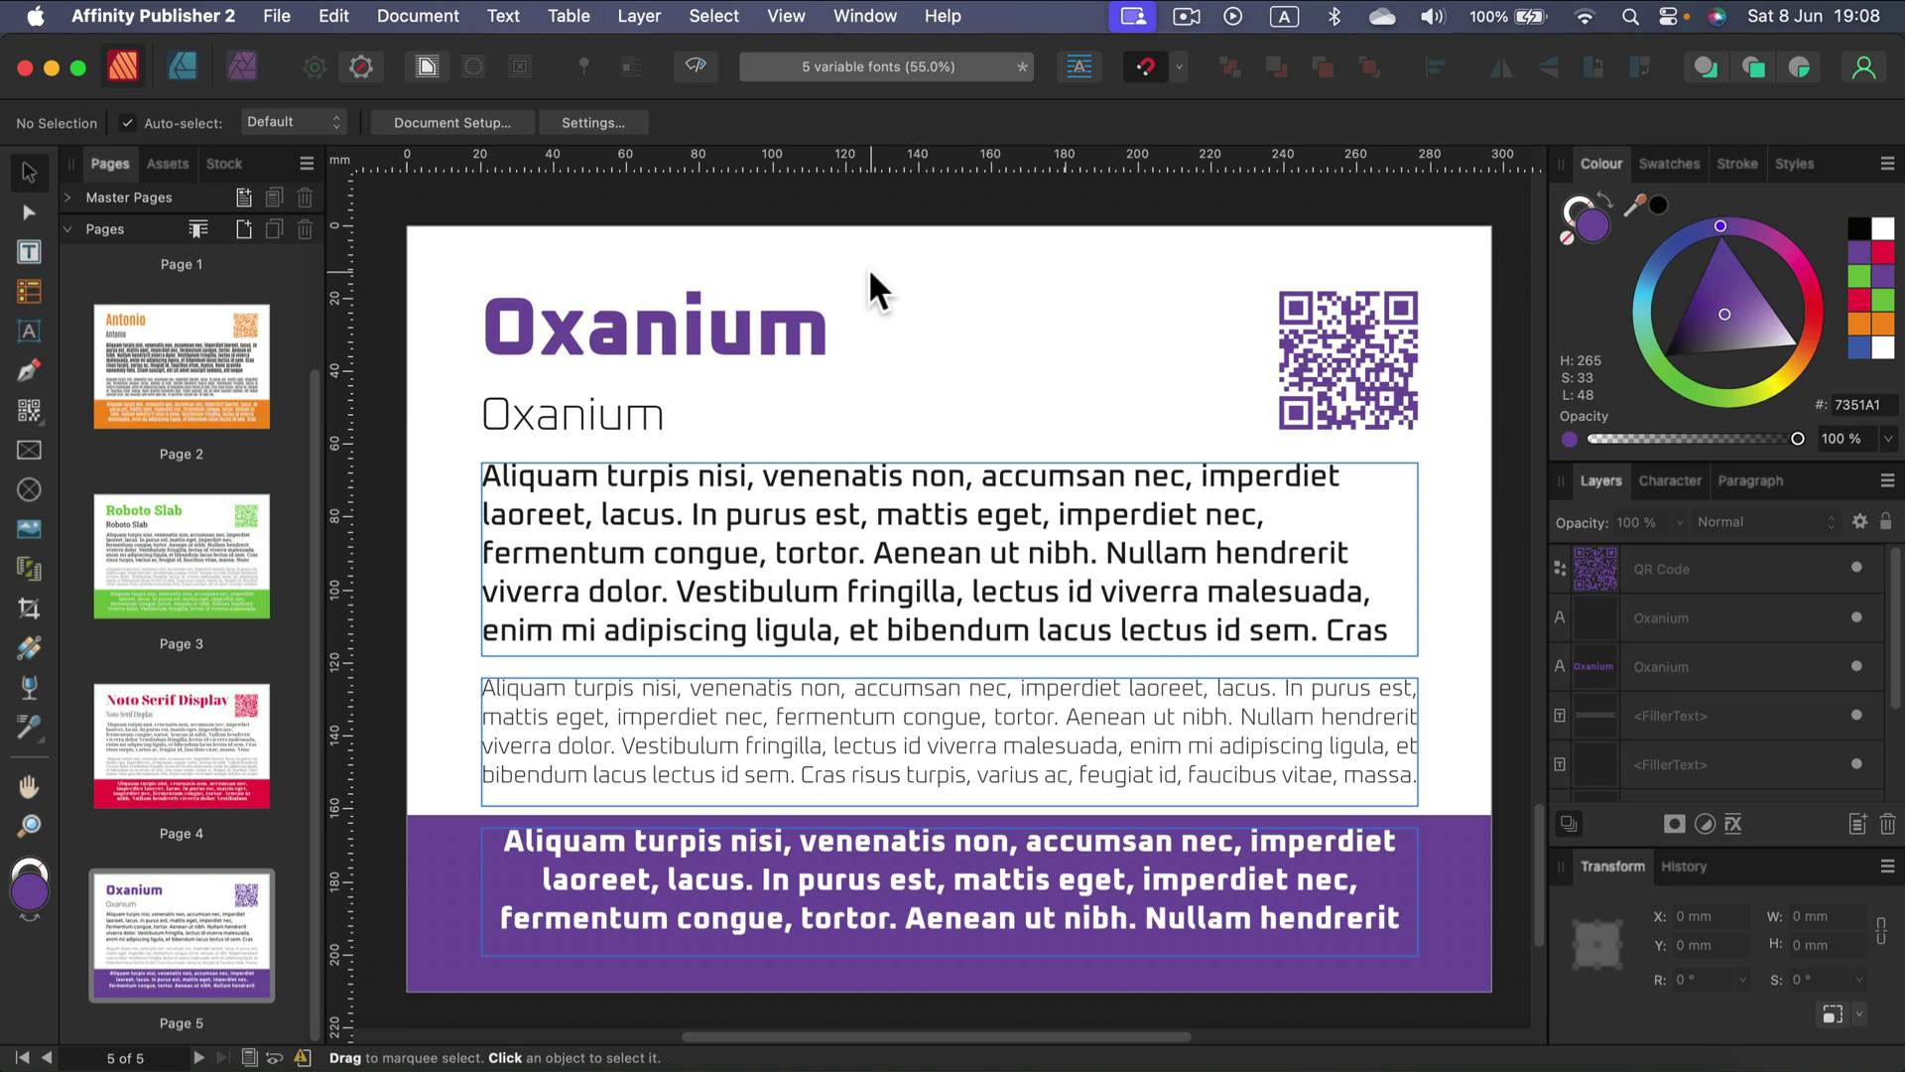
left_click(655, 318)
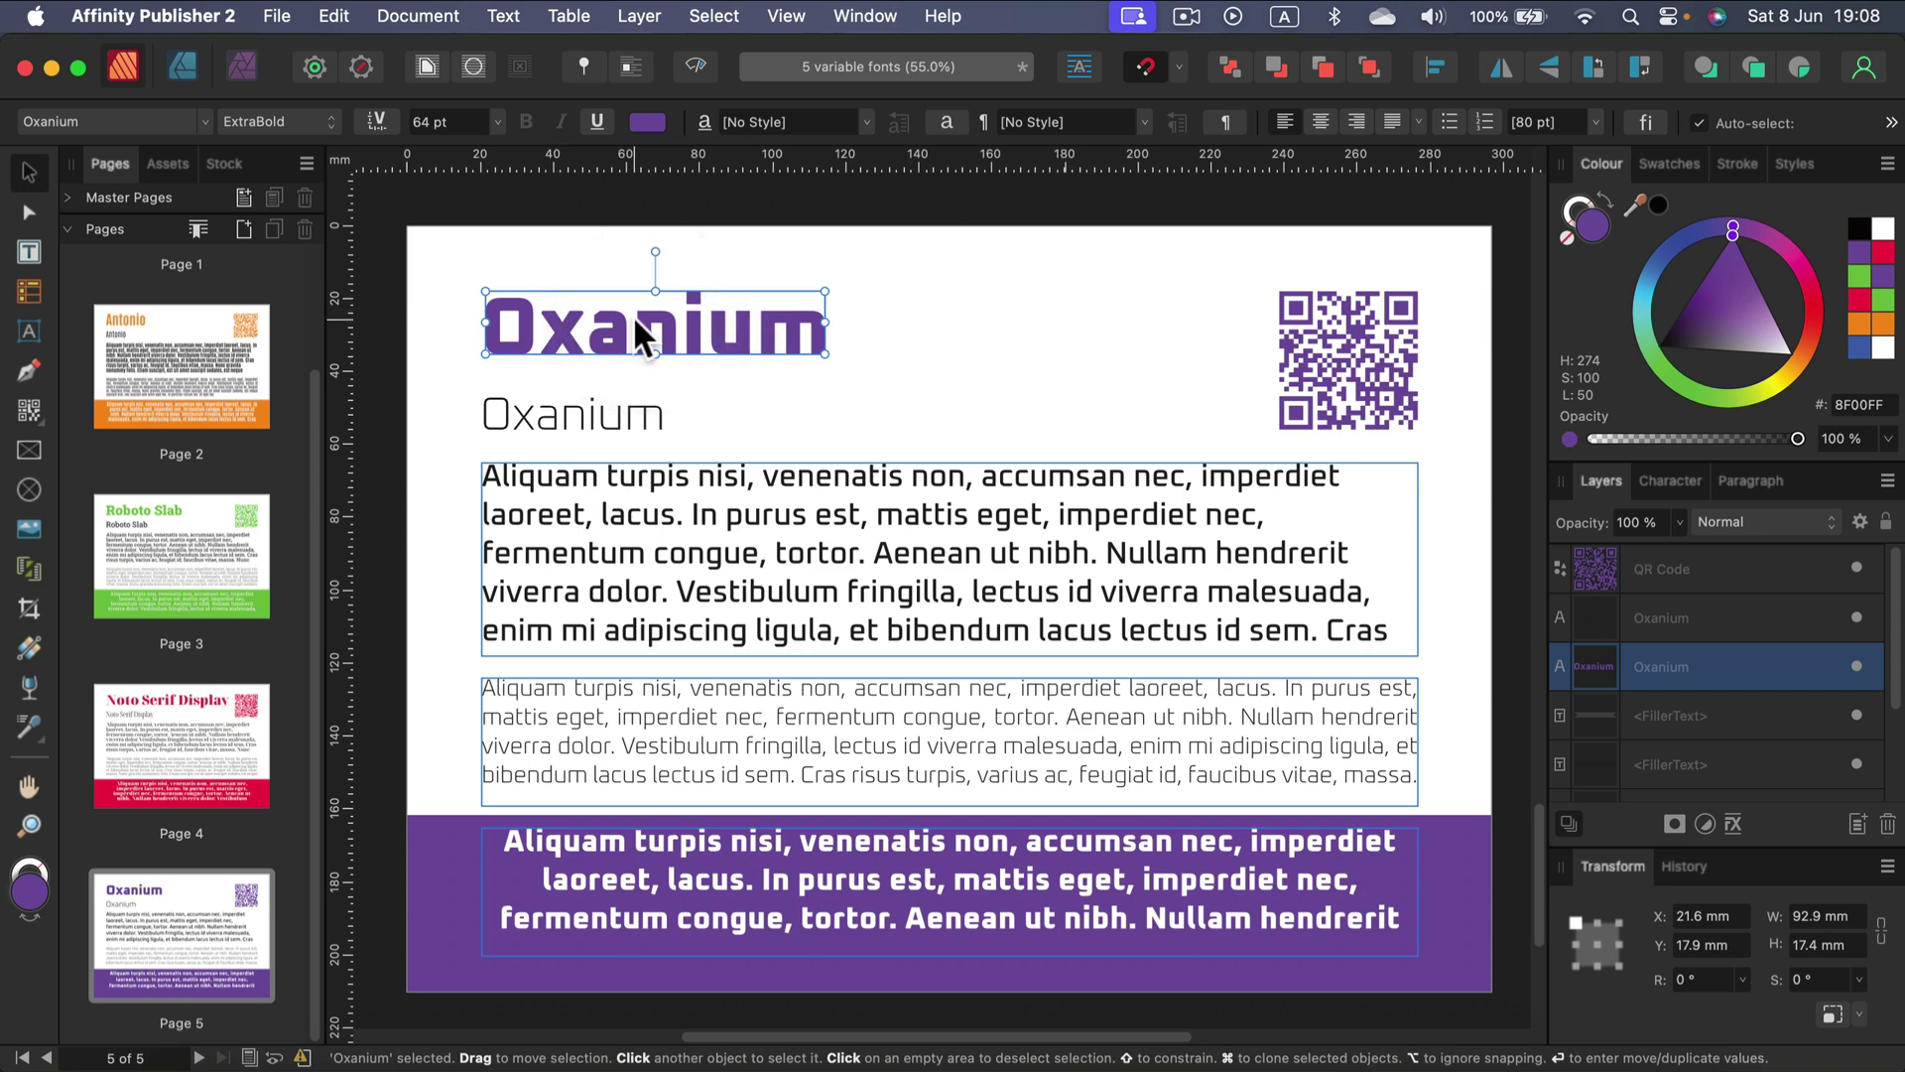
left_click(178, 123)
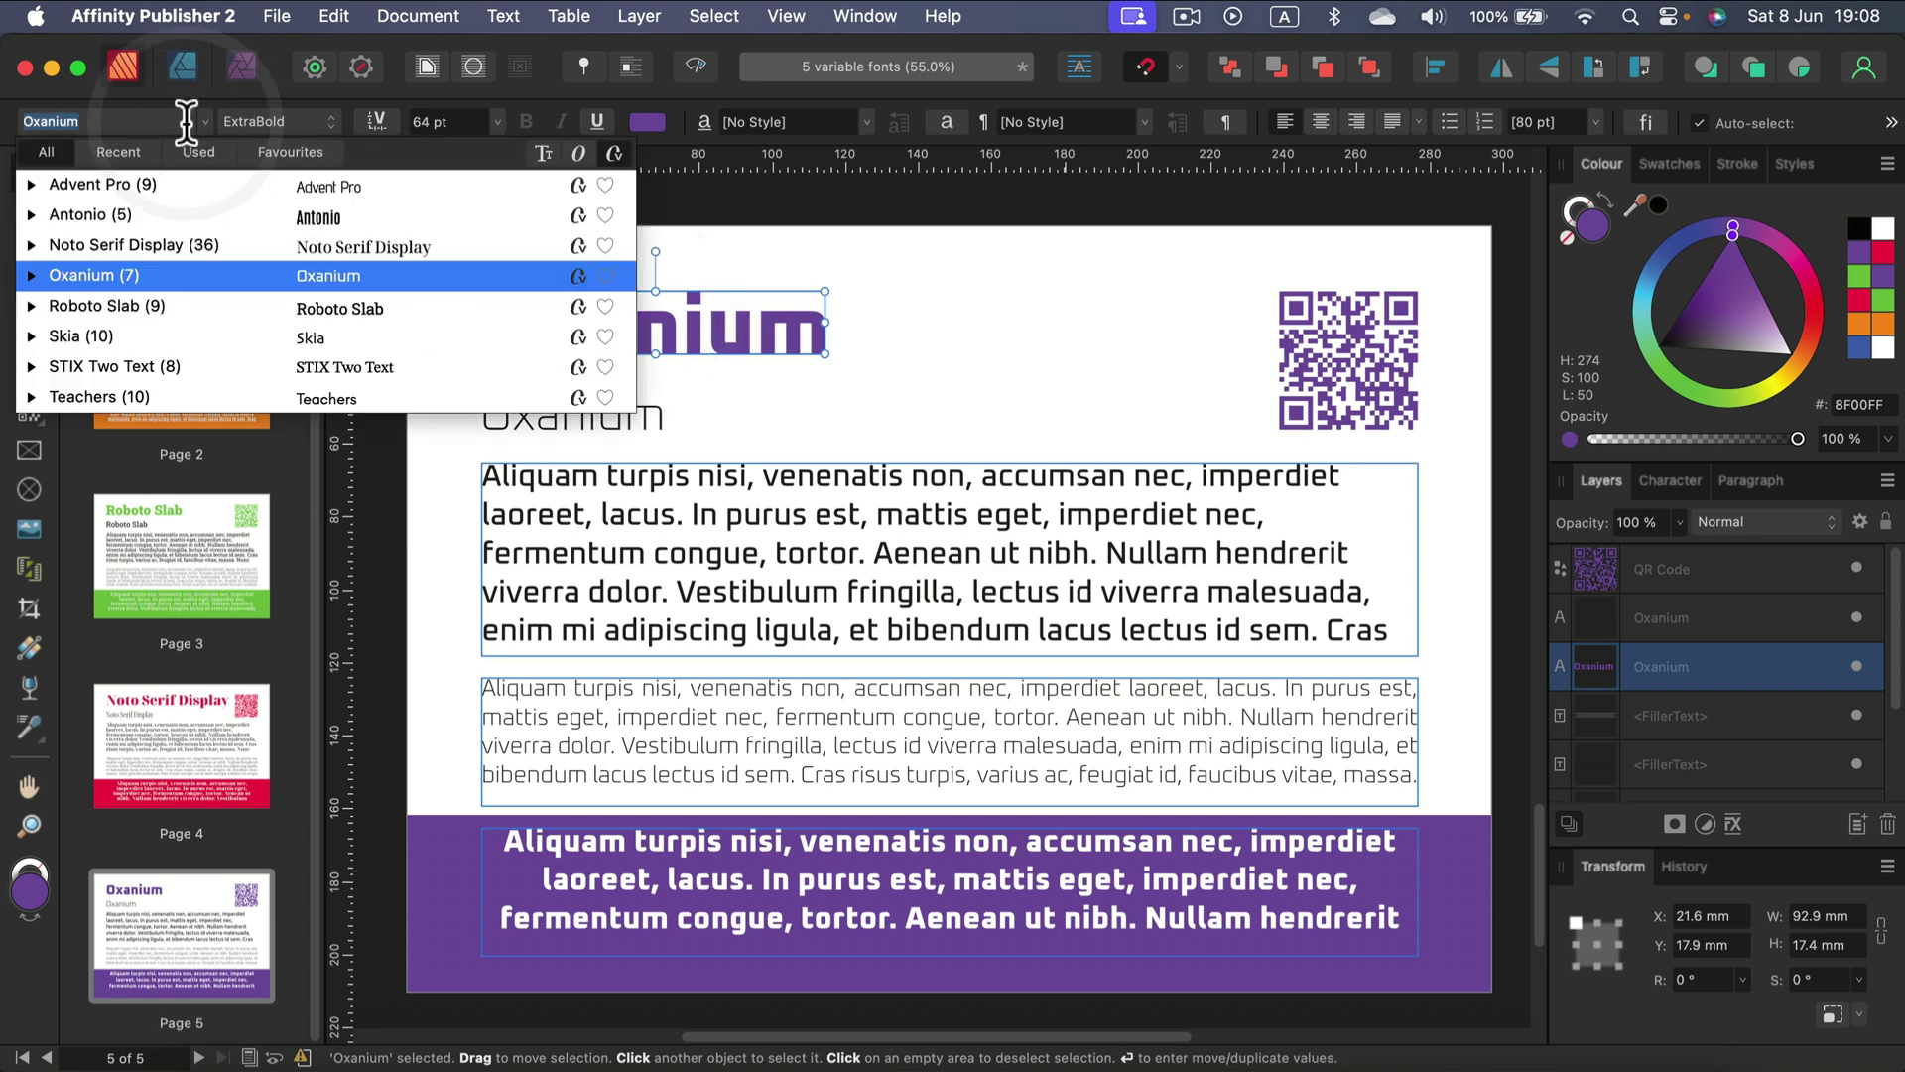
left_click(373, 113)
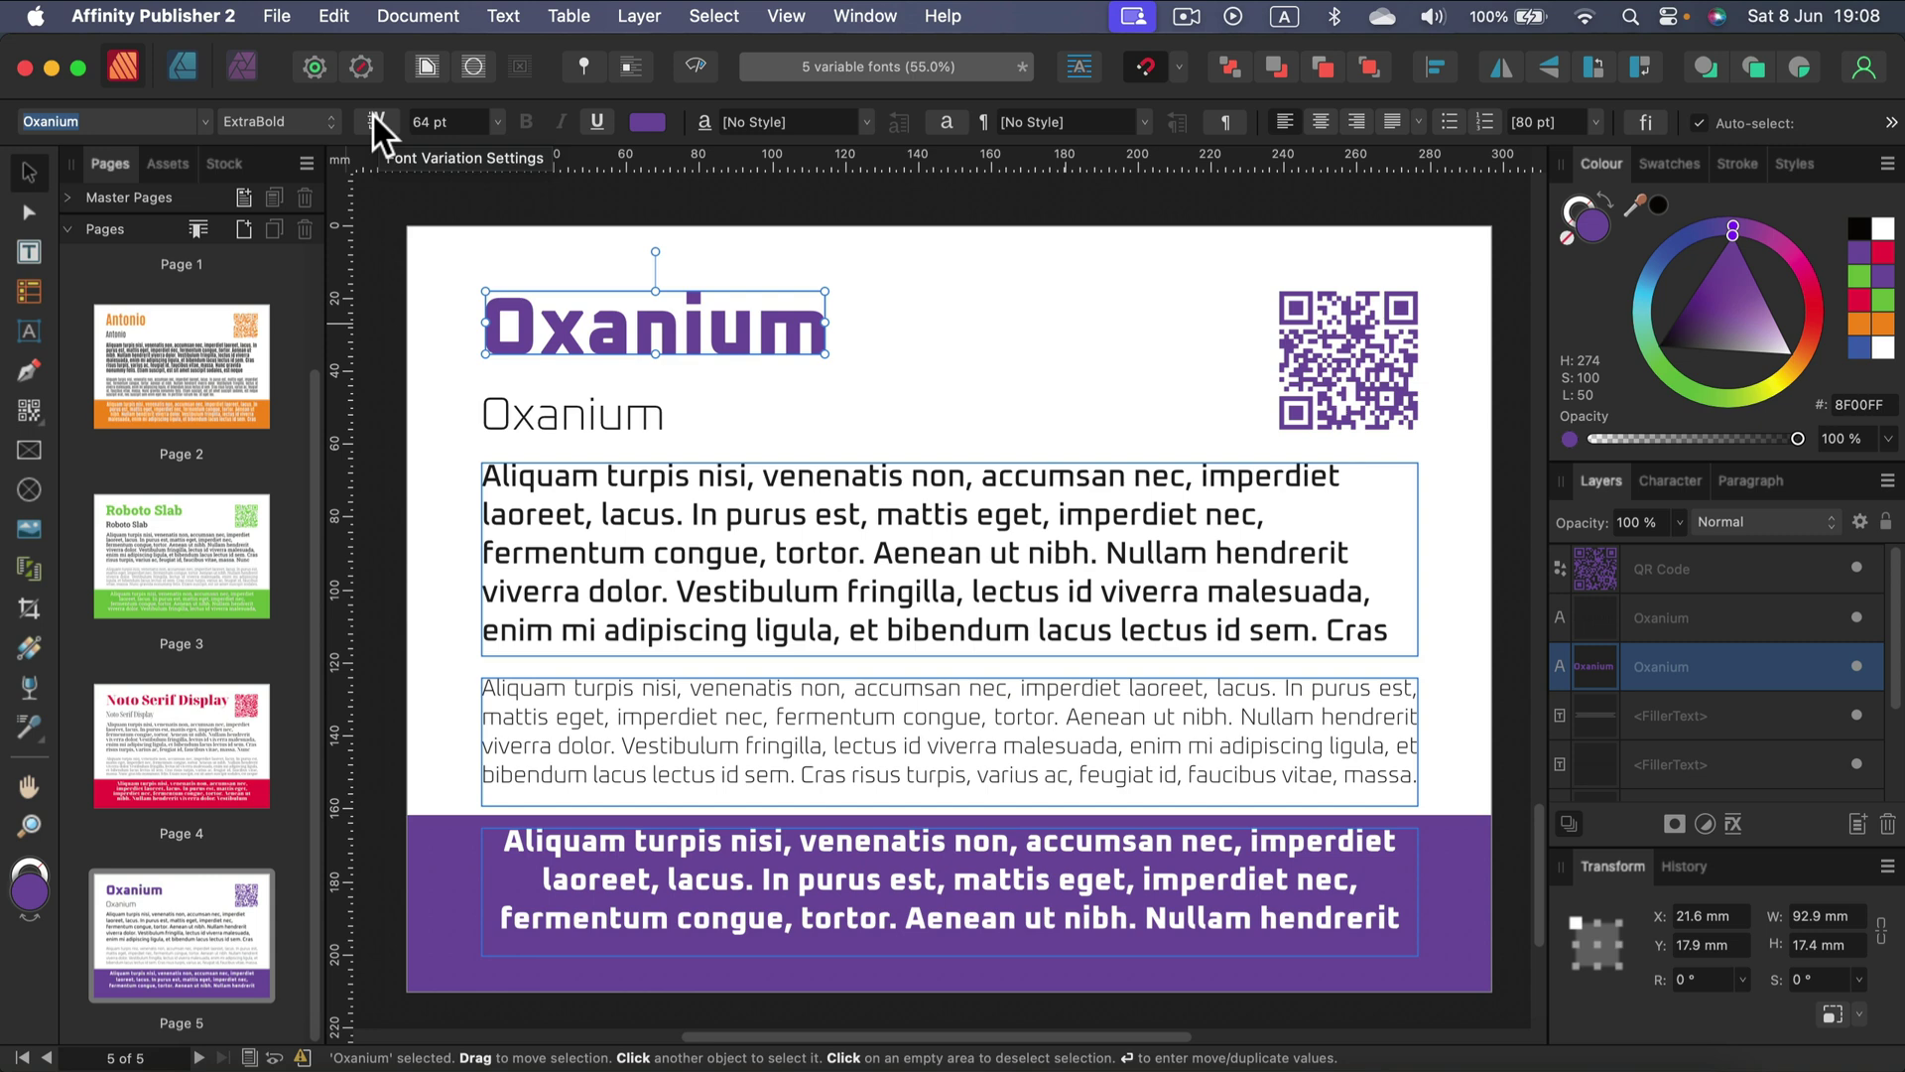
left_click(373, 114)
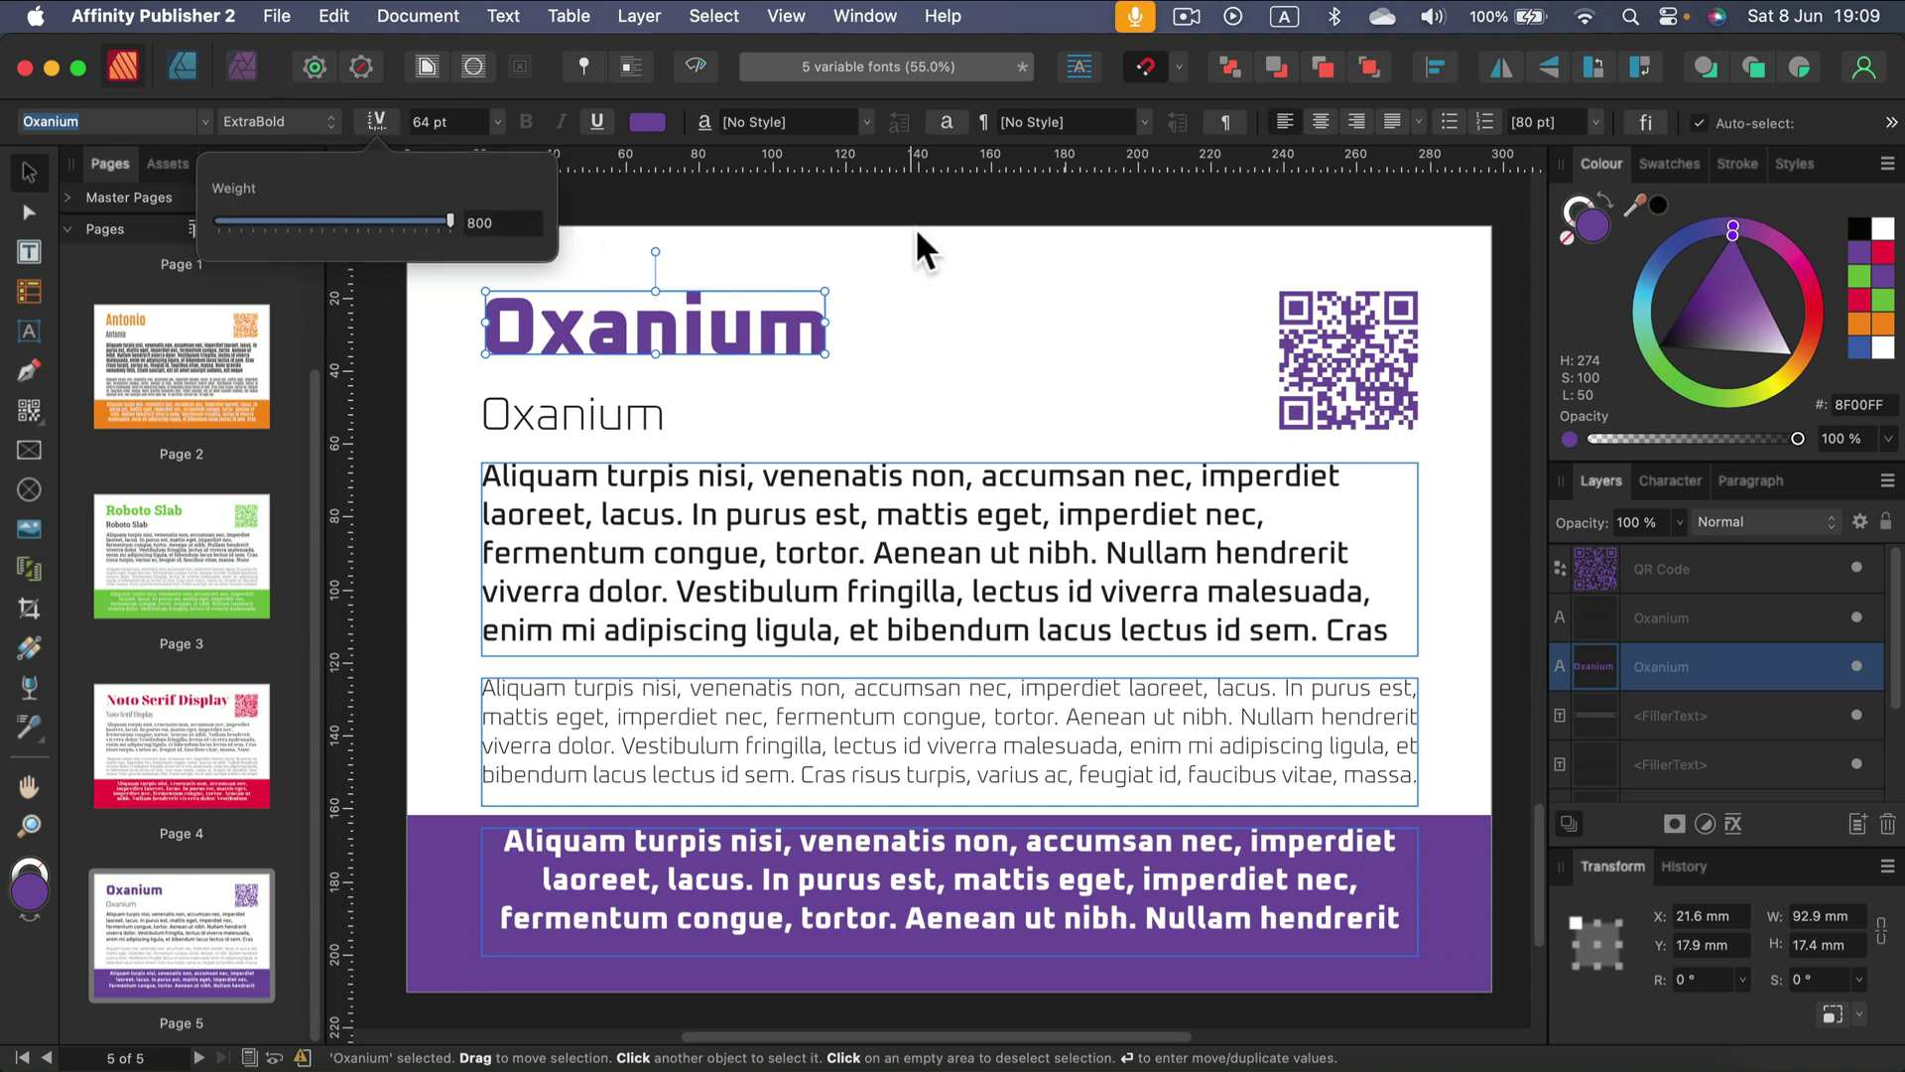
left_click(954, 263)
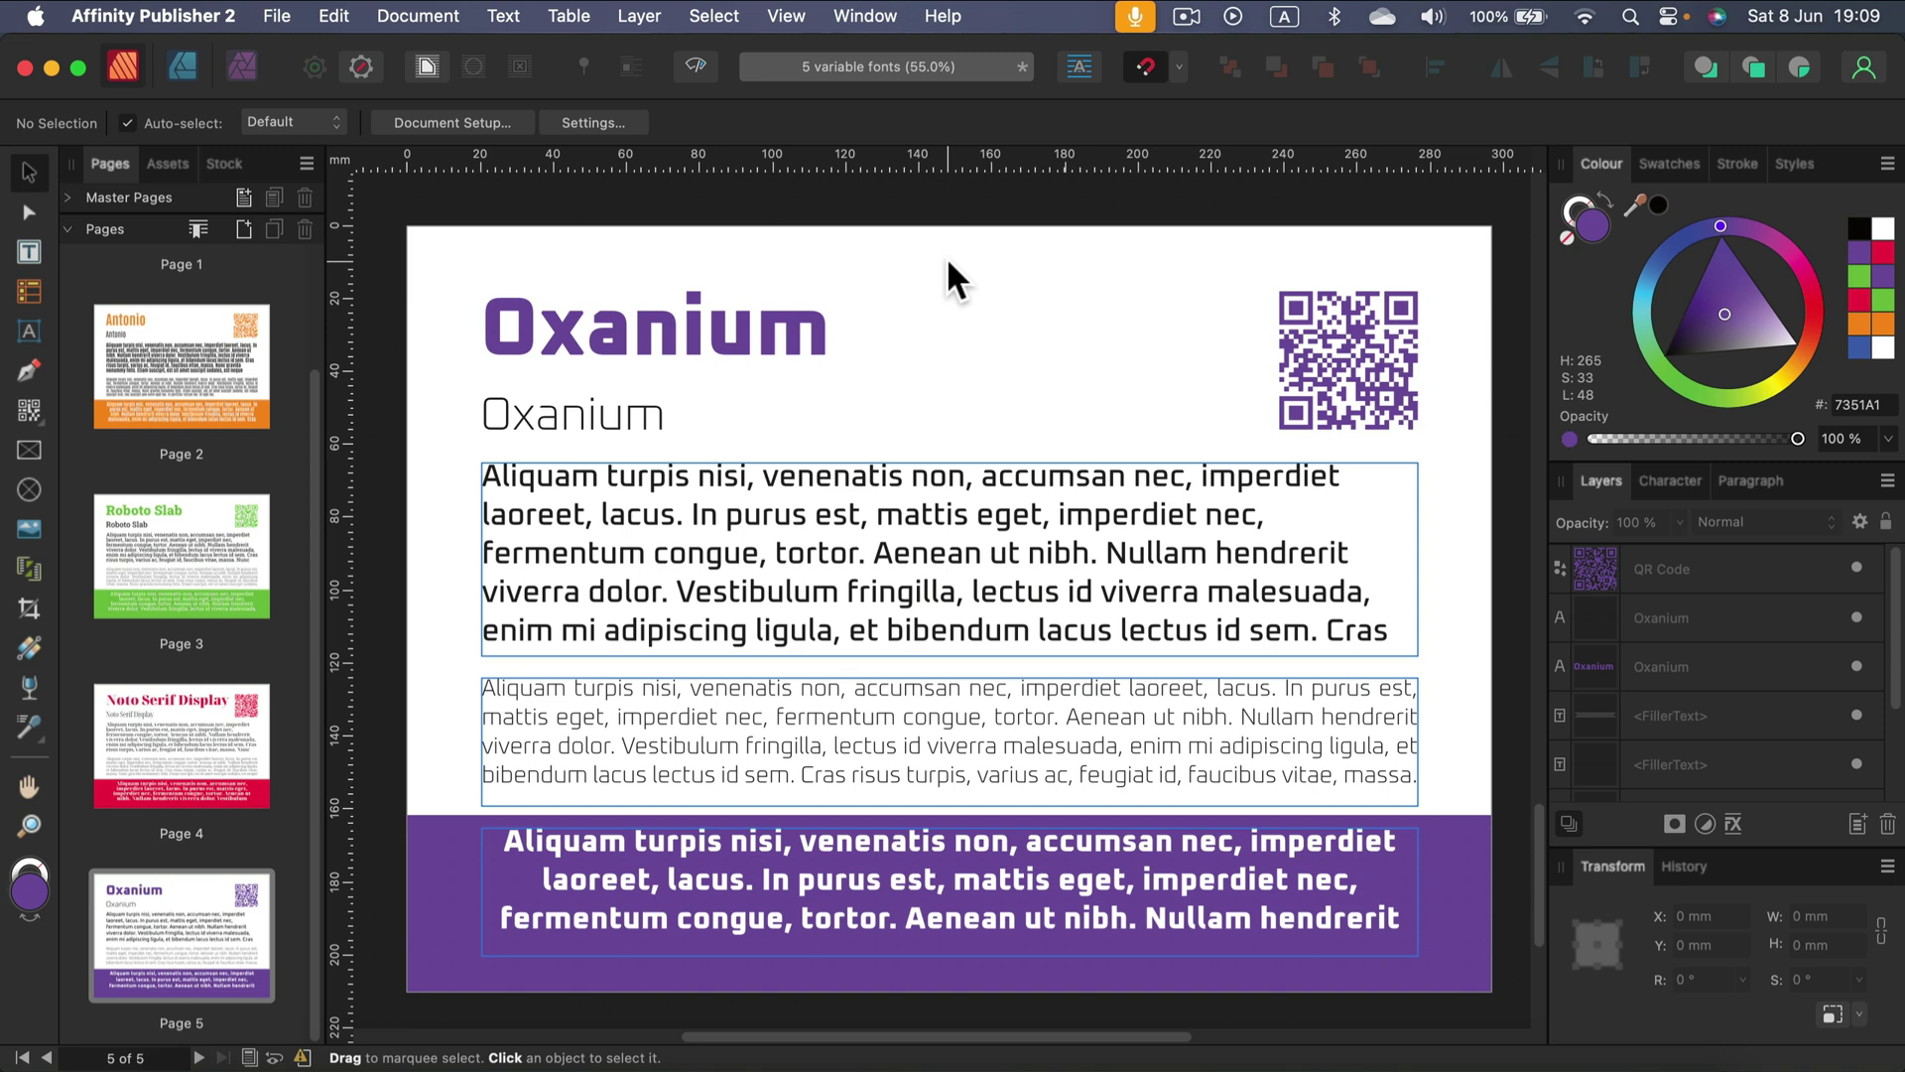
left_click(772, 335)
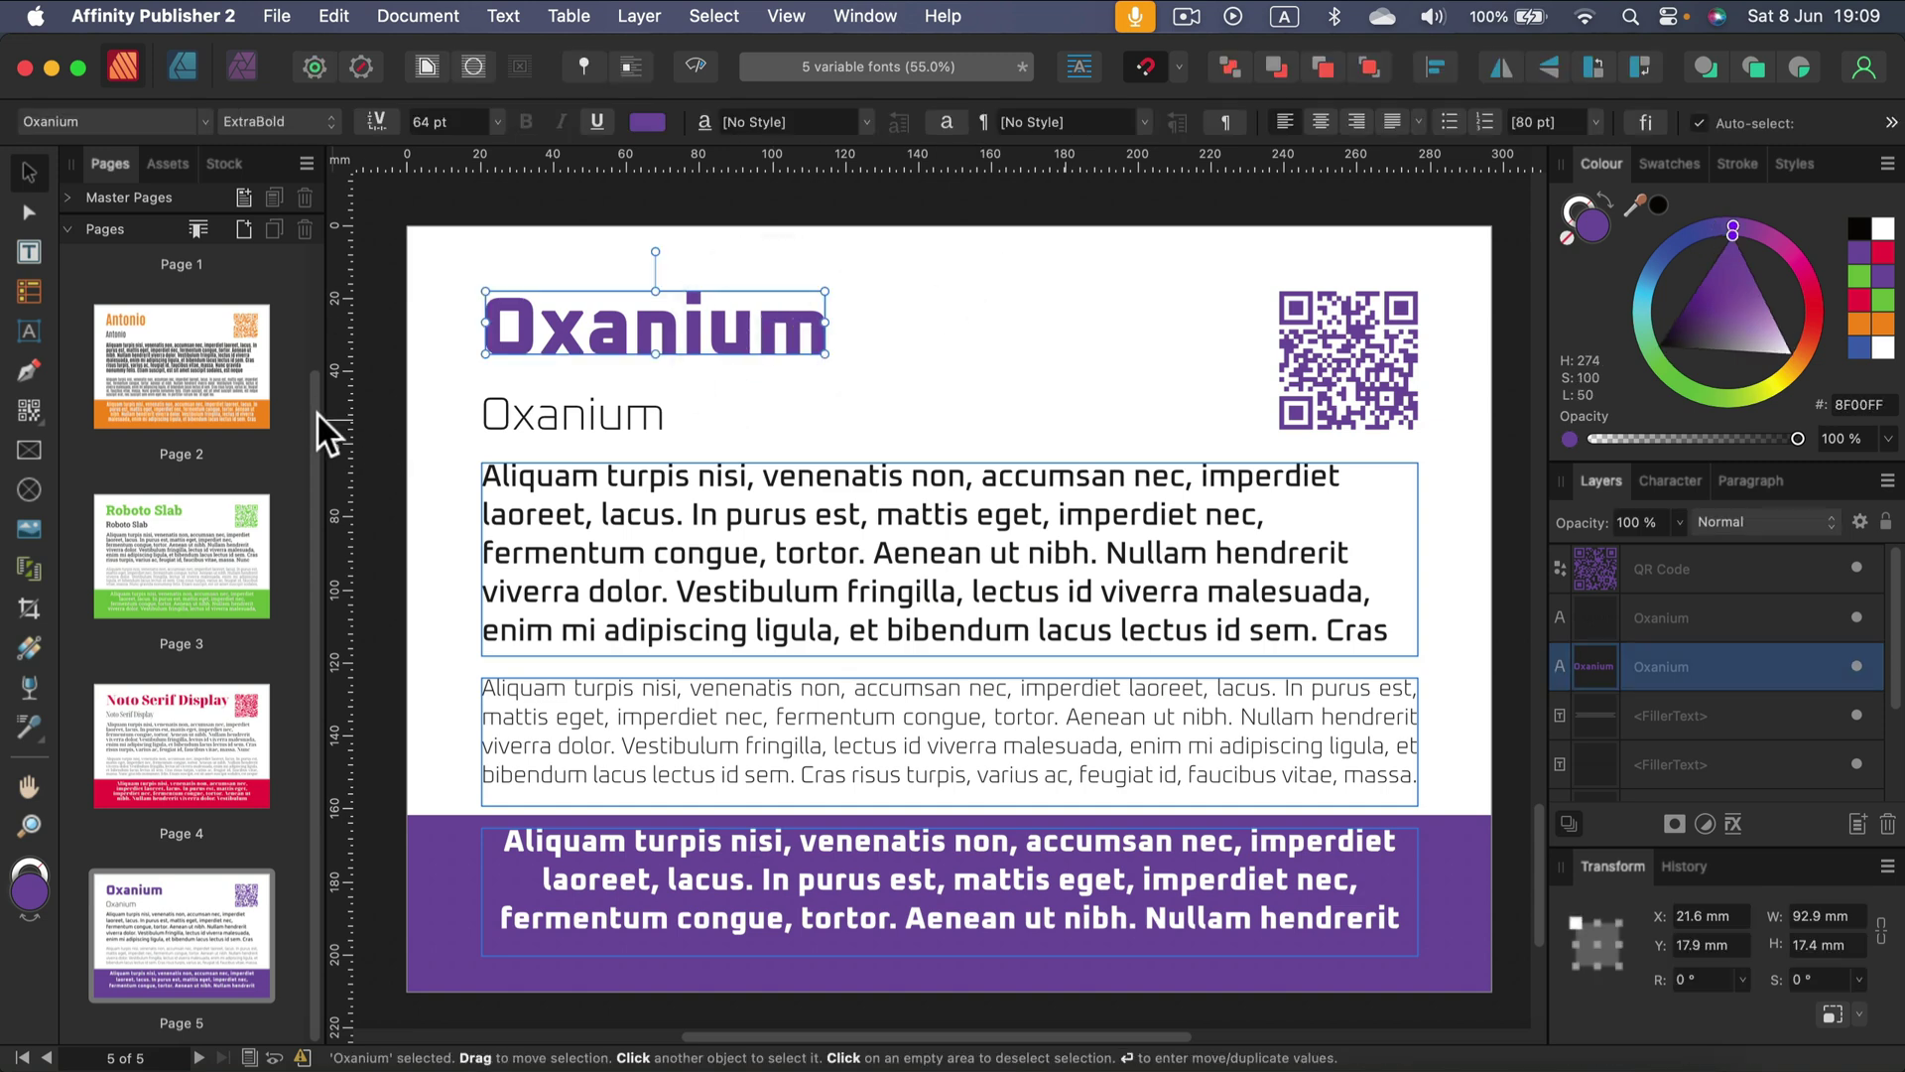
left_click_drag(313, 413, 361, 906)
left_click(464, 242)
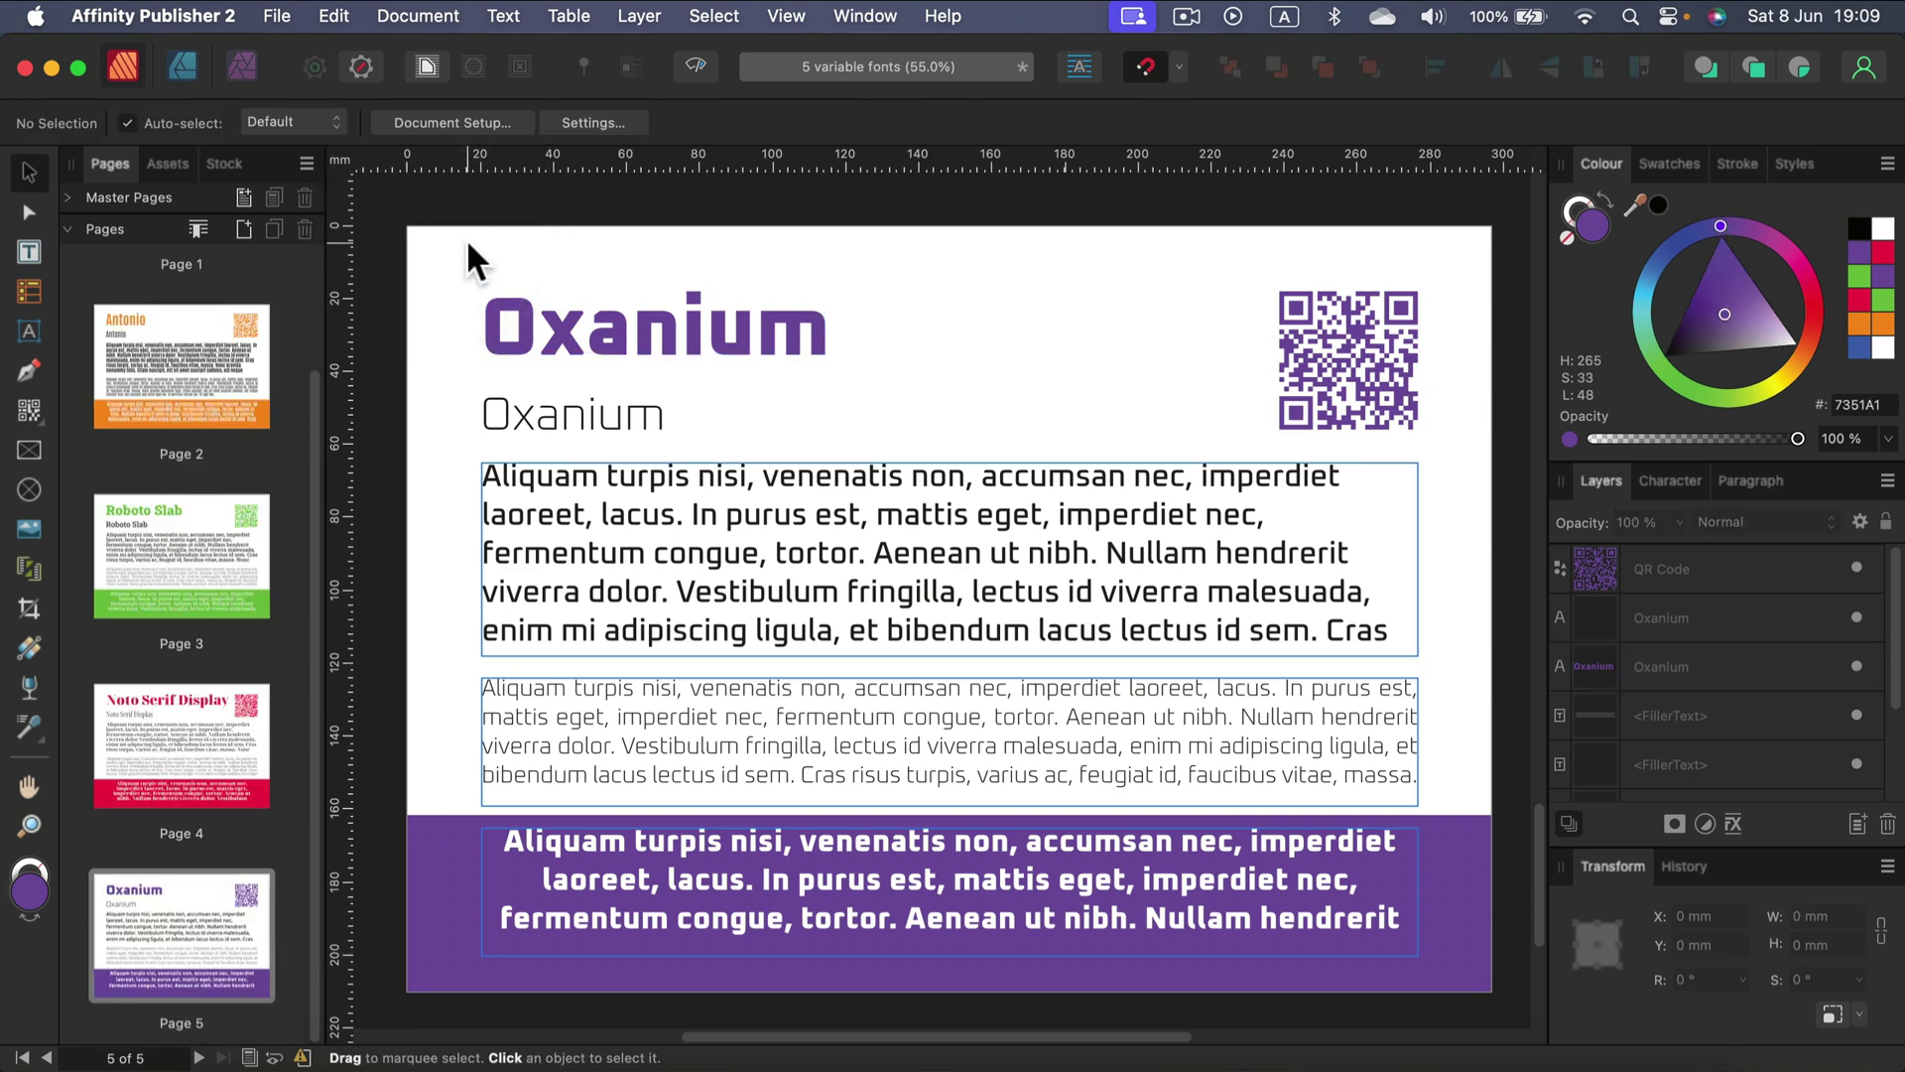